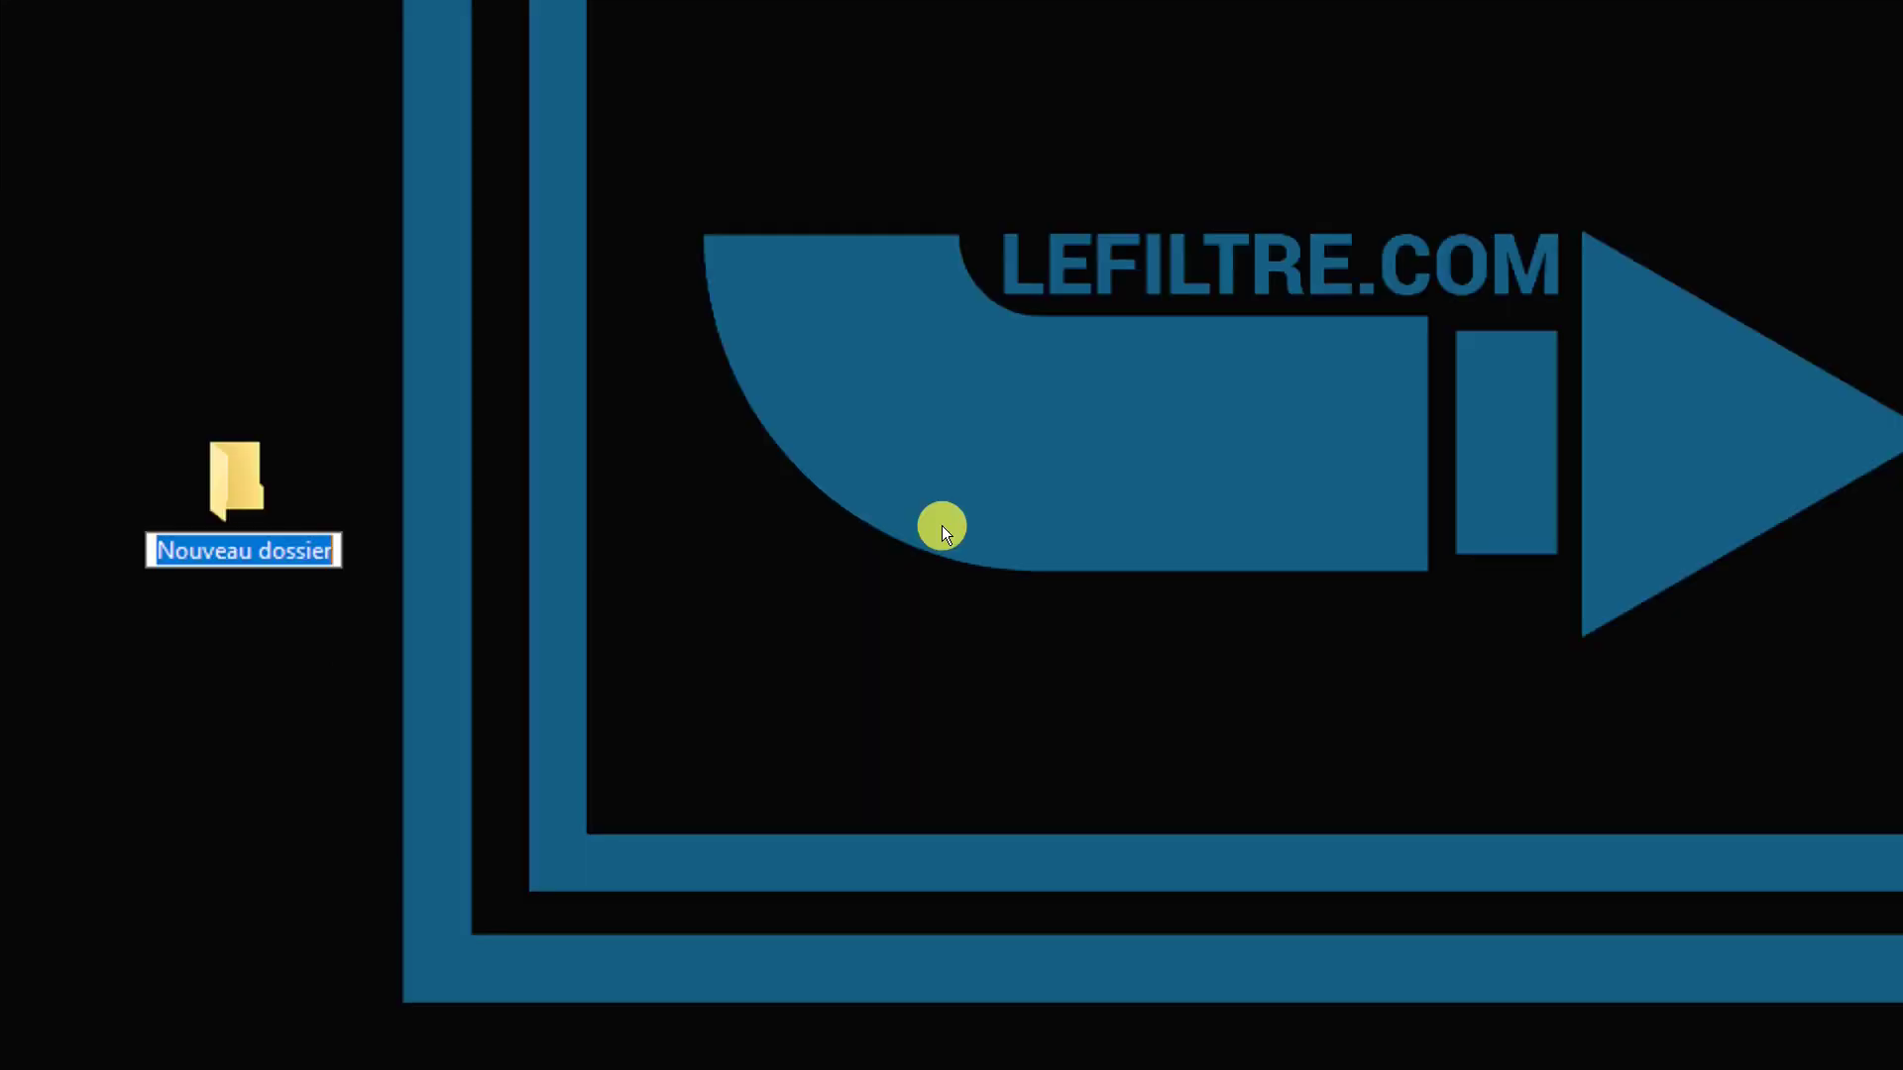
Step: Rename the new desktop folder as GodMode.{ED7BA470-8E54-465E-825C-99712043E01C}
click(788, 543)
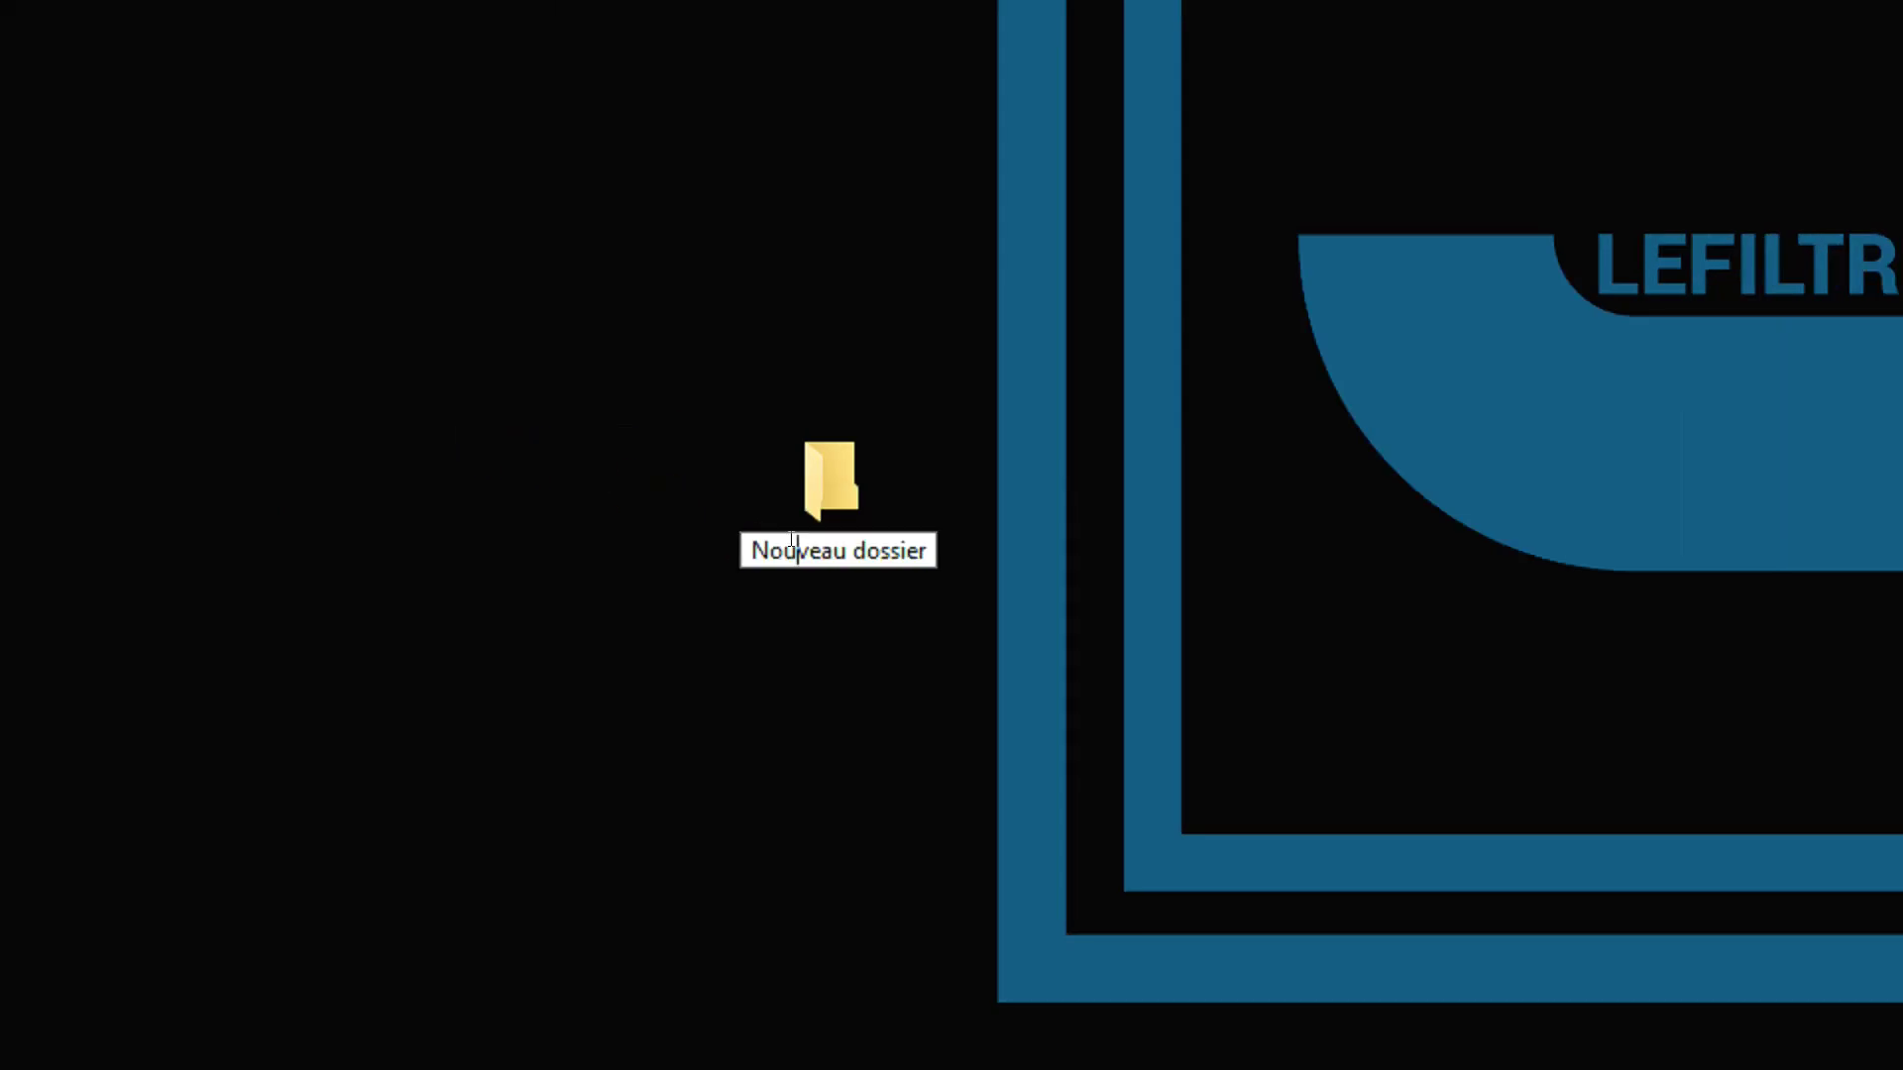
drag(744, 540, 952, 548)
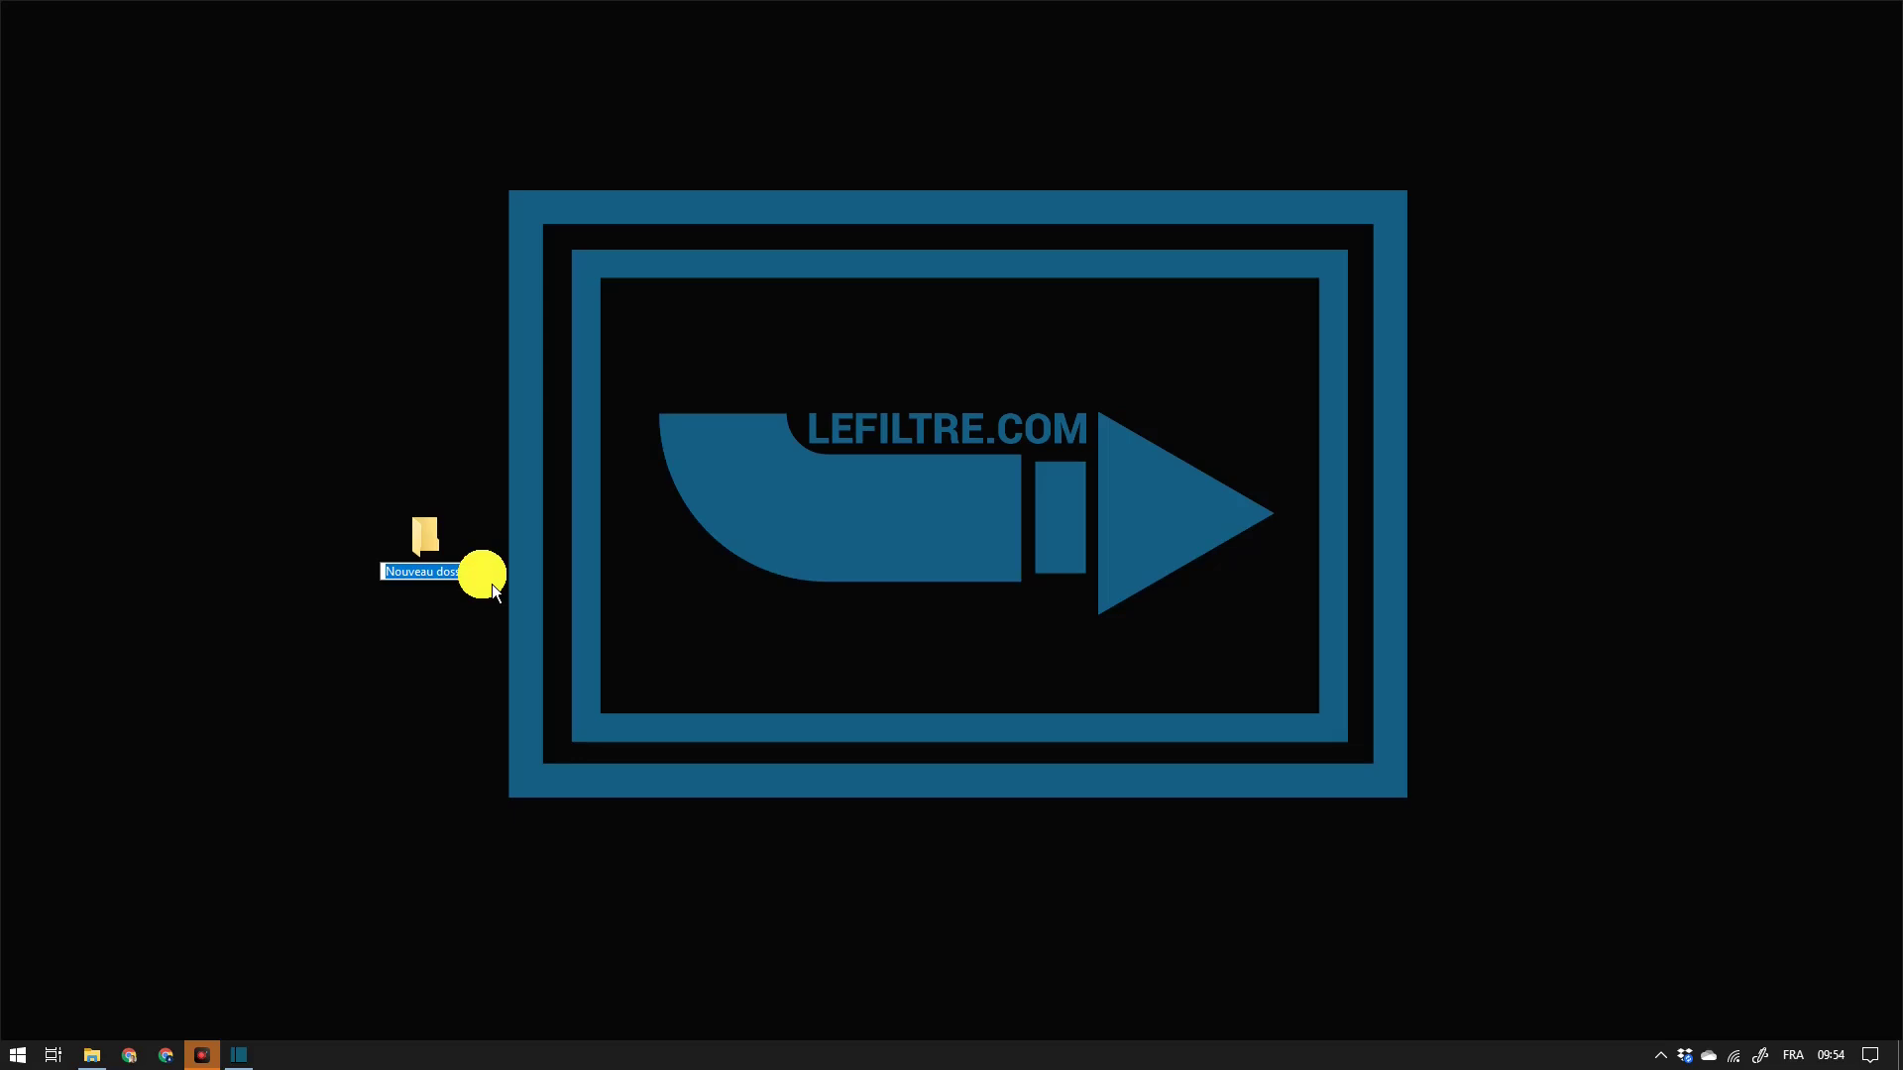
drag(474, 573, 421, 583)
key(ctrl+a)
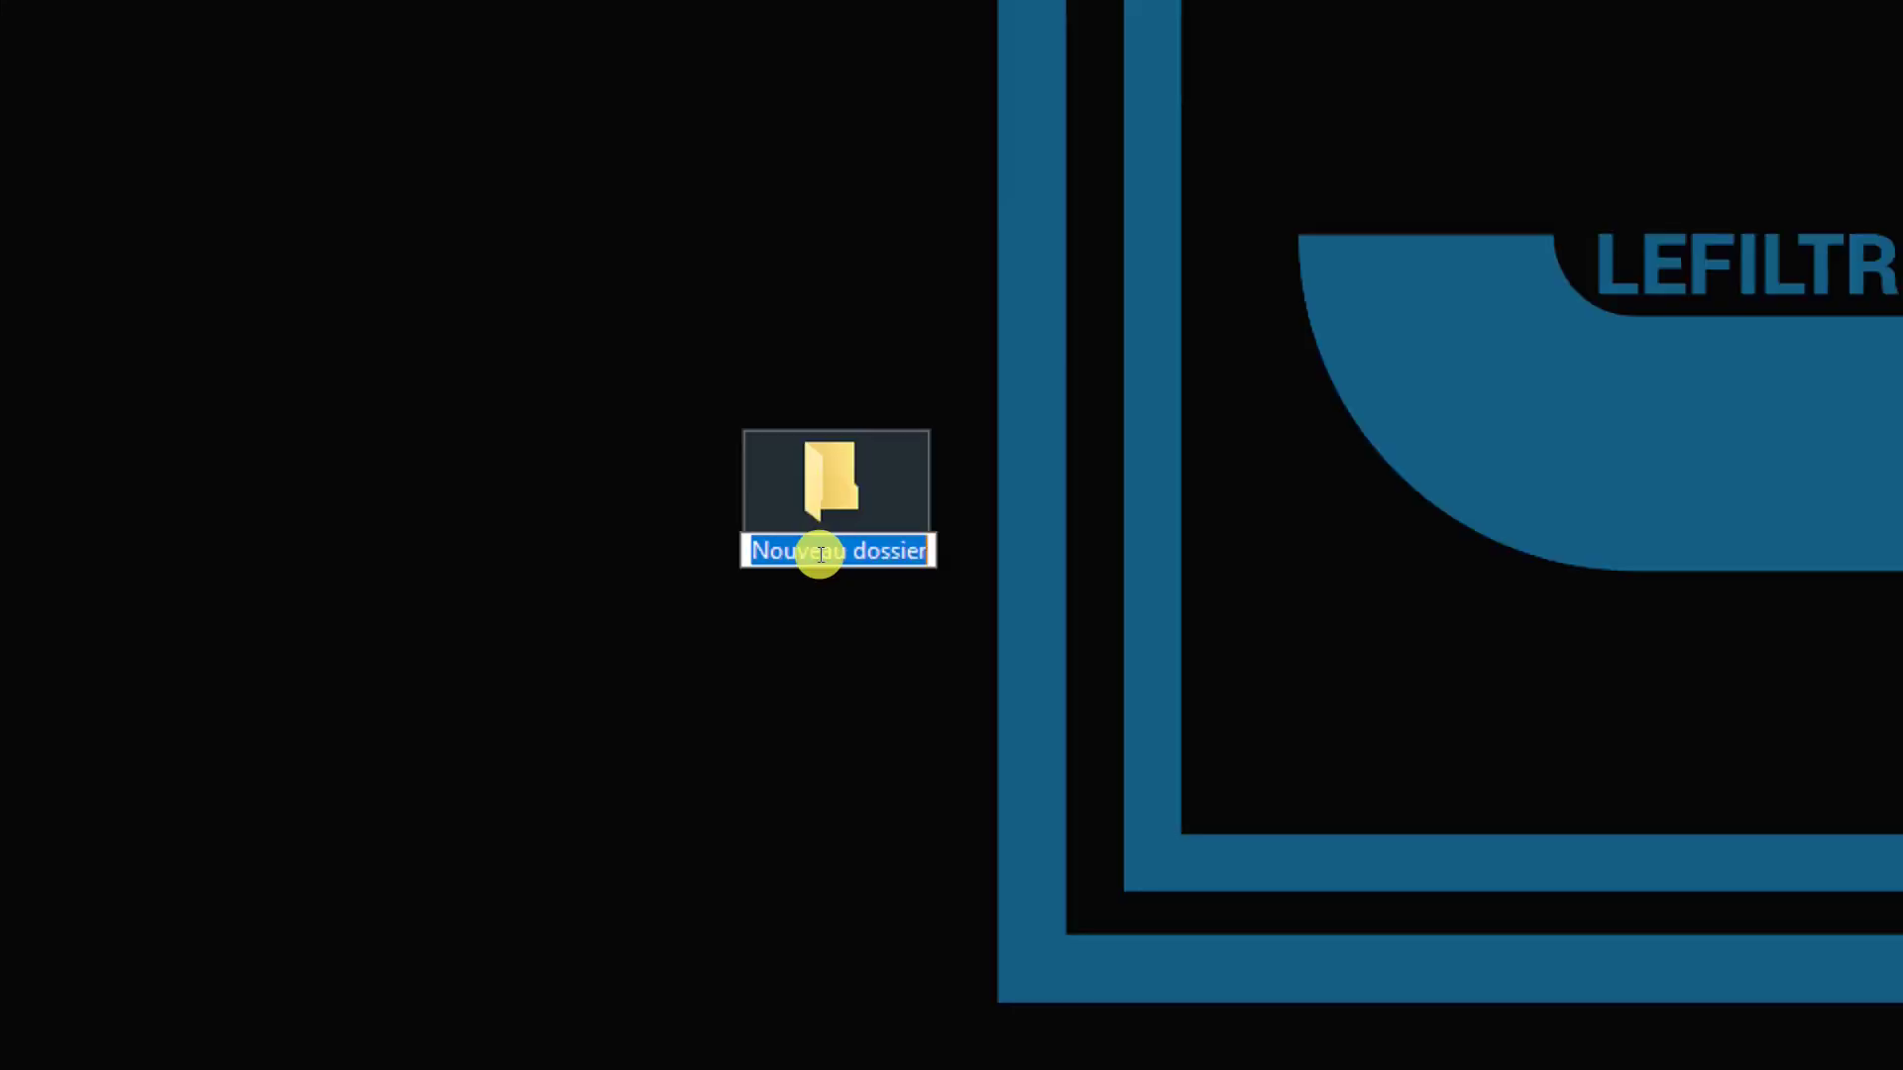
key(super+v)
click(914, 715)
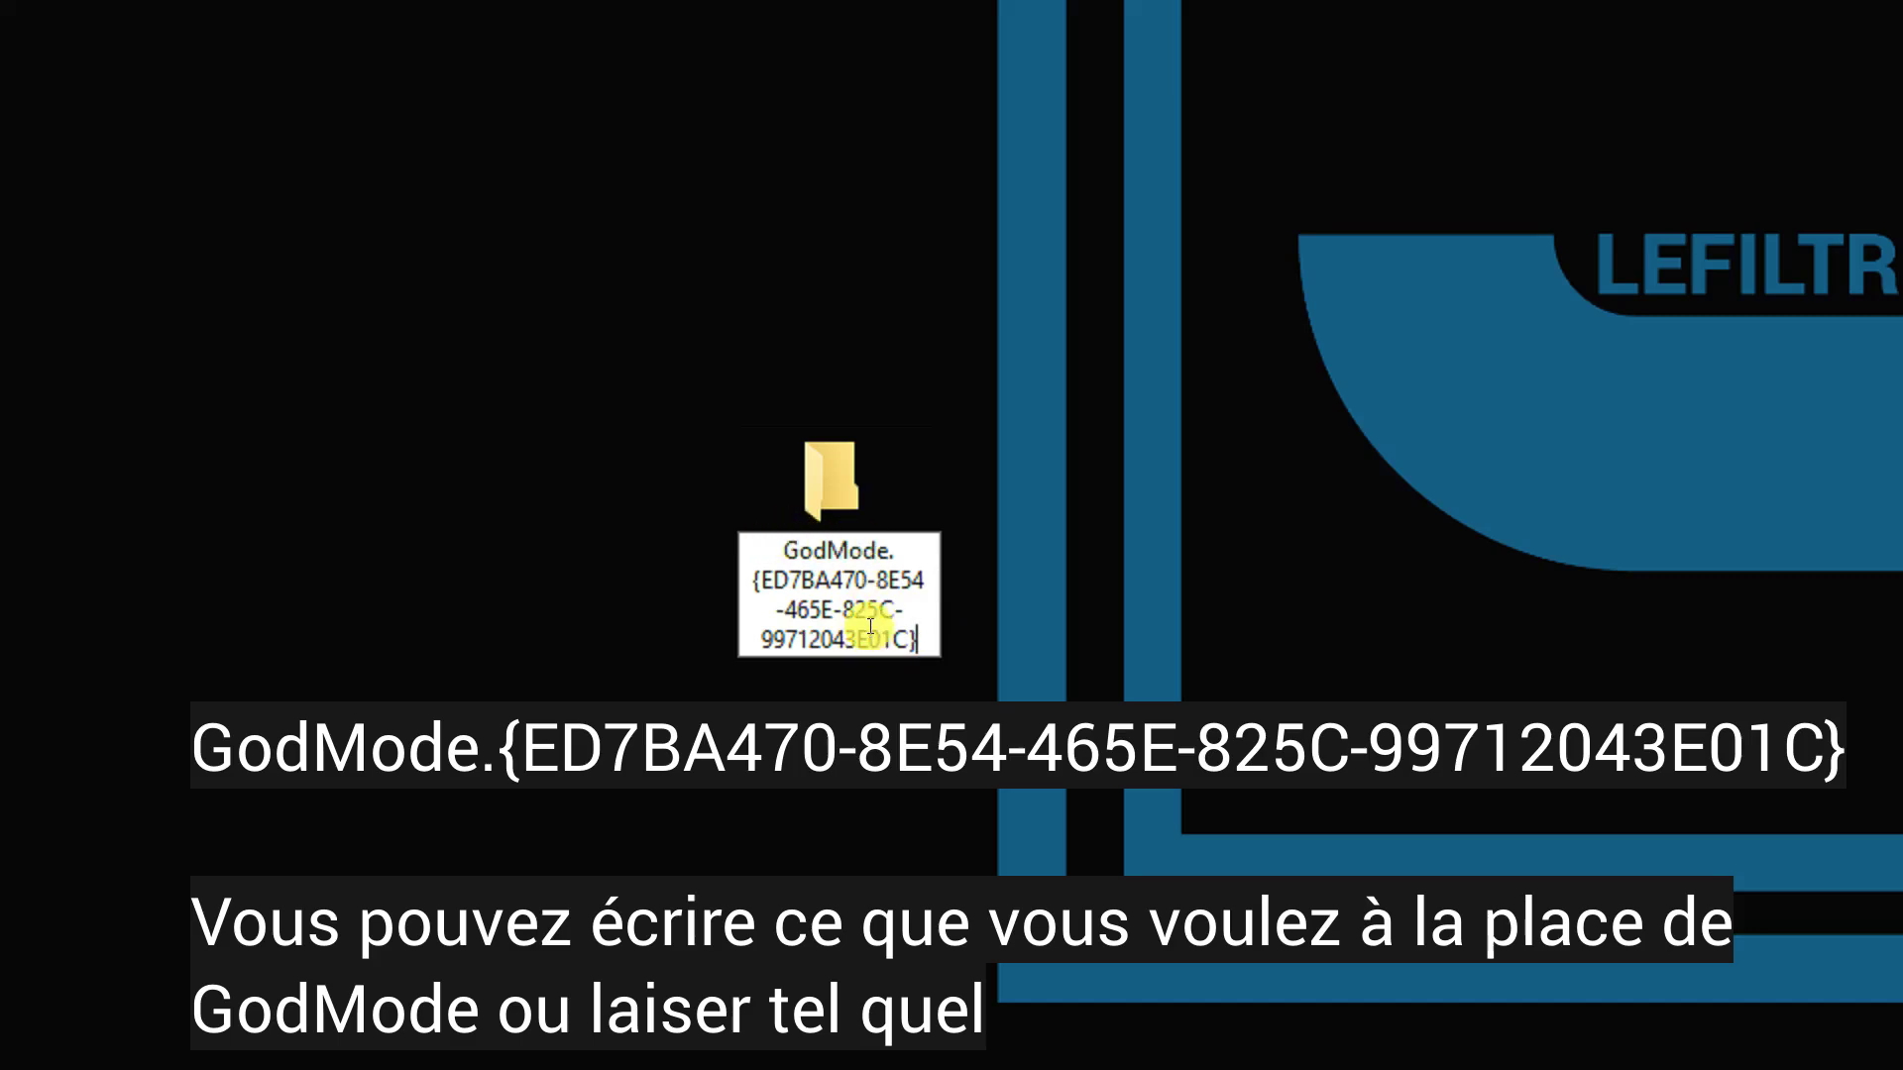
key(Return)
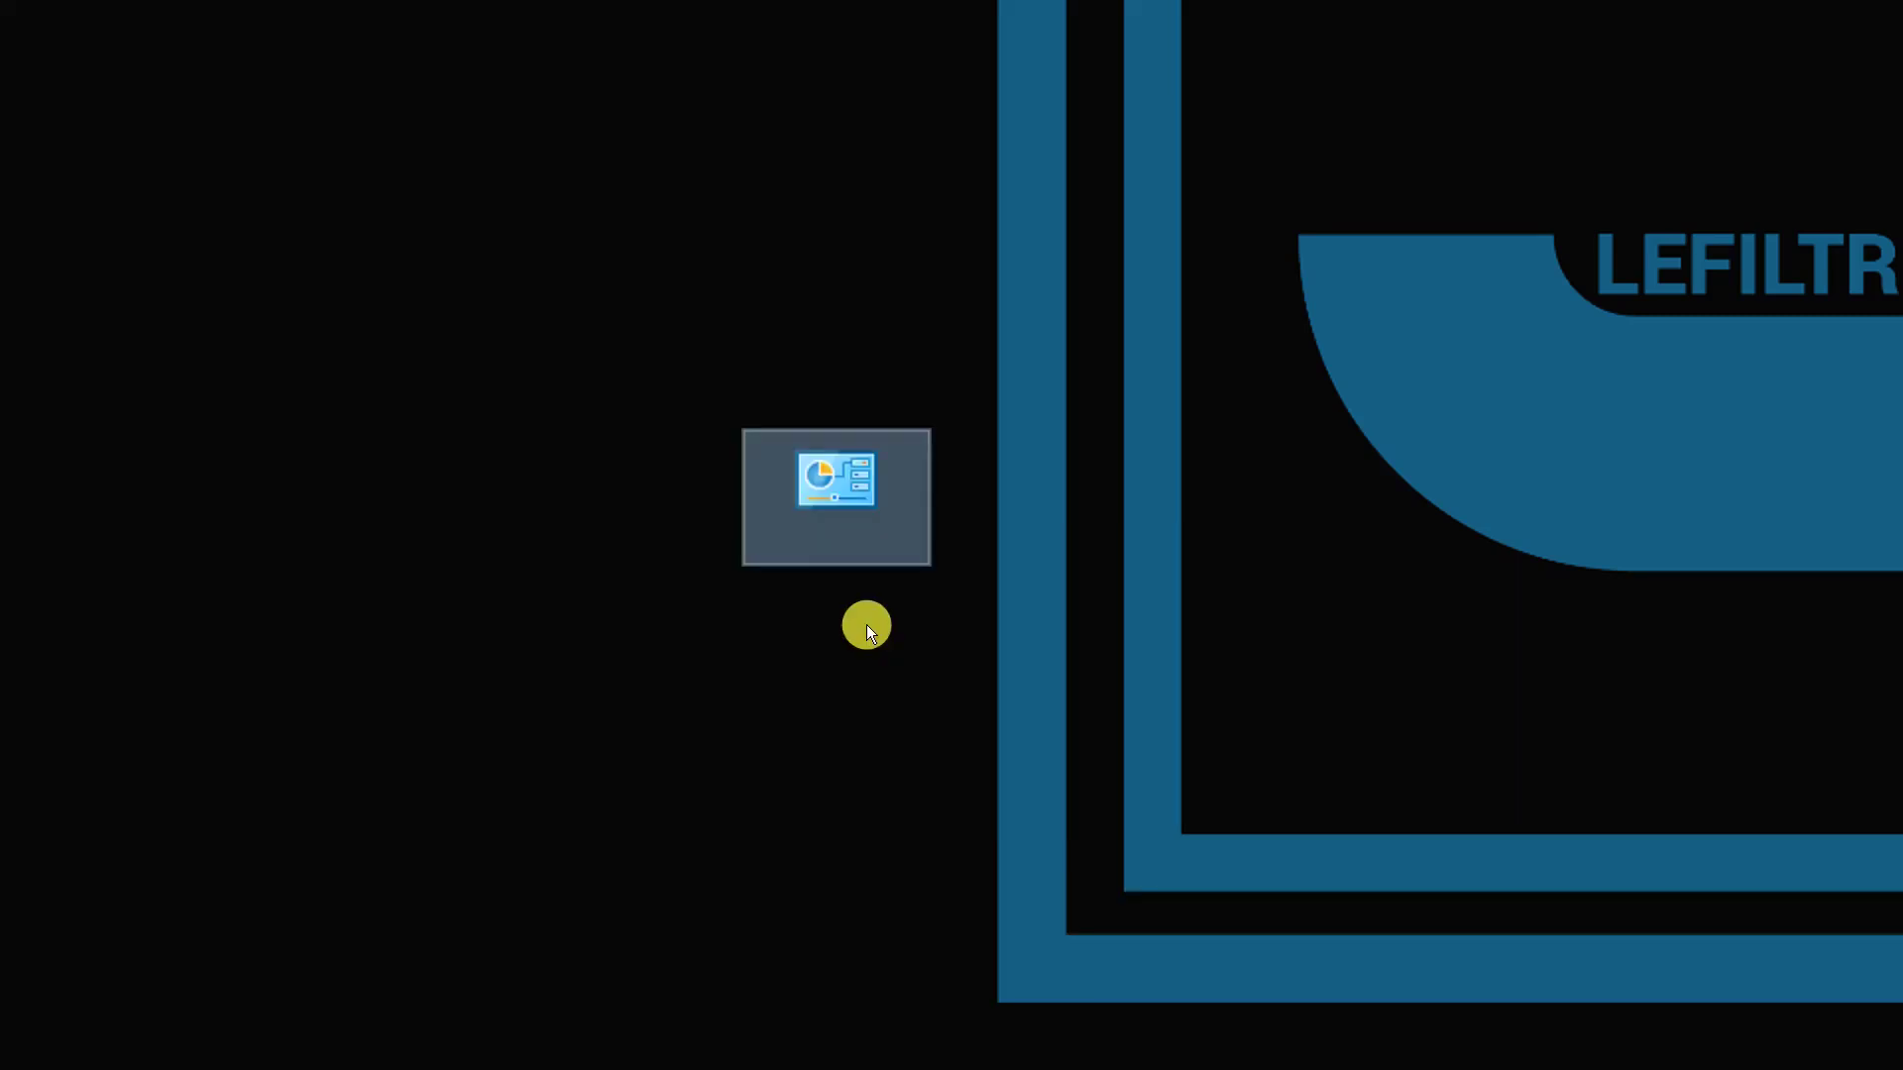
Step: Move the GodMode icon over the blue frame of the desktop wallpaper and open it
drag(829, 485, 973, 493)
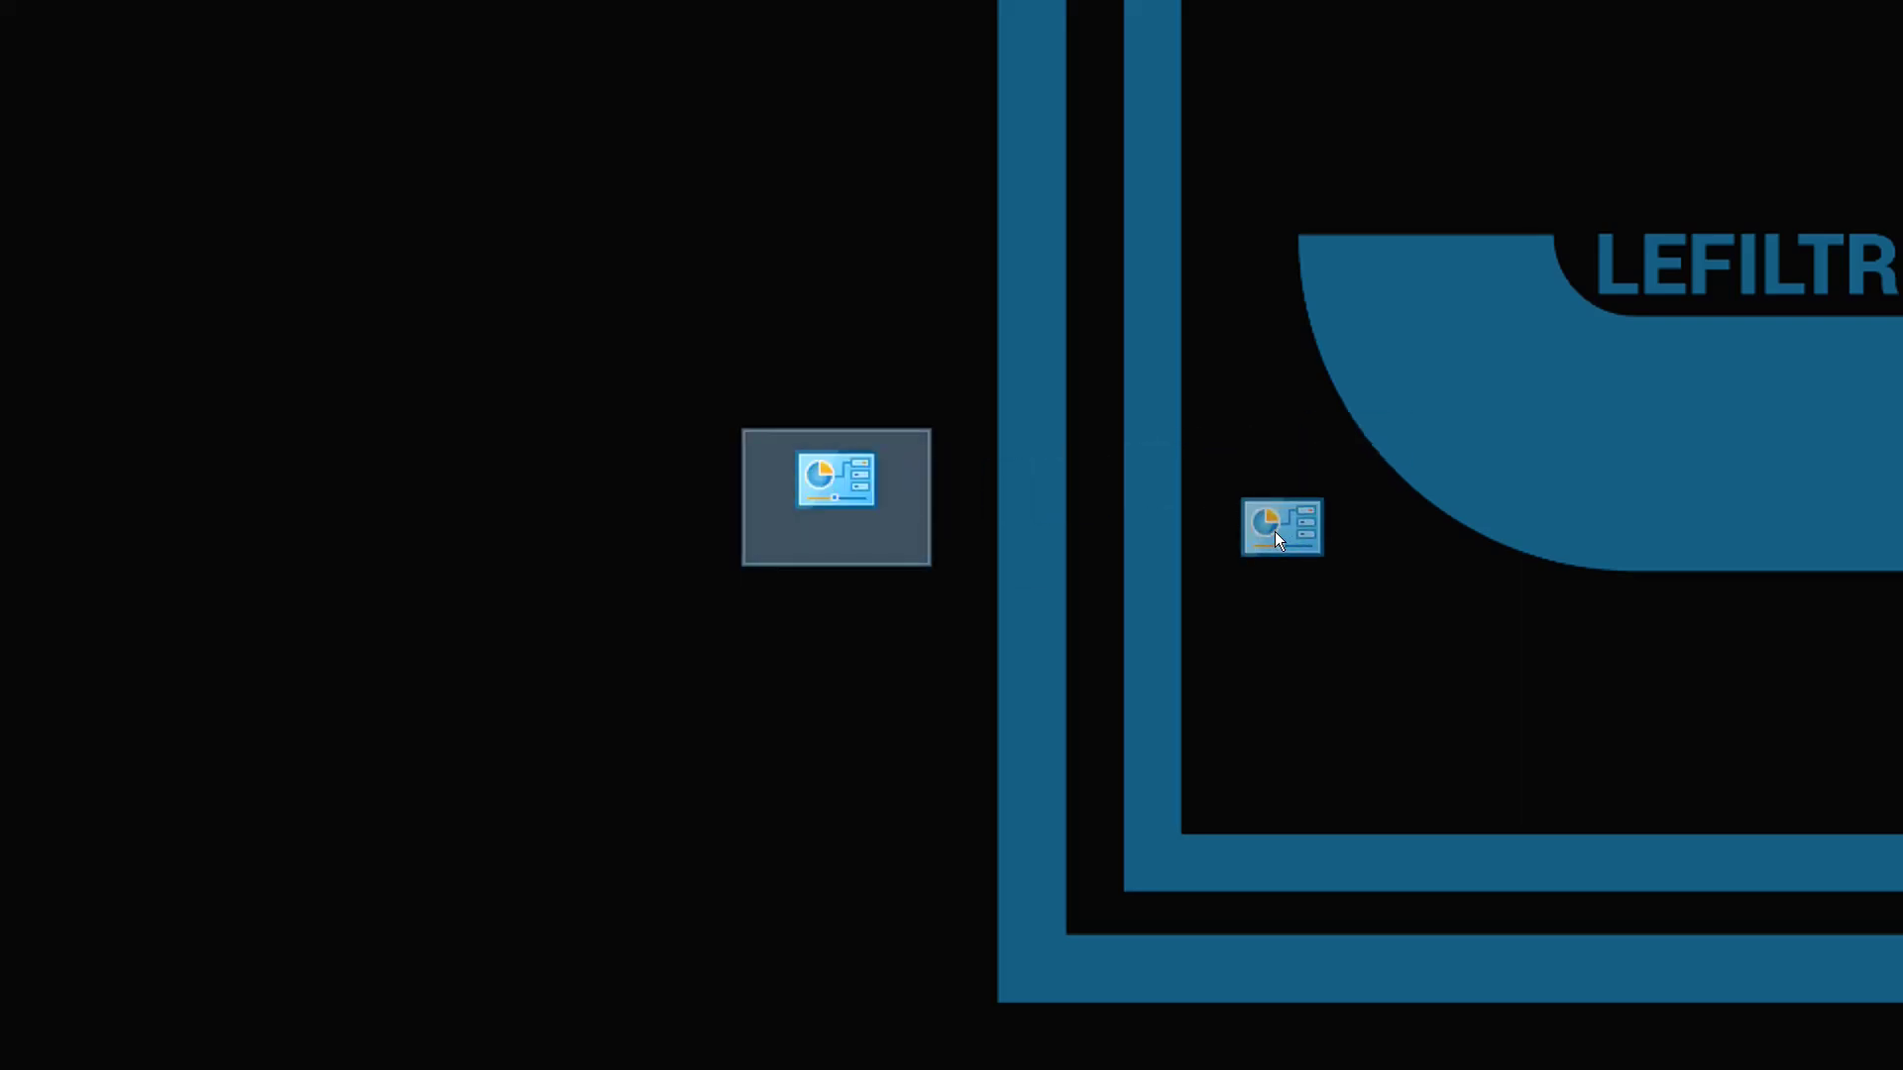
drag(1275, 580, 1269, 574)
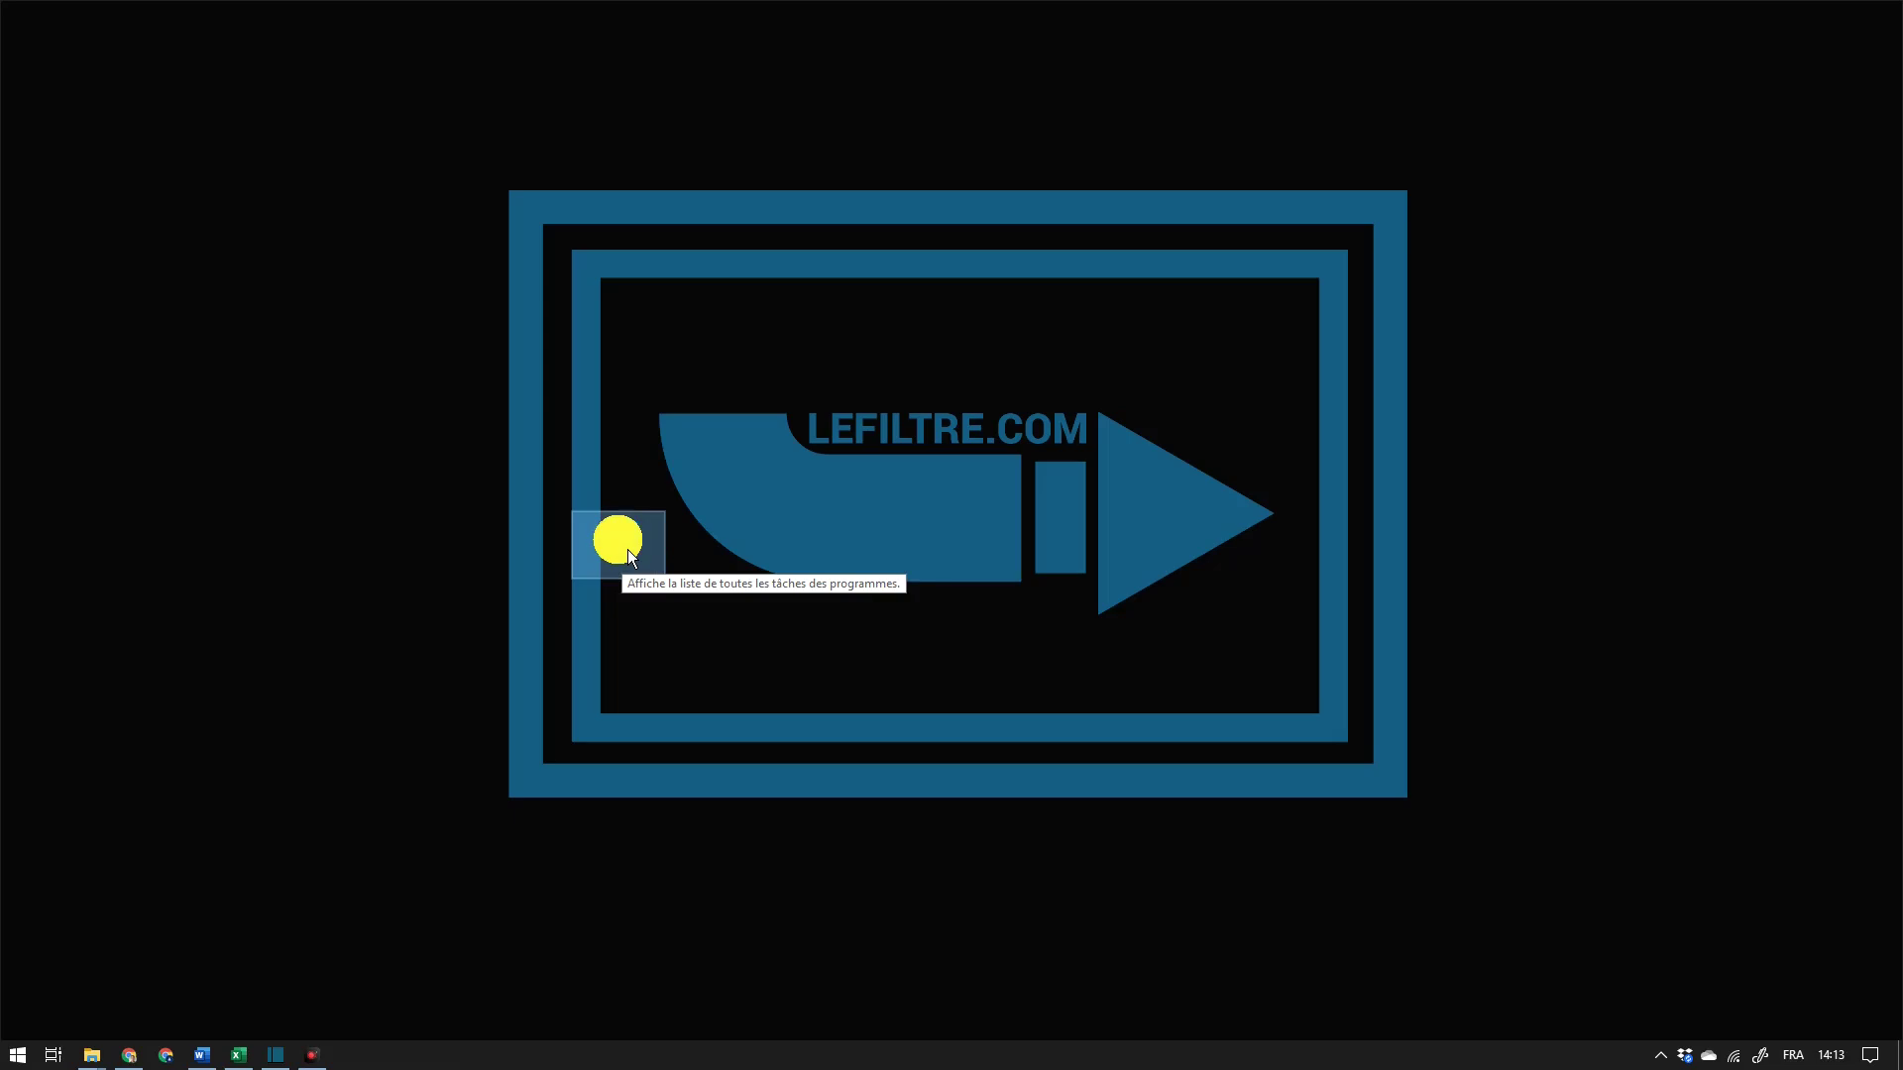
double_click(633, 549)
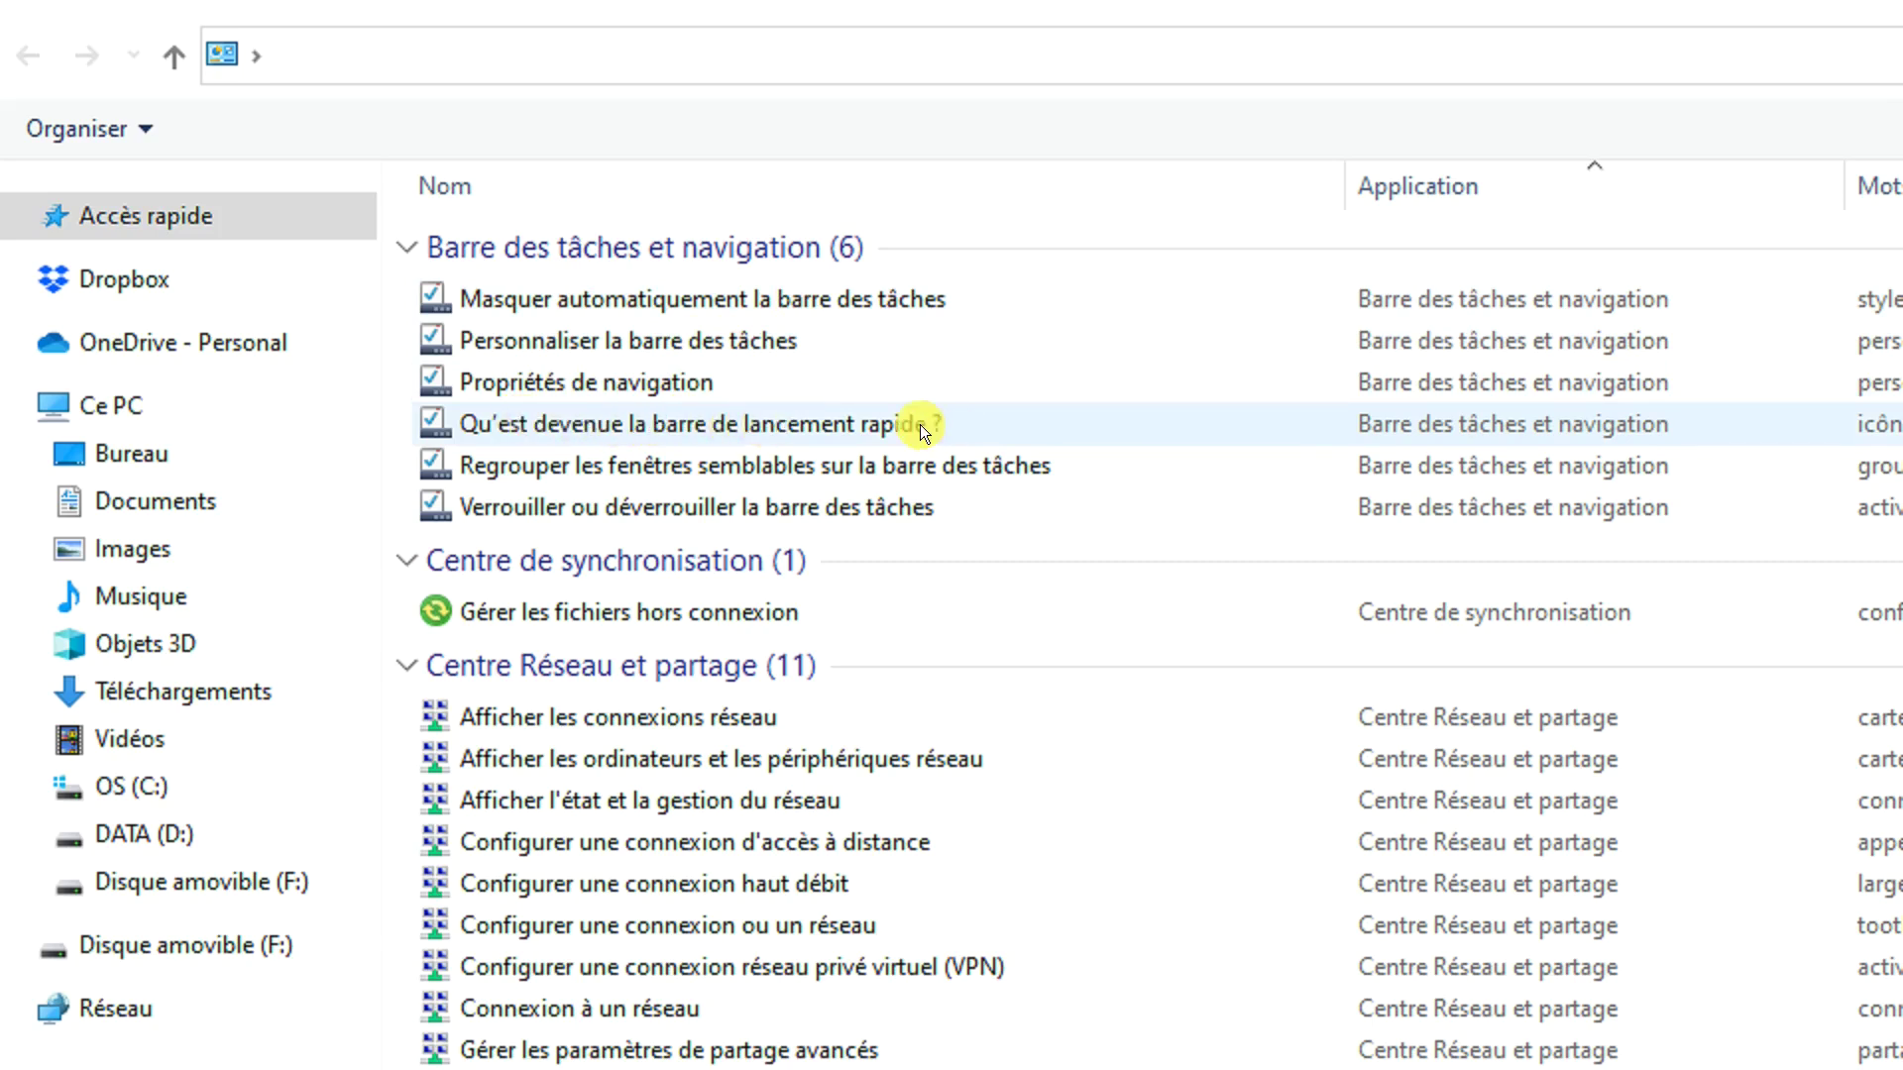
Step: View the help page for "Qu'est devenue la barre de lancement rapide ?" and close the browser
double_click(728, 429)
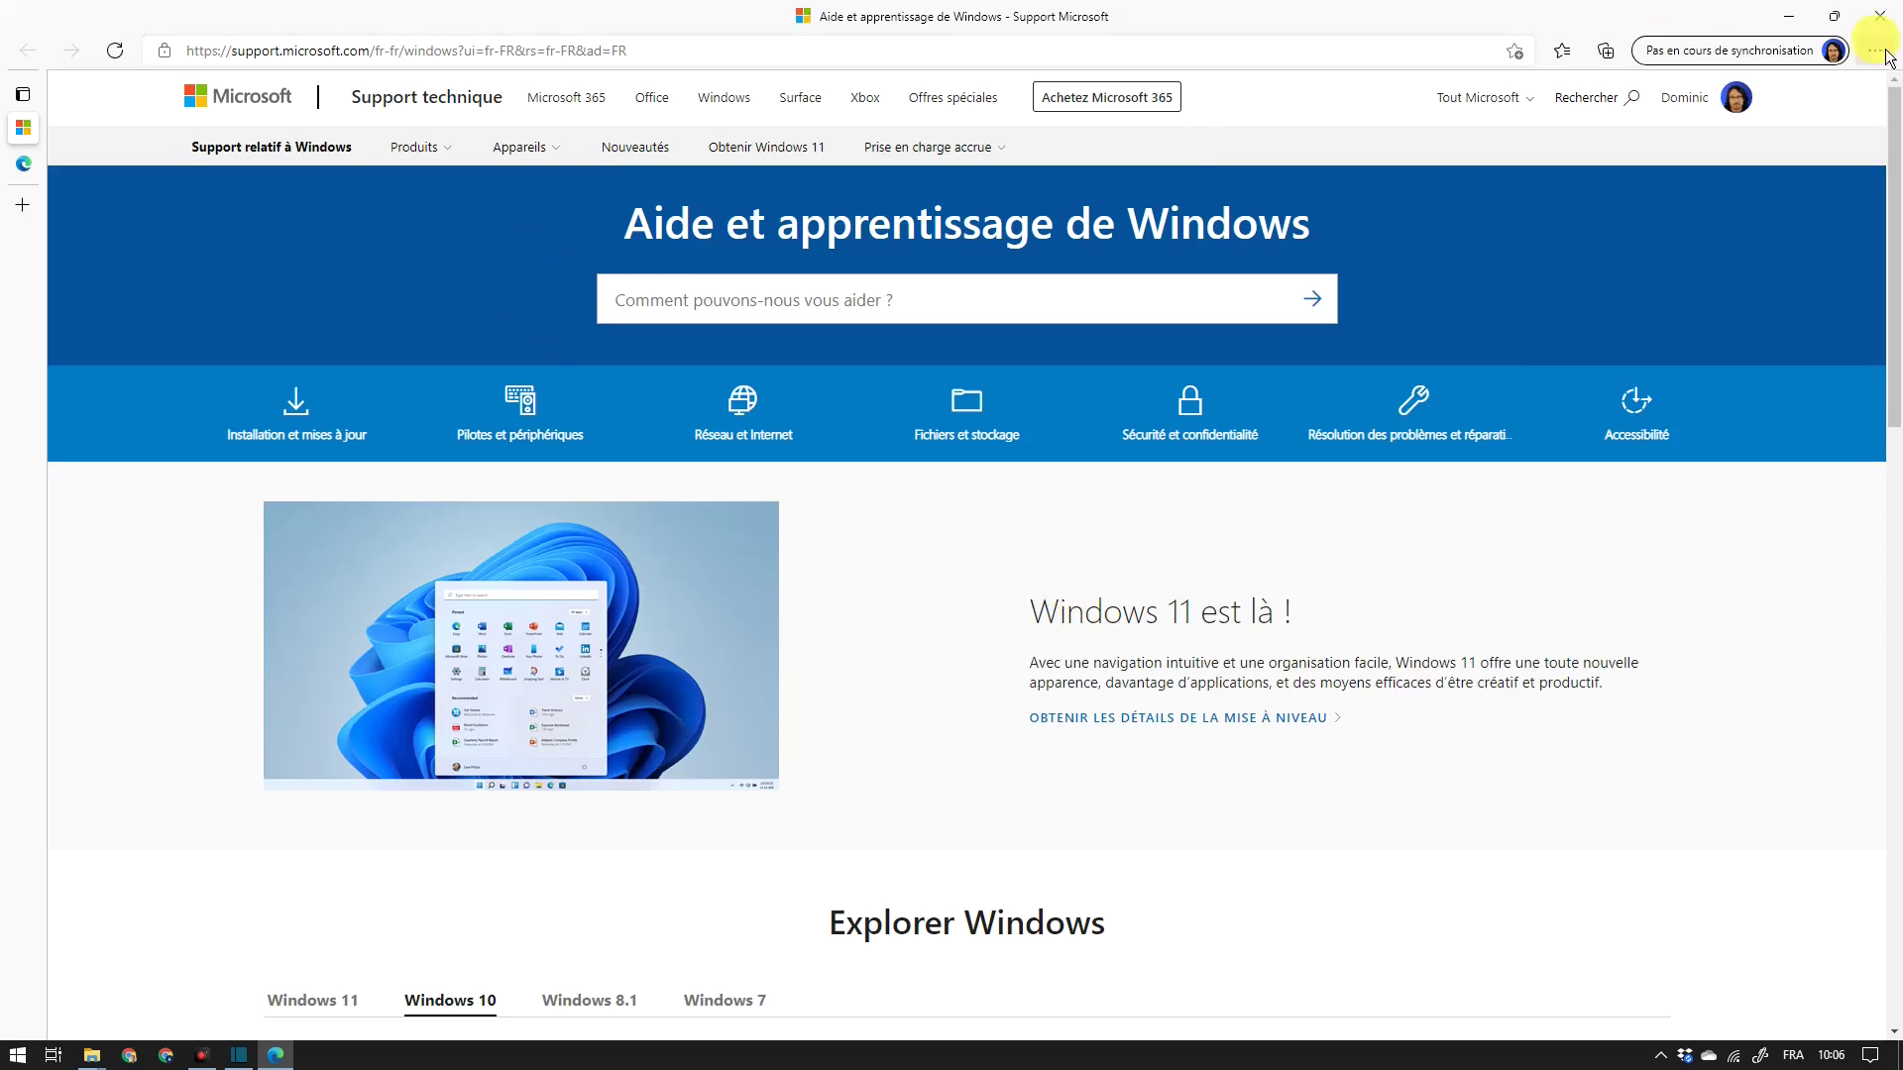
click(1880, 16)
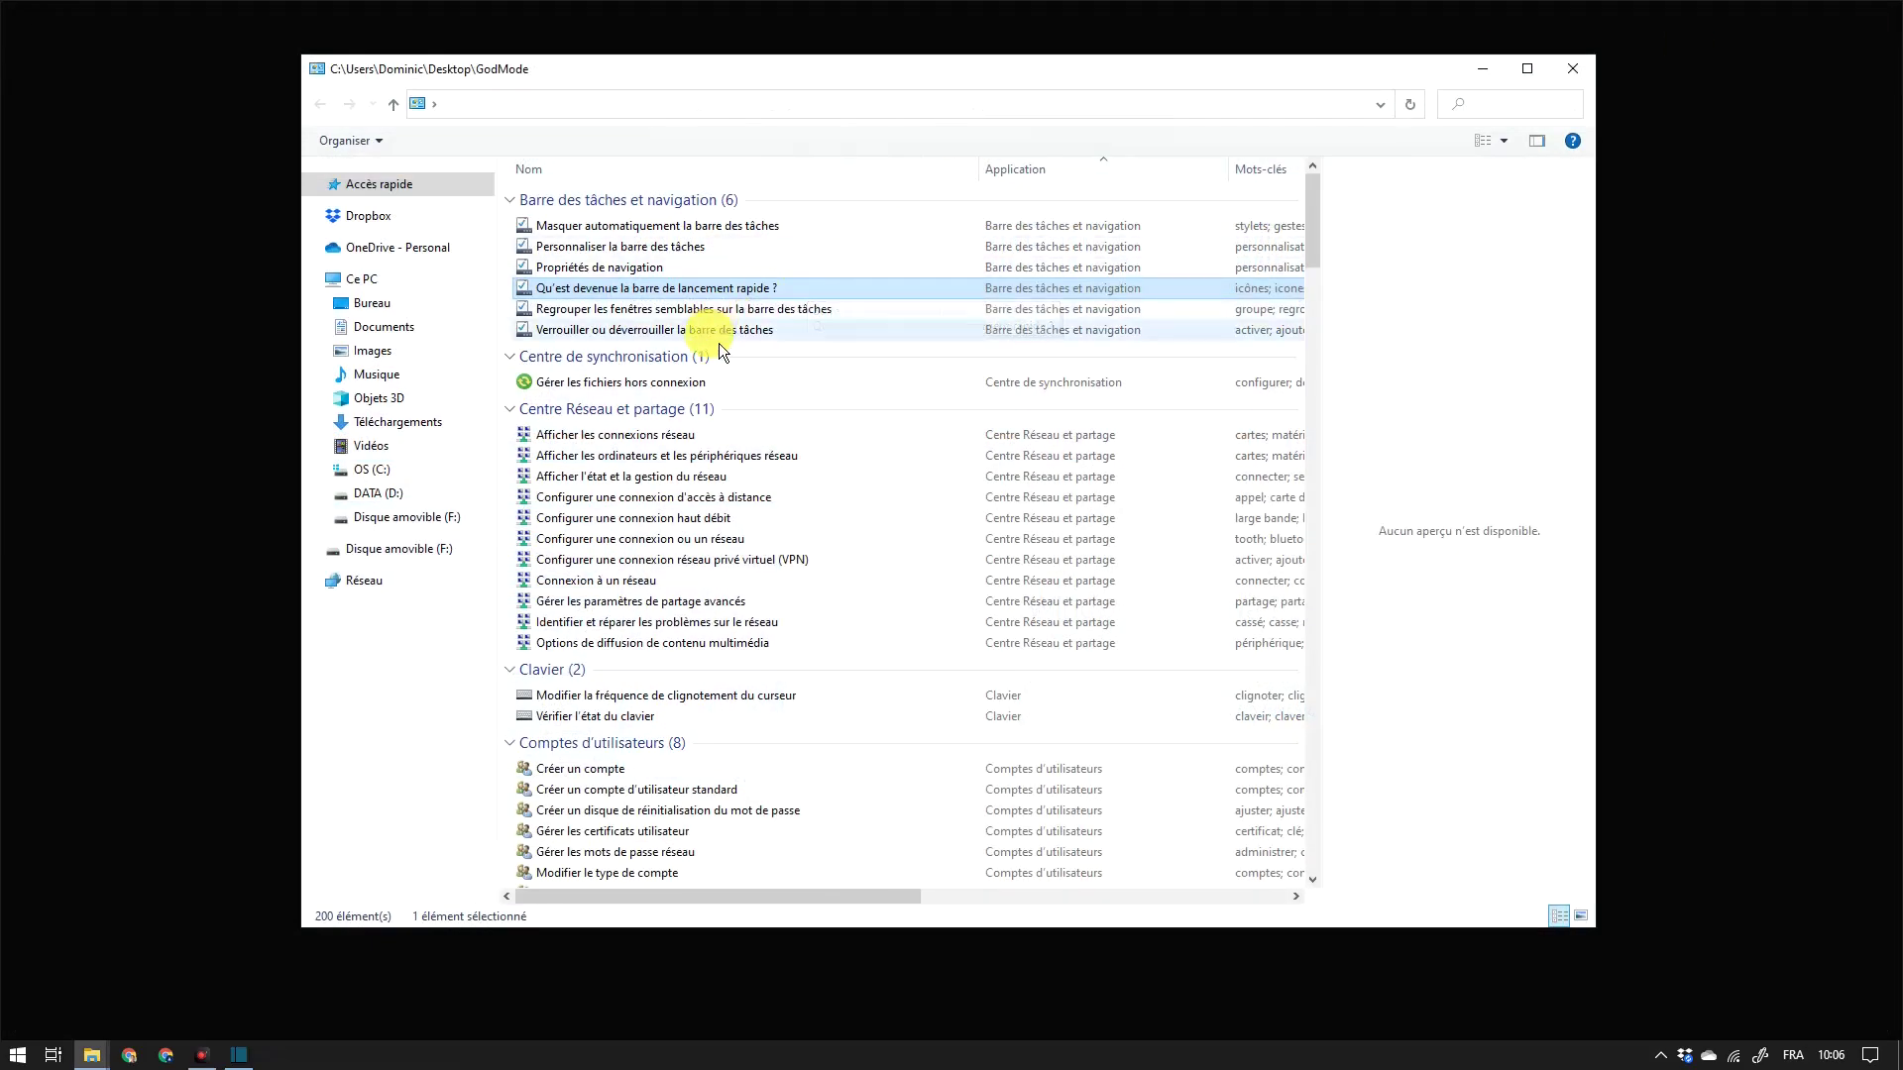
Step: Browse the GodMode tasks to Comptes d'utilisateurs and bring up the options for "Gérer les certificats utilisateur"
scroll(709, 367, down, 2)
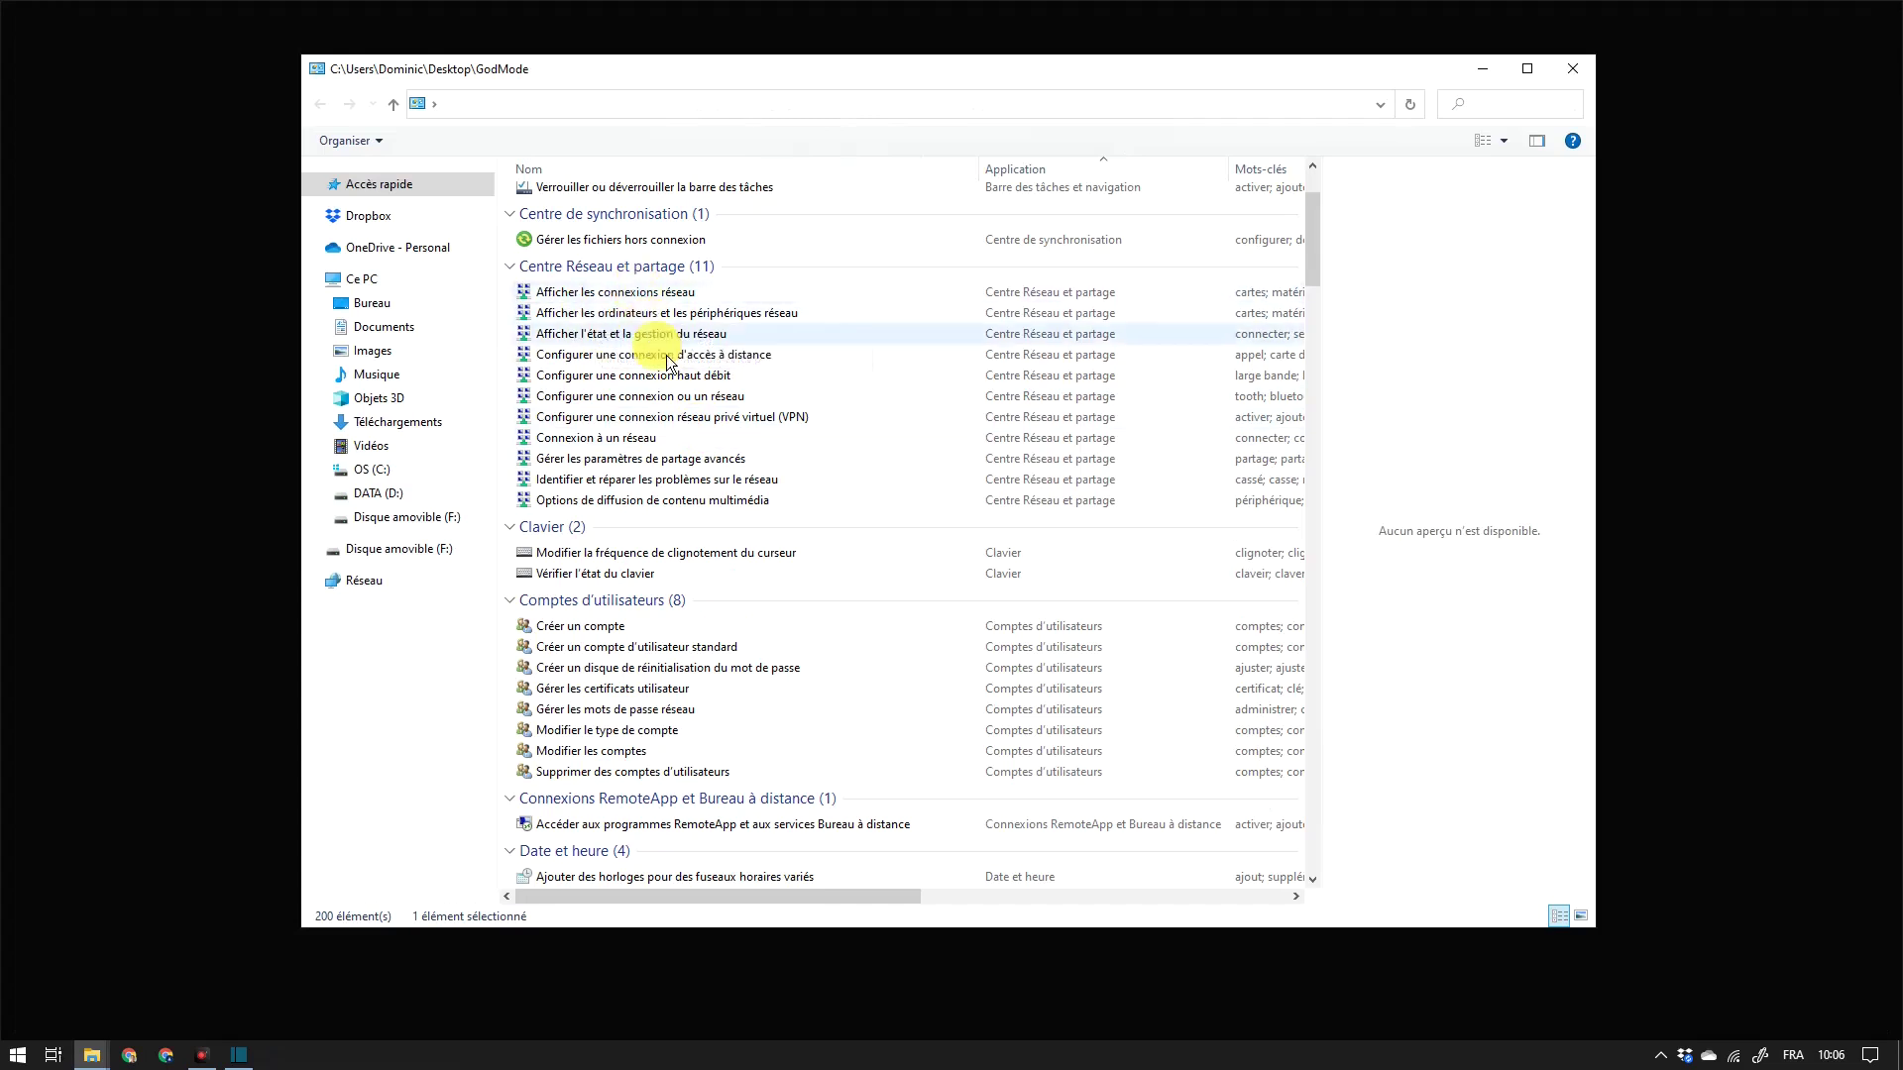
scroll(688, 567, down, 3)
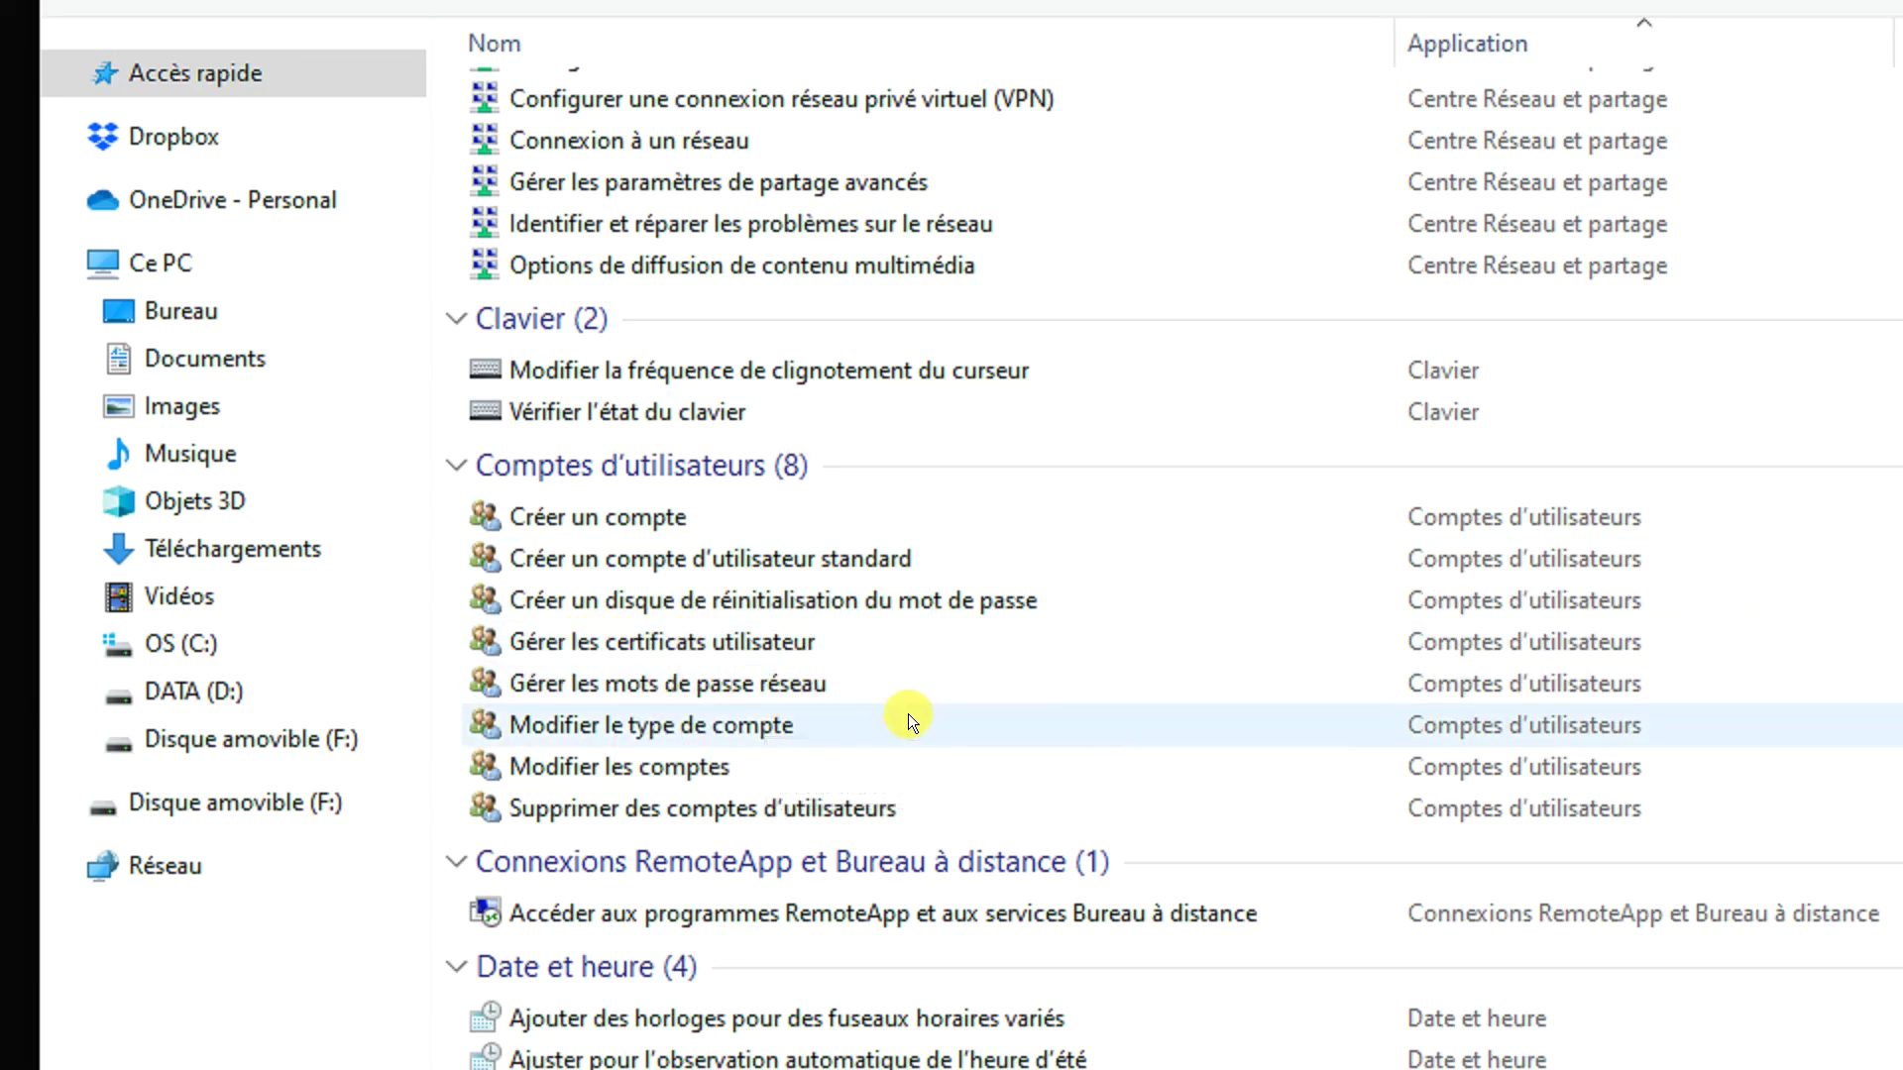
scroll(1120, 788, down, 2)
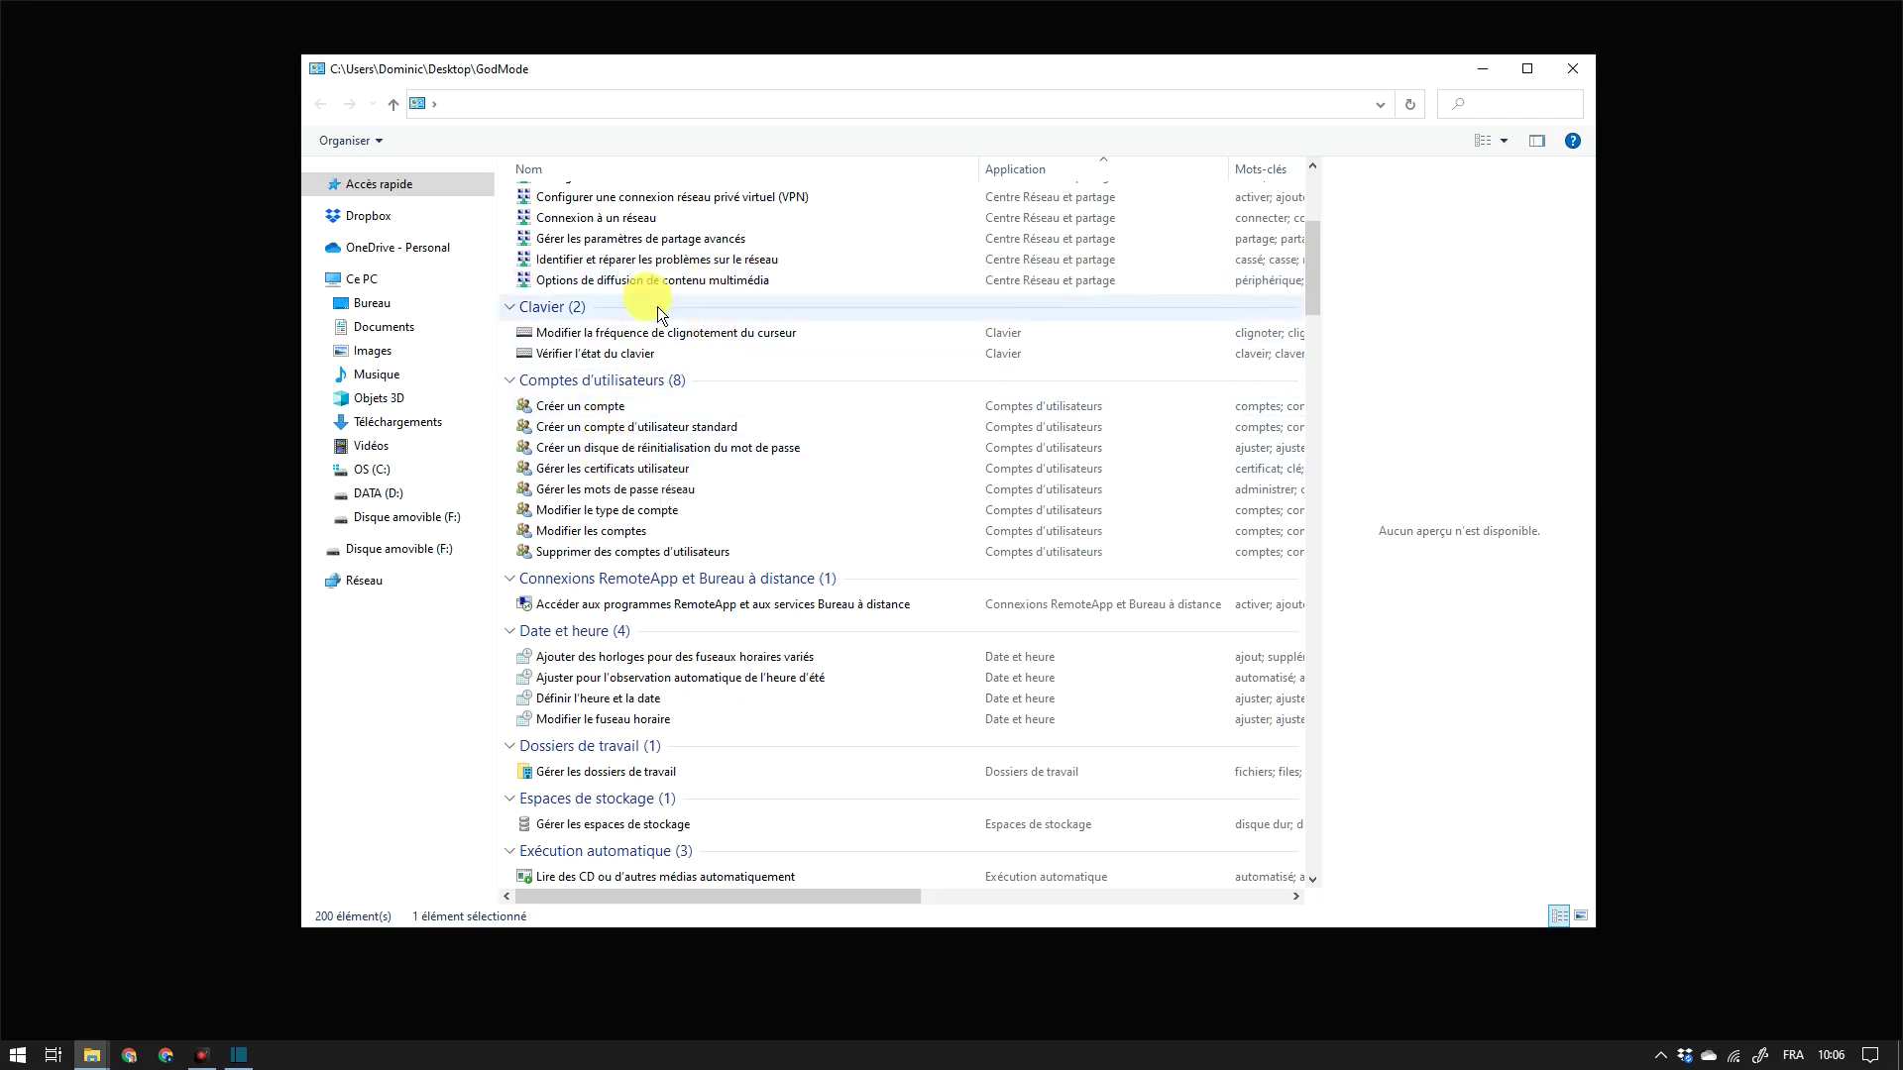
right_click(656, 475)
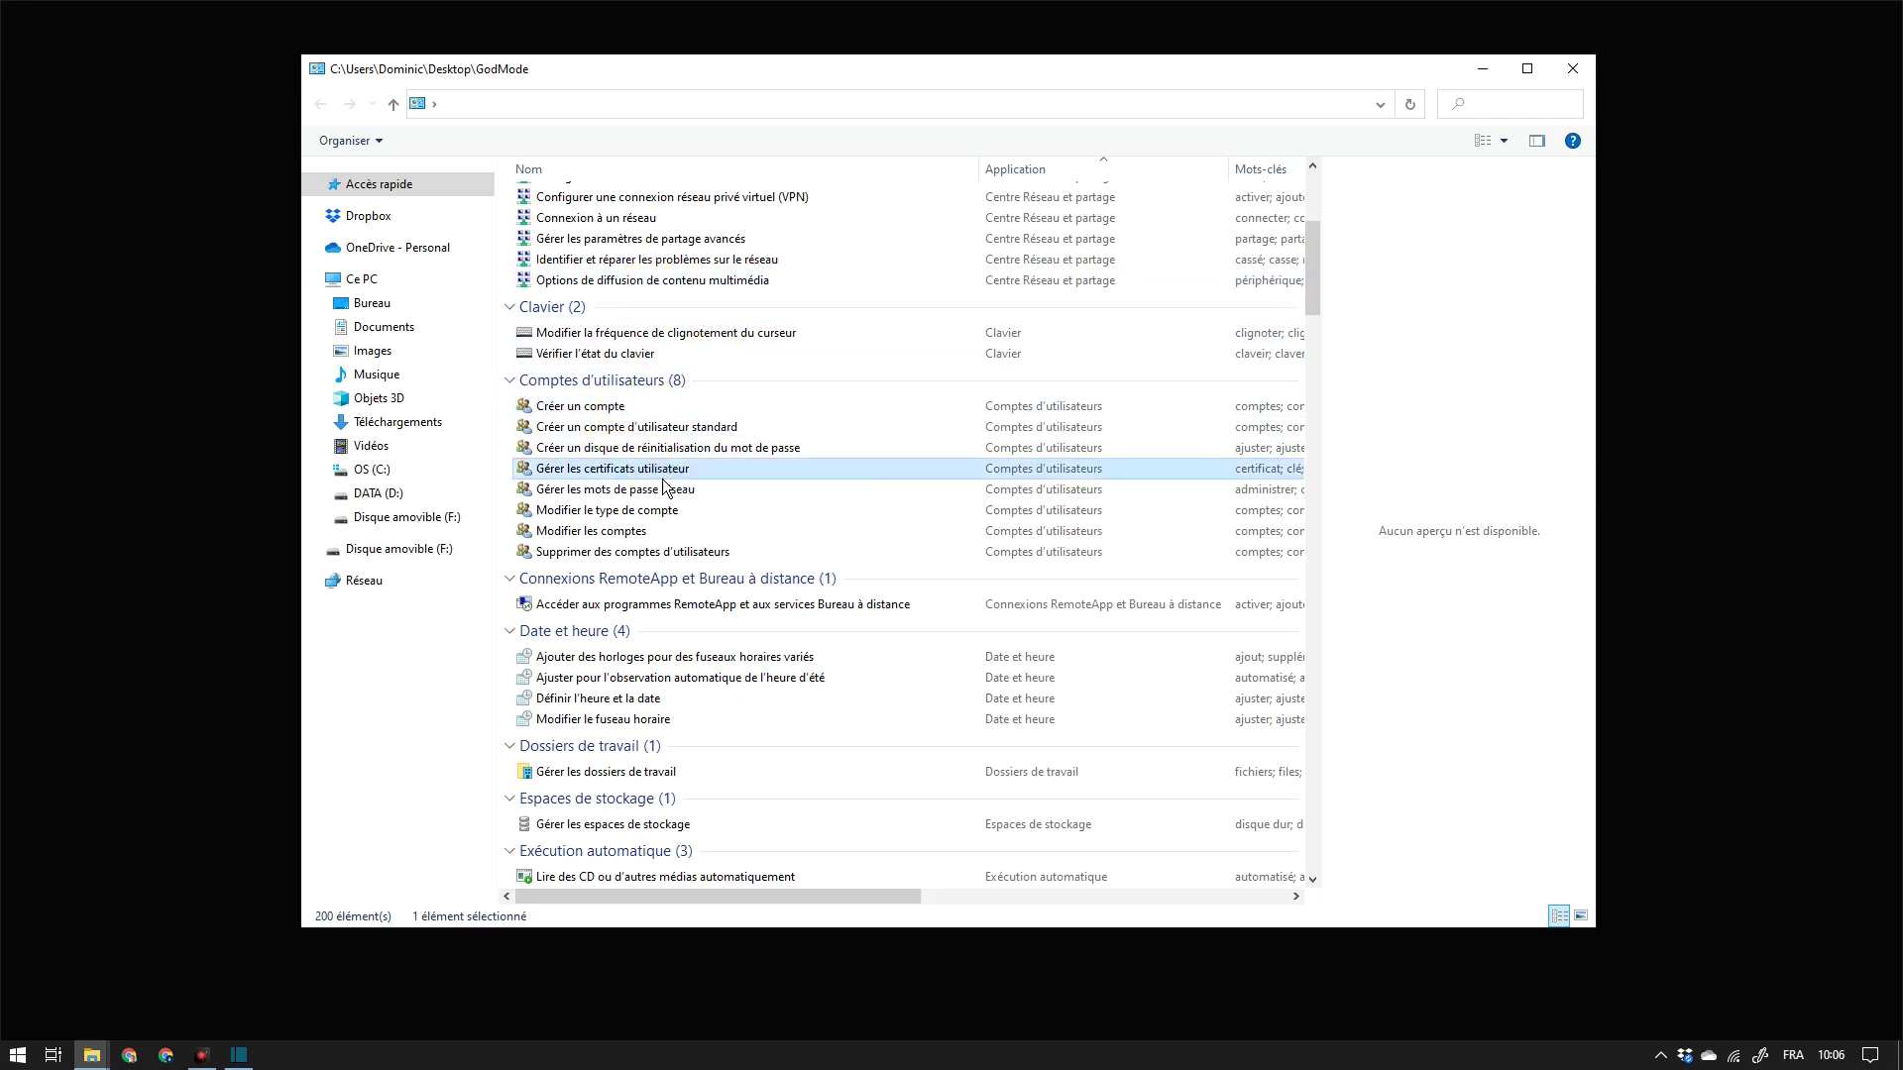
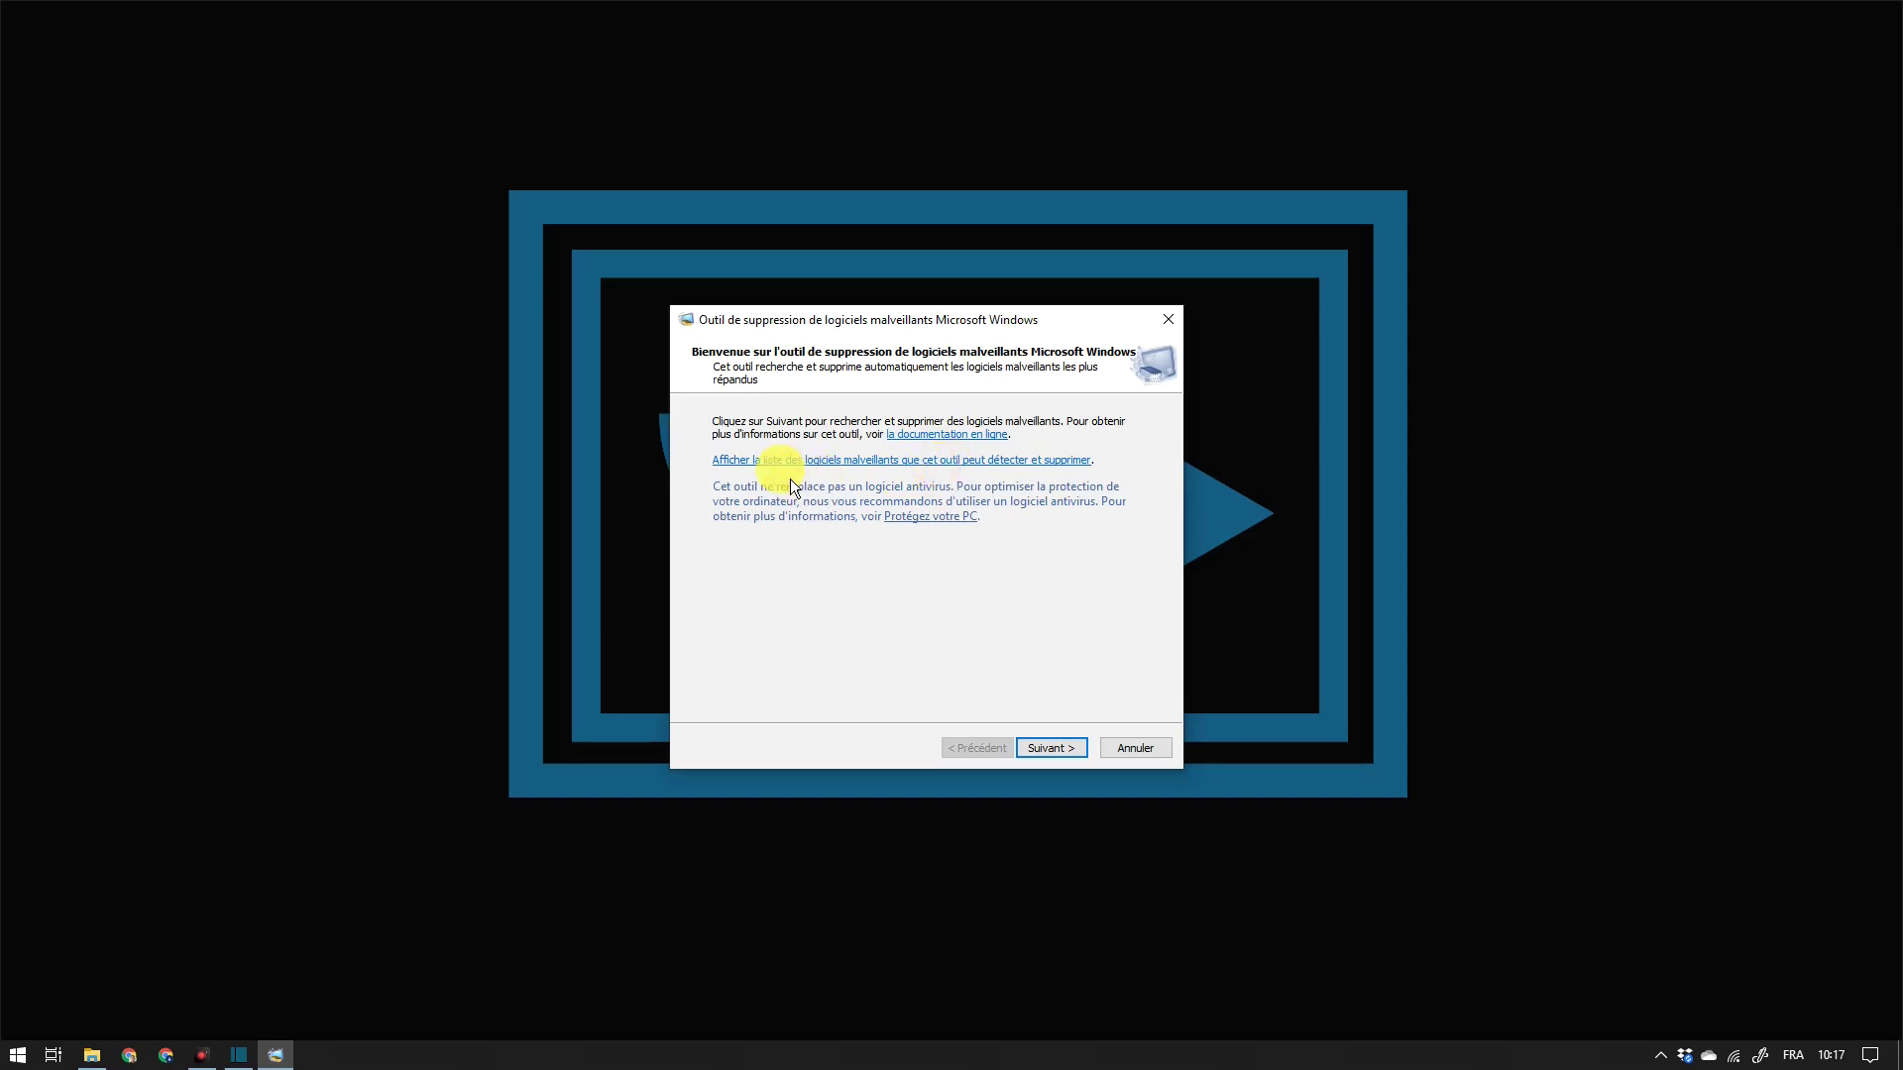
Step: Show the list of malware that the Microsoft Windows malicious software removal tool can detect, and reposition the list window
click(924, 460)
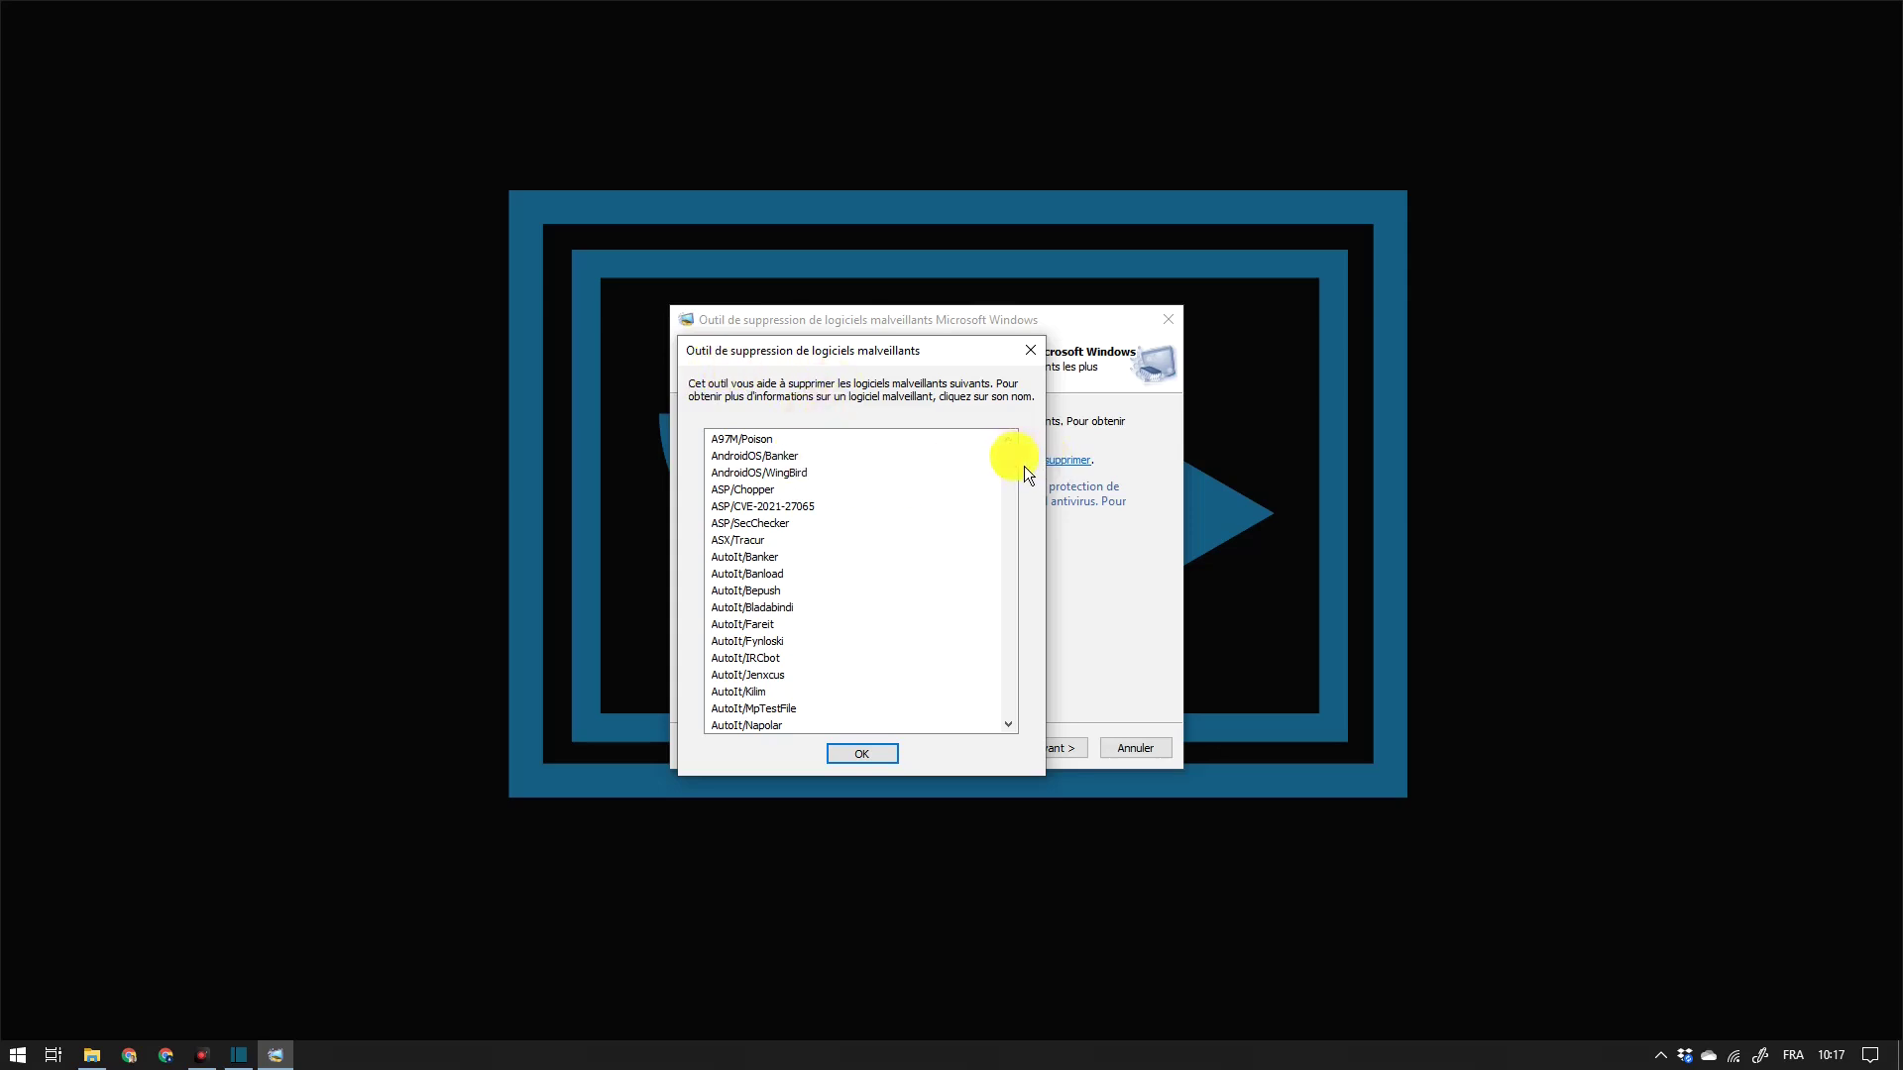
drag(1010, 456, 963, 435)
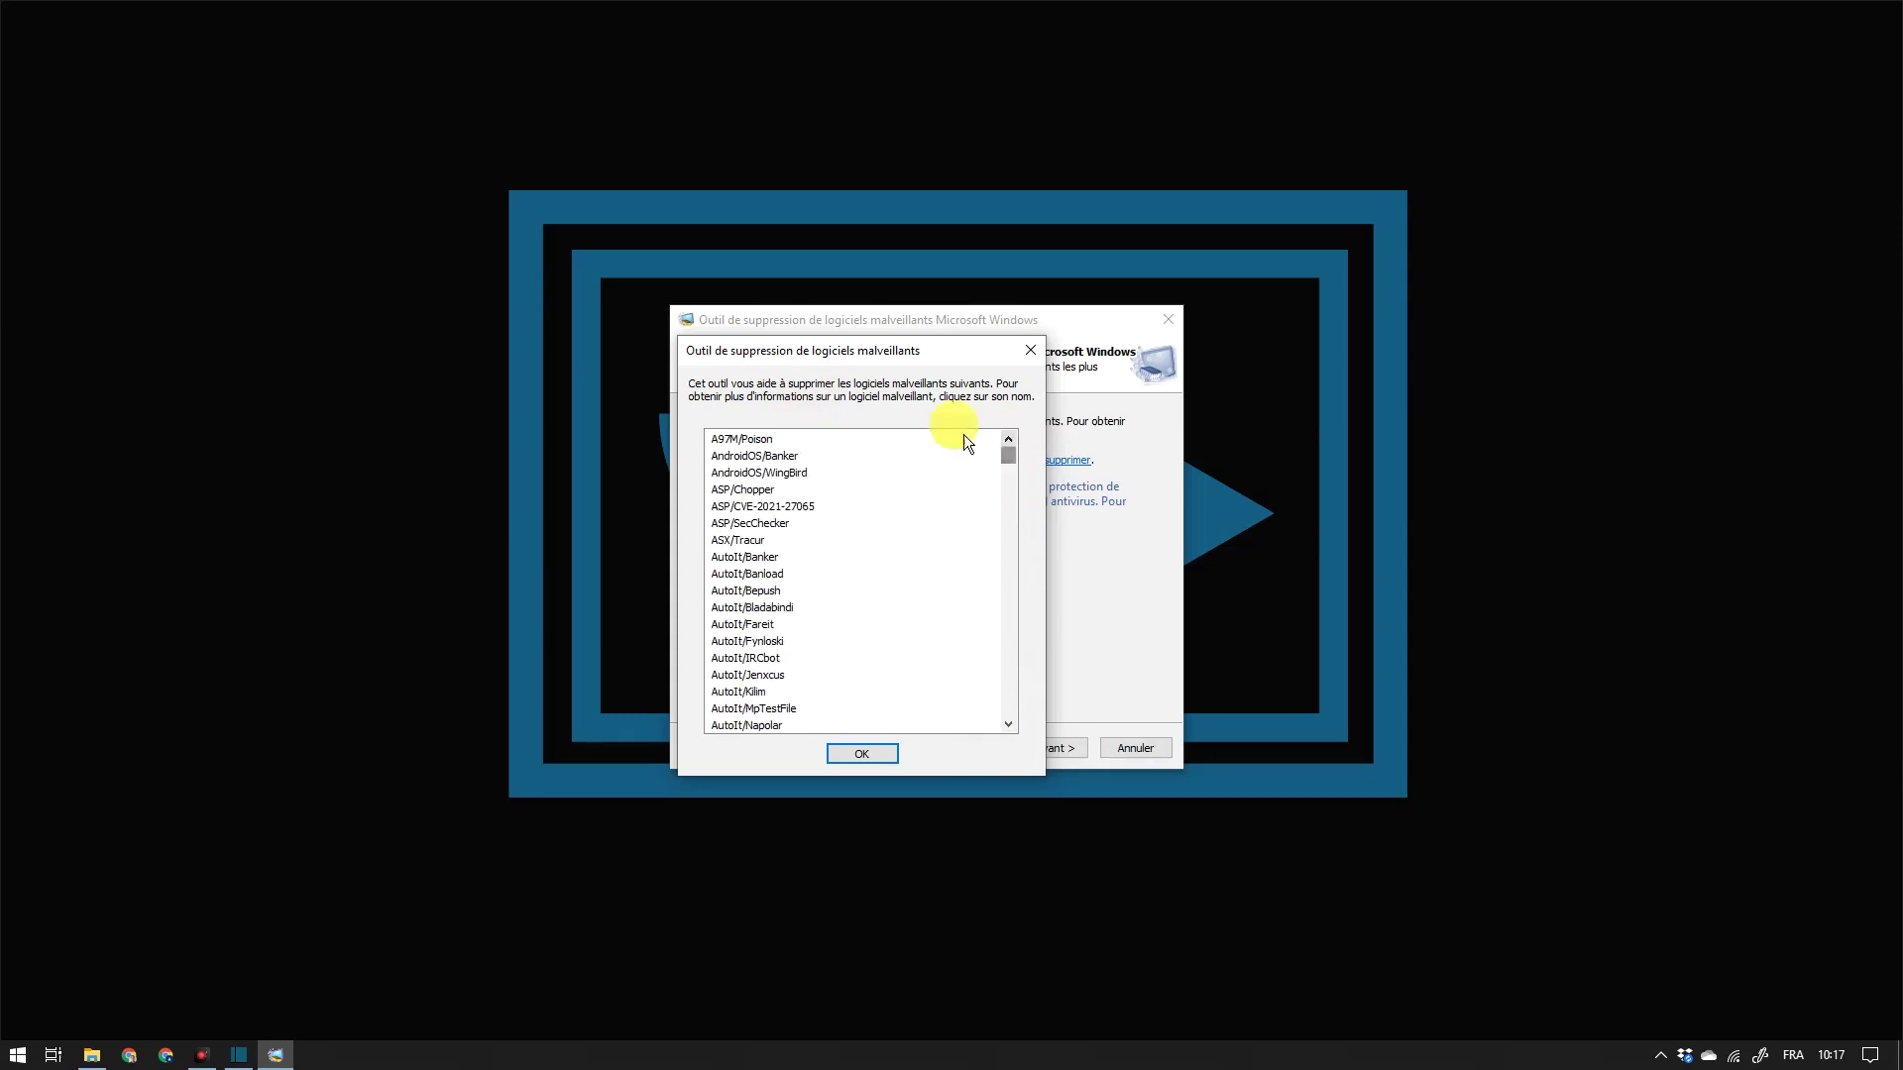
drag(889, 359, 946, 325)
mouse_move(1083, 430)
mouse_down()
mouse_move(1073, 610)
mouse_move(1078, 409)
mouse_up()
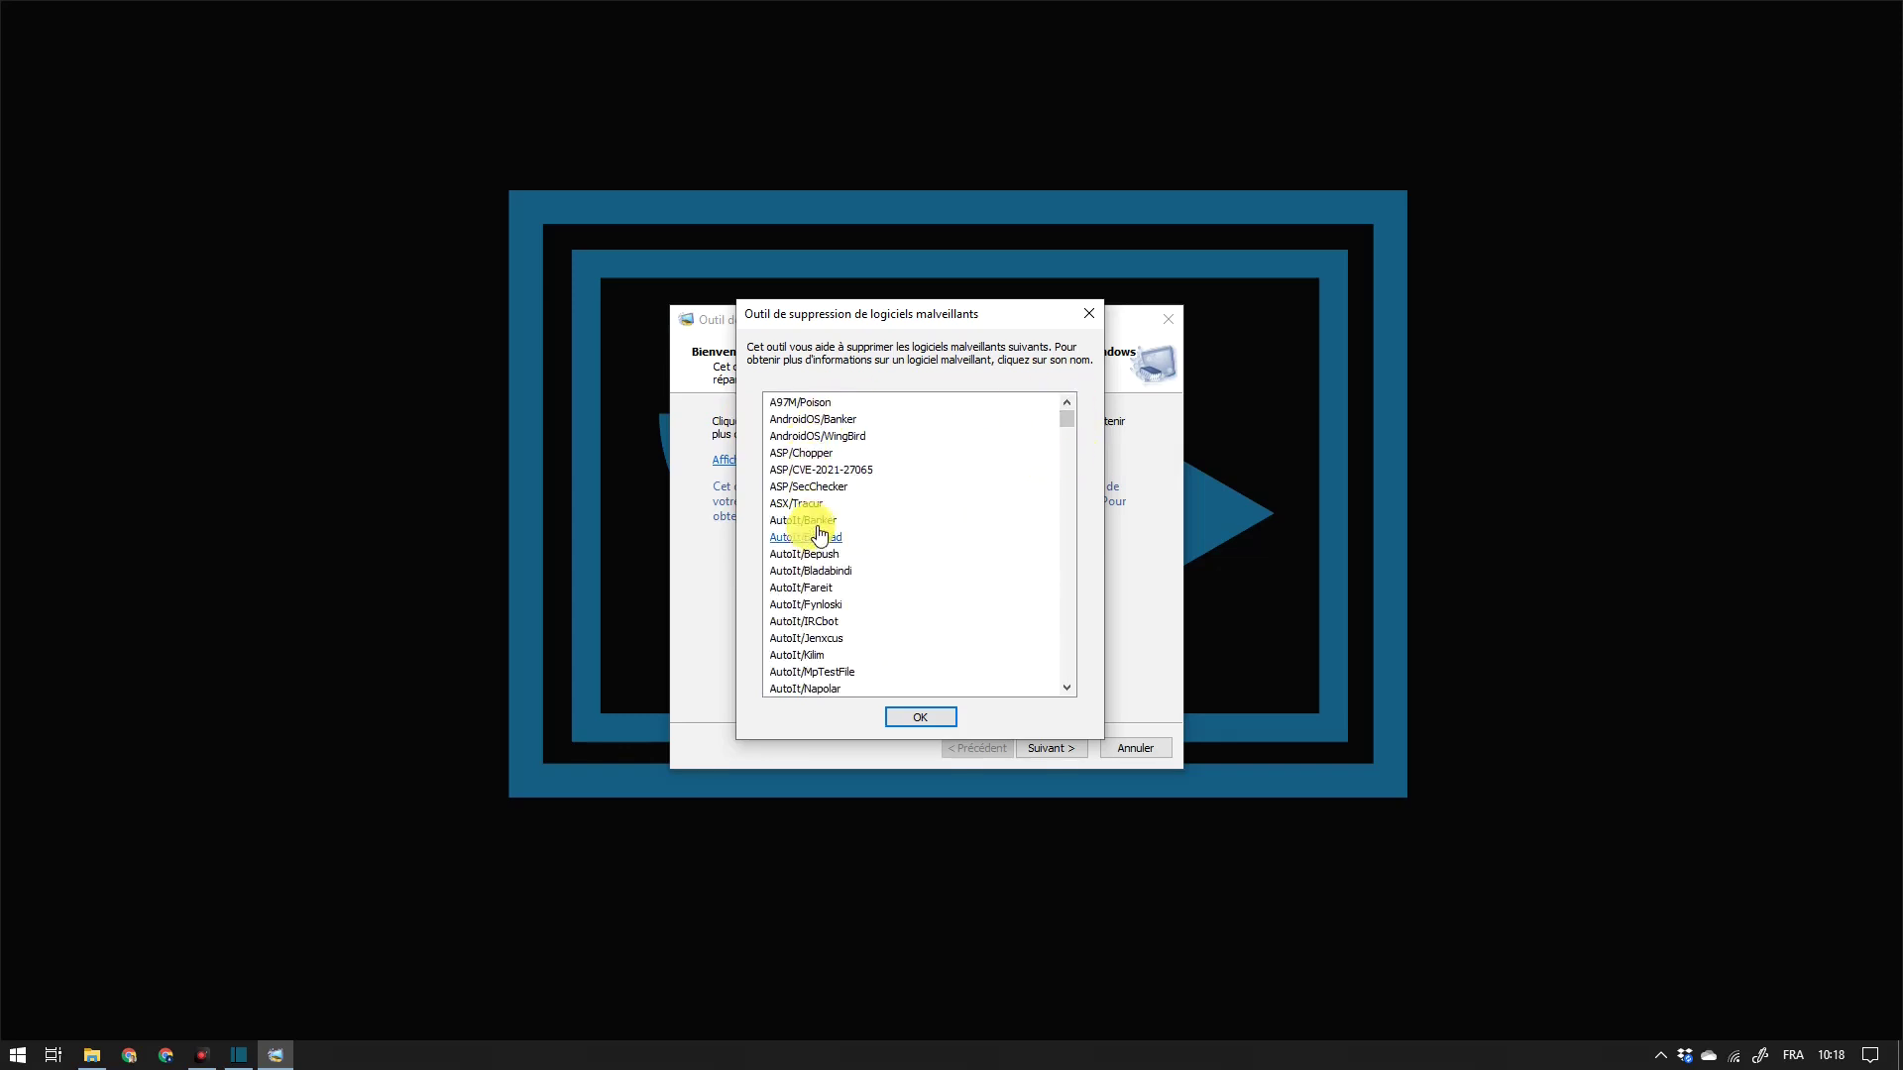
Step: Look up the online threat descriptions for AutoIt/Banker and close the malware list
click(828, 522)
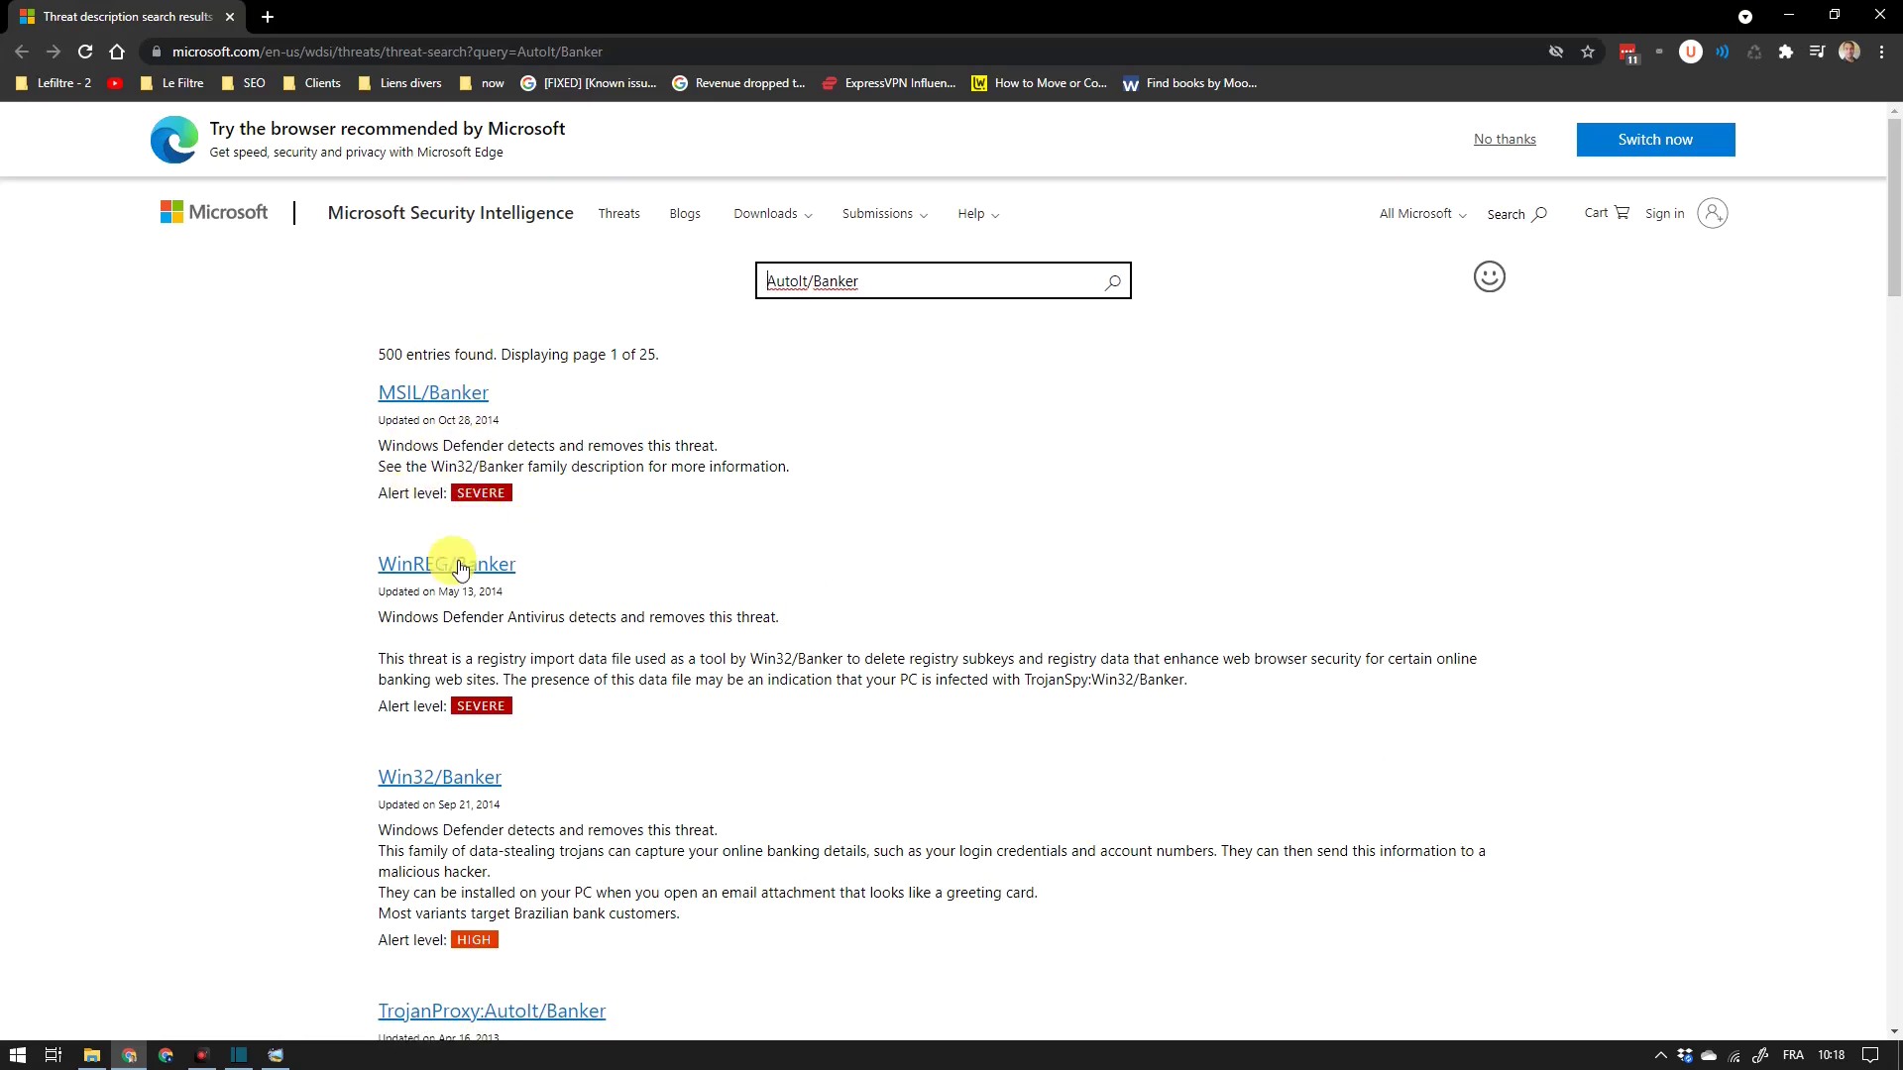
scroll(495, 594, down, 8)
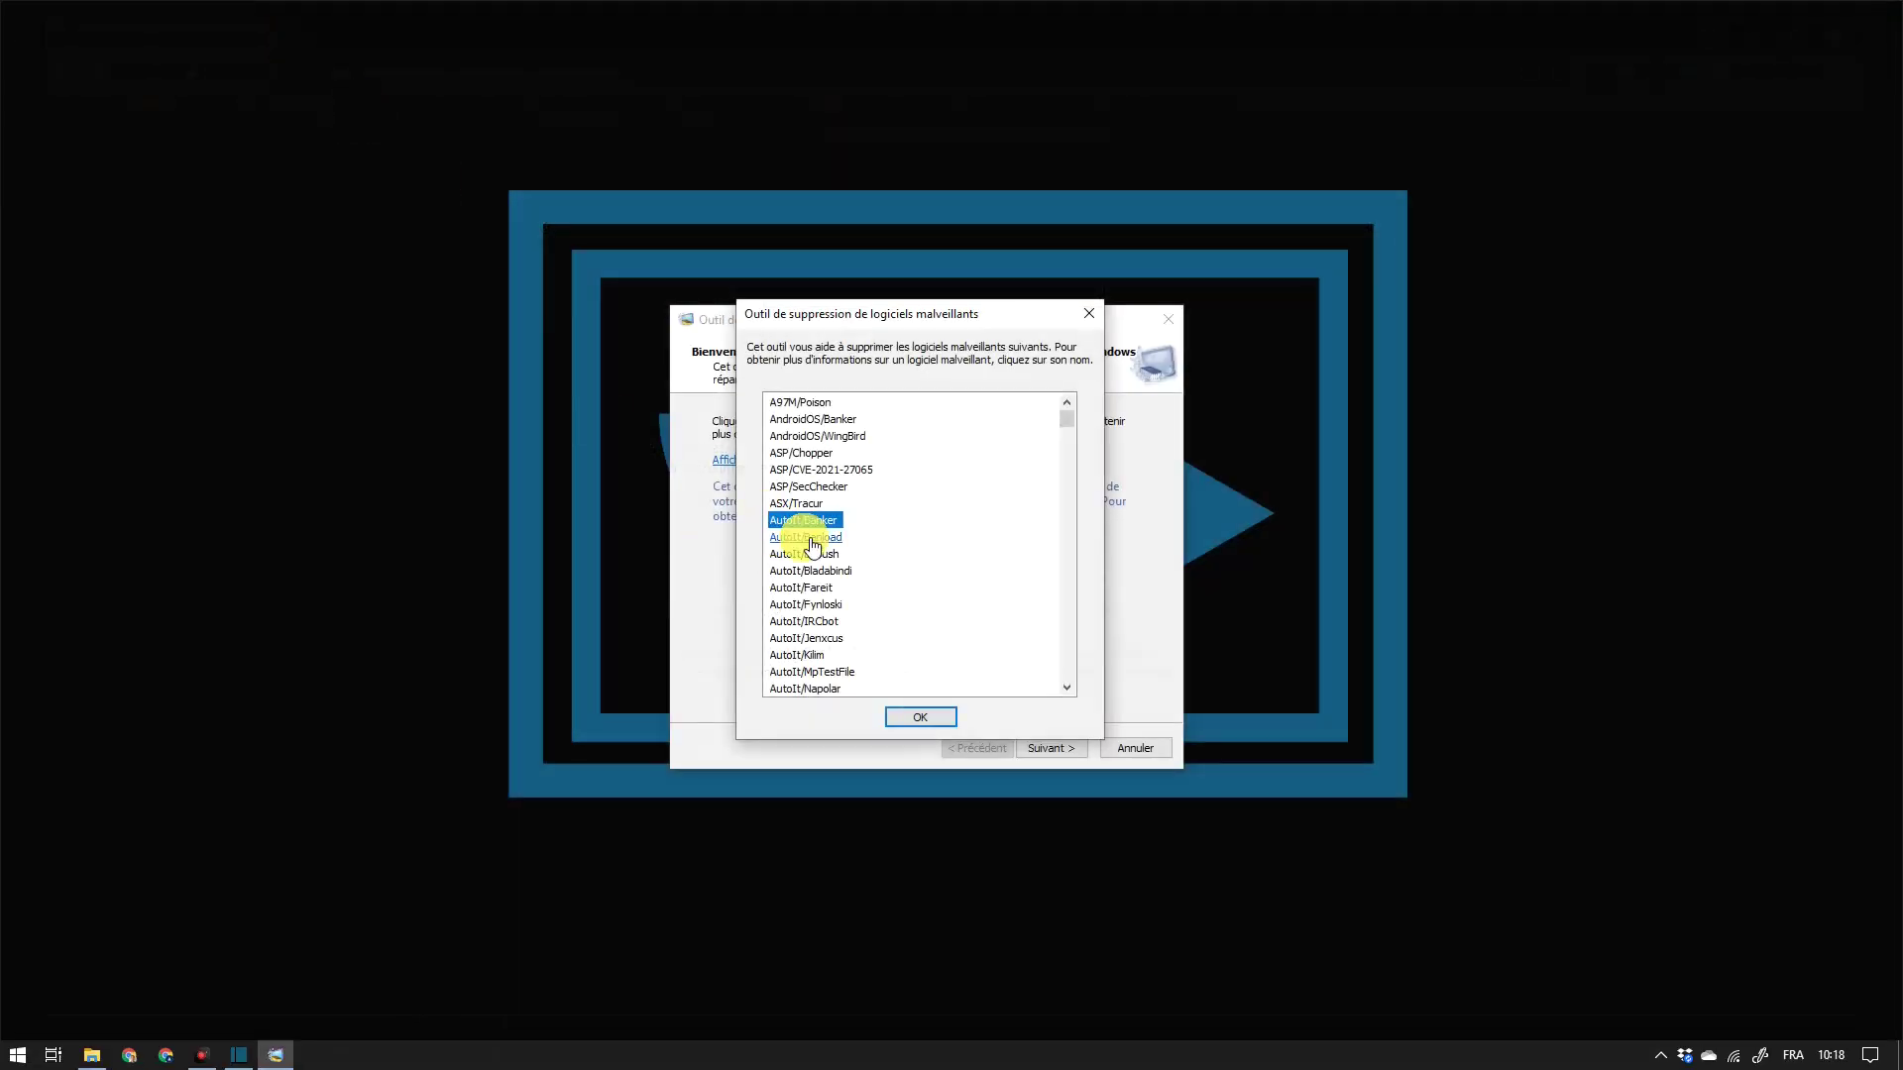
click(1090, 315)
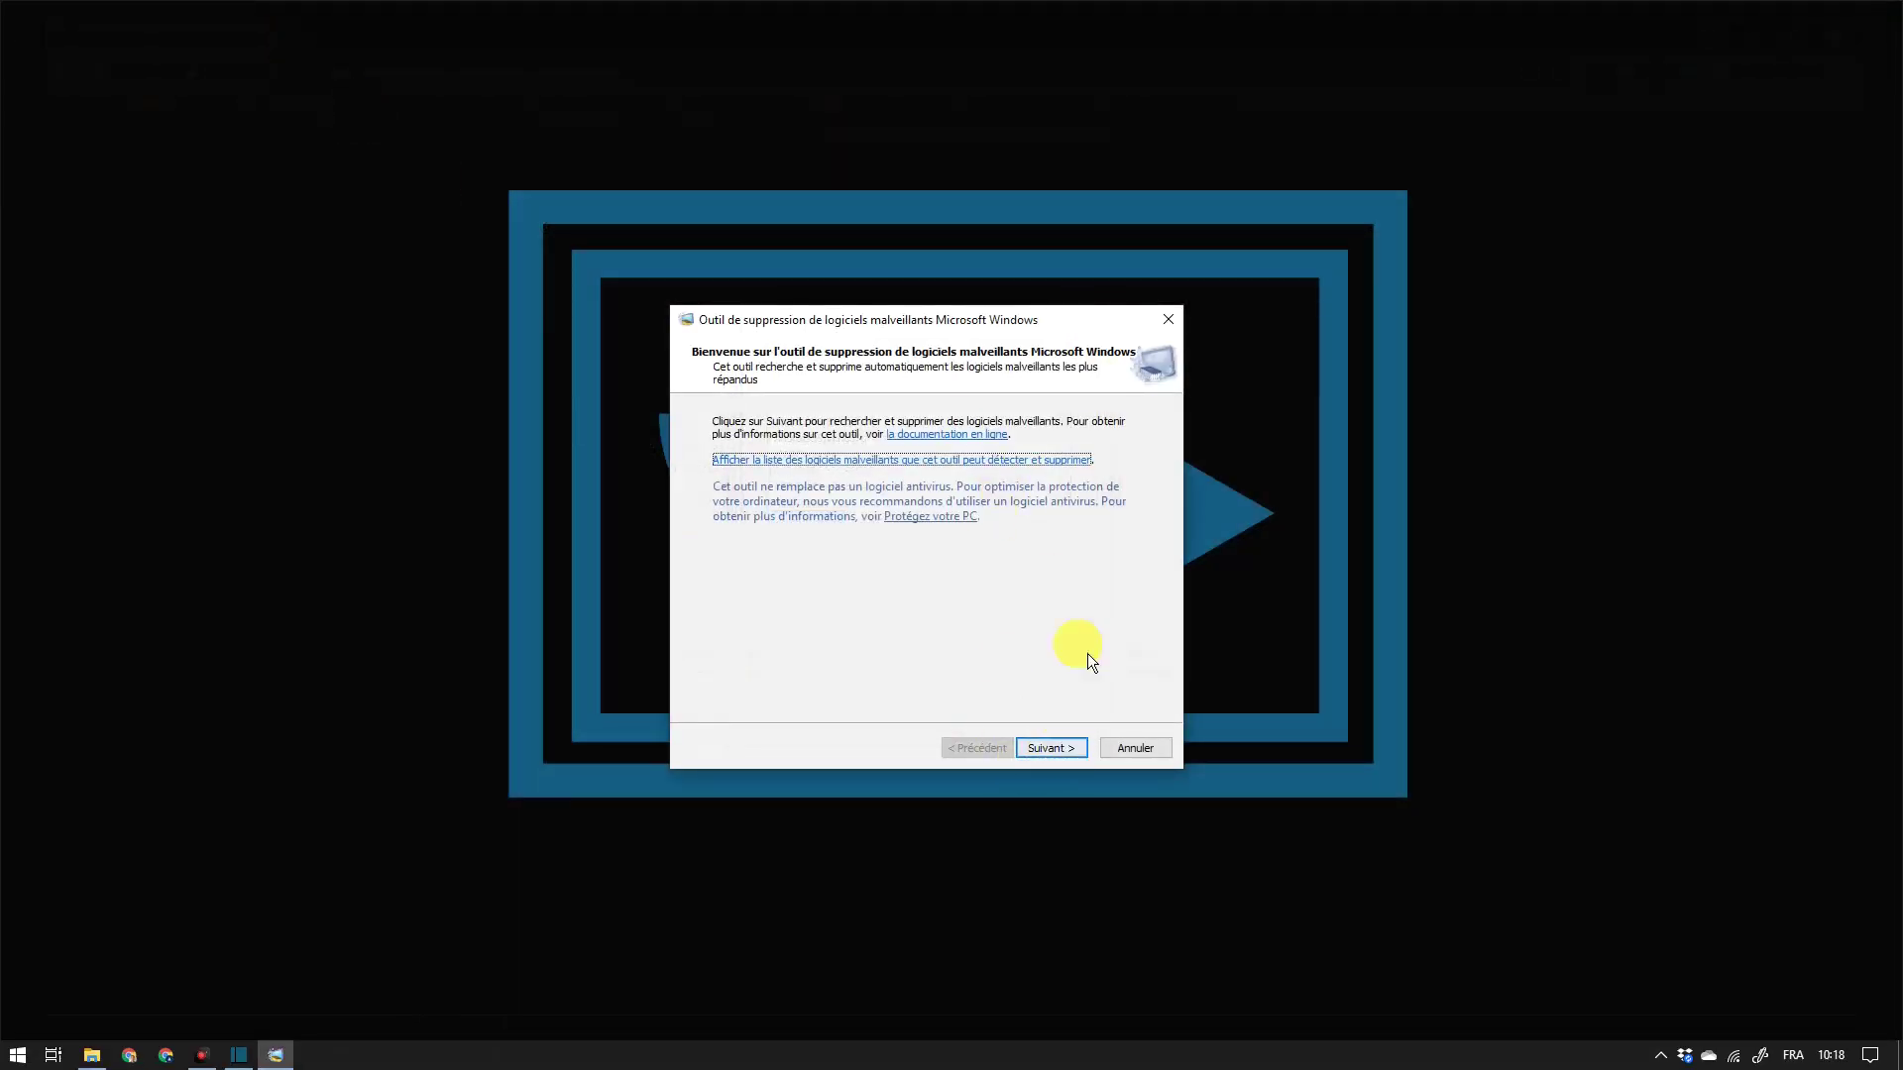
Step: Proceed to the scan type choice, select Analyse personnalisée and reposition the tool window
click(1067, 751)
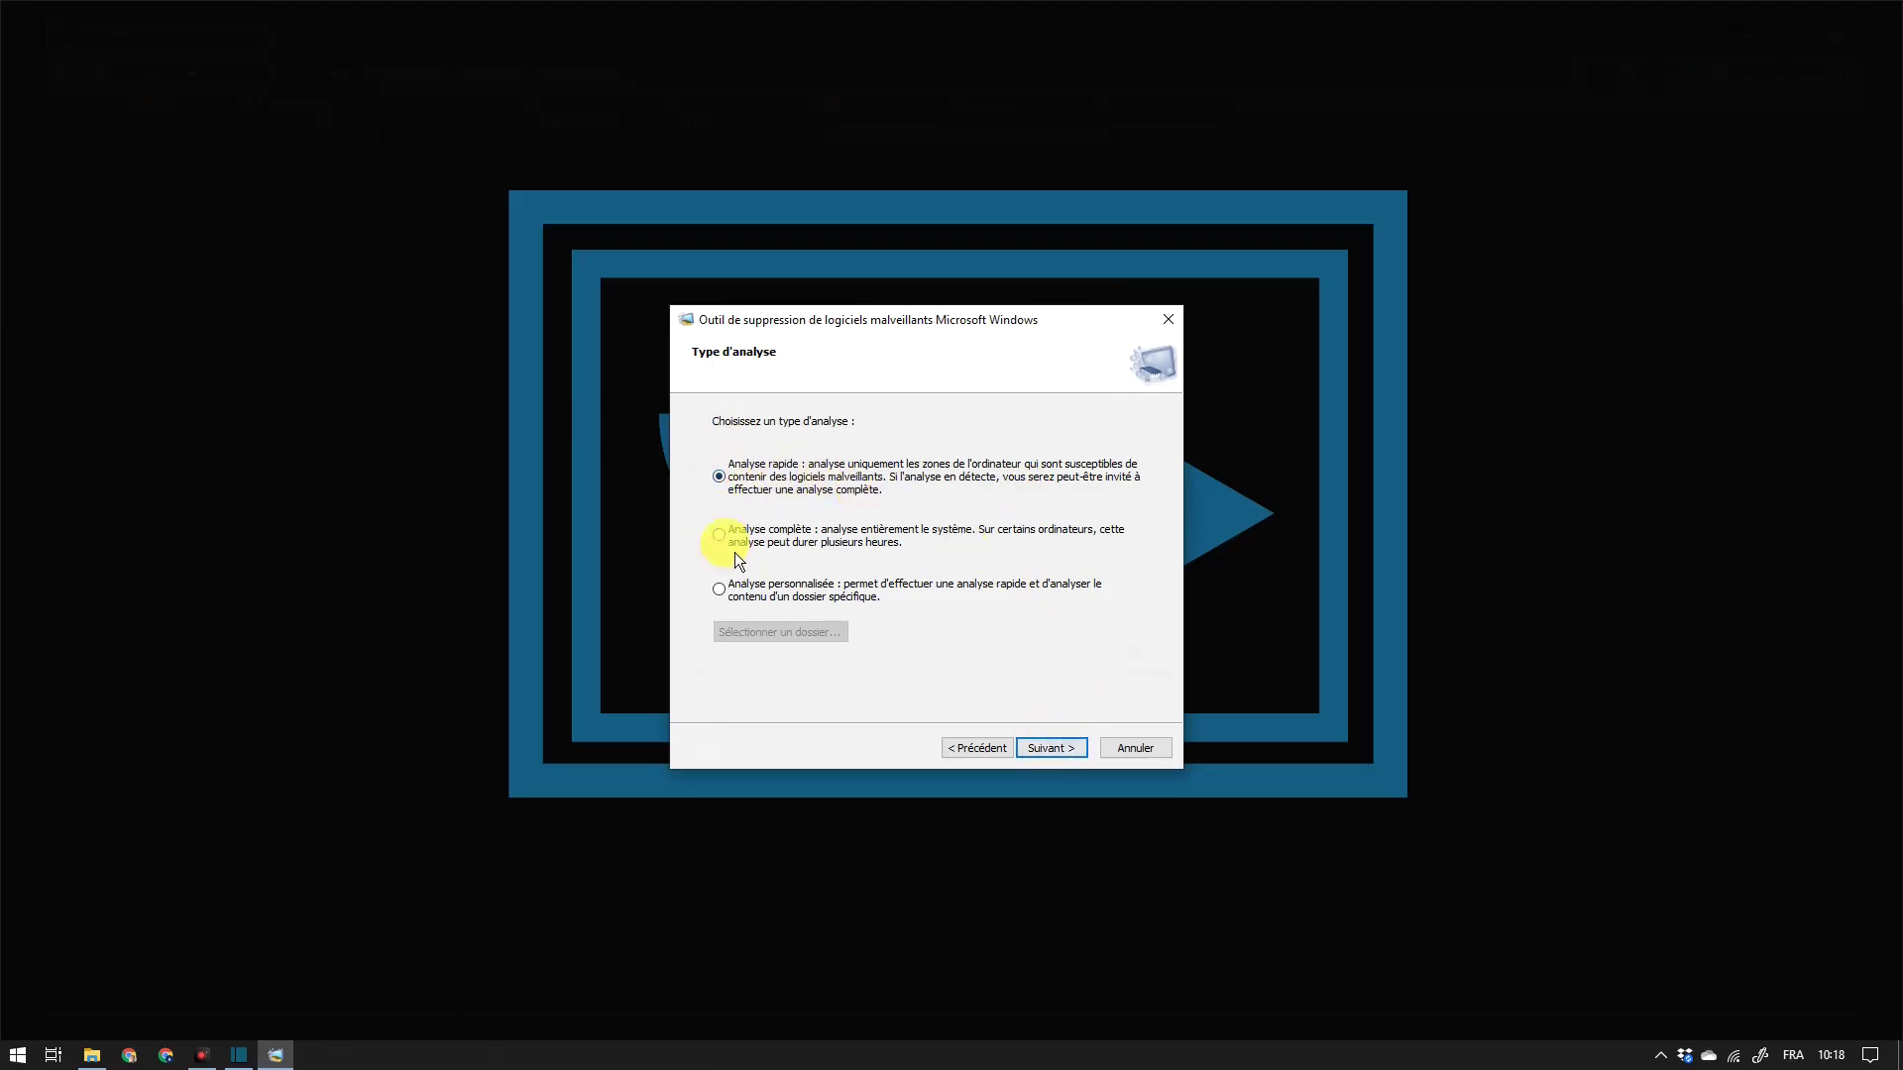
click(730, 601)
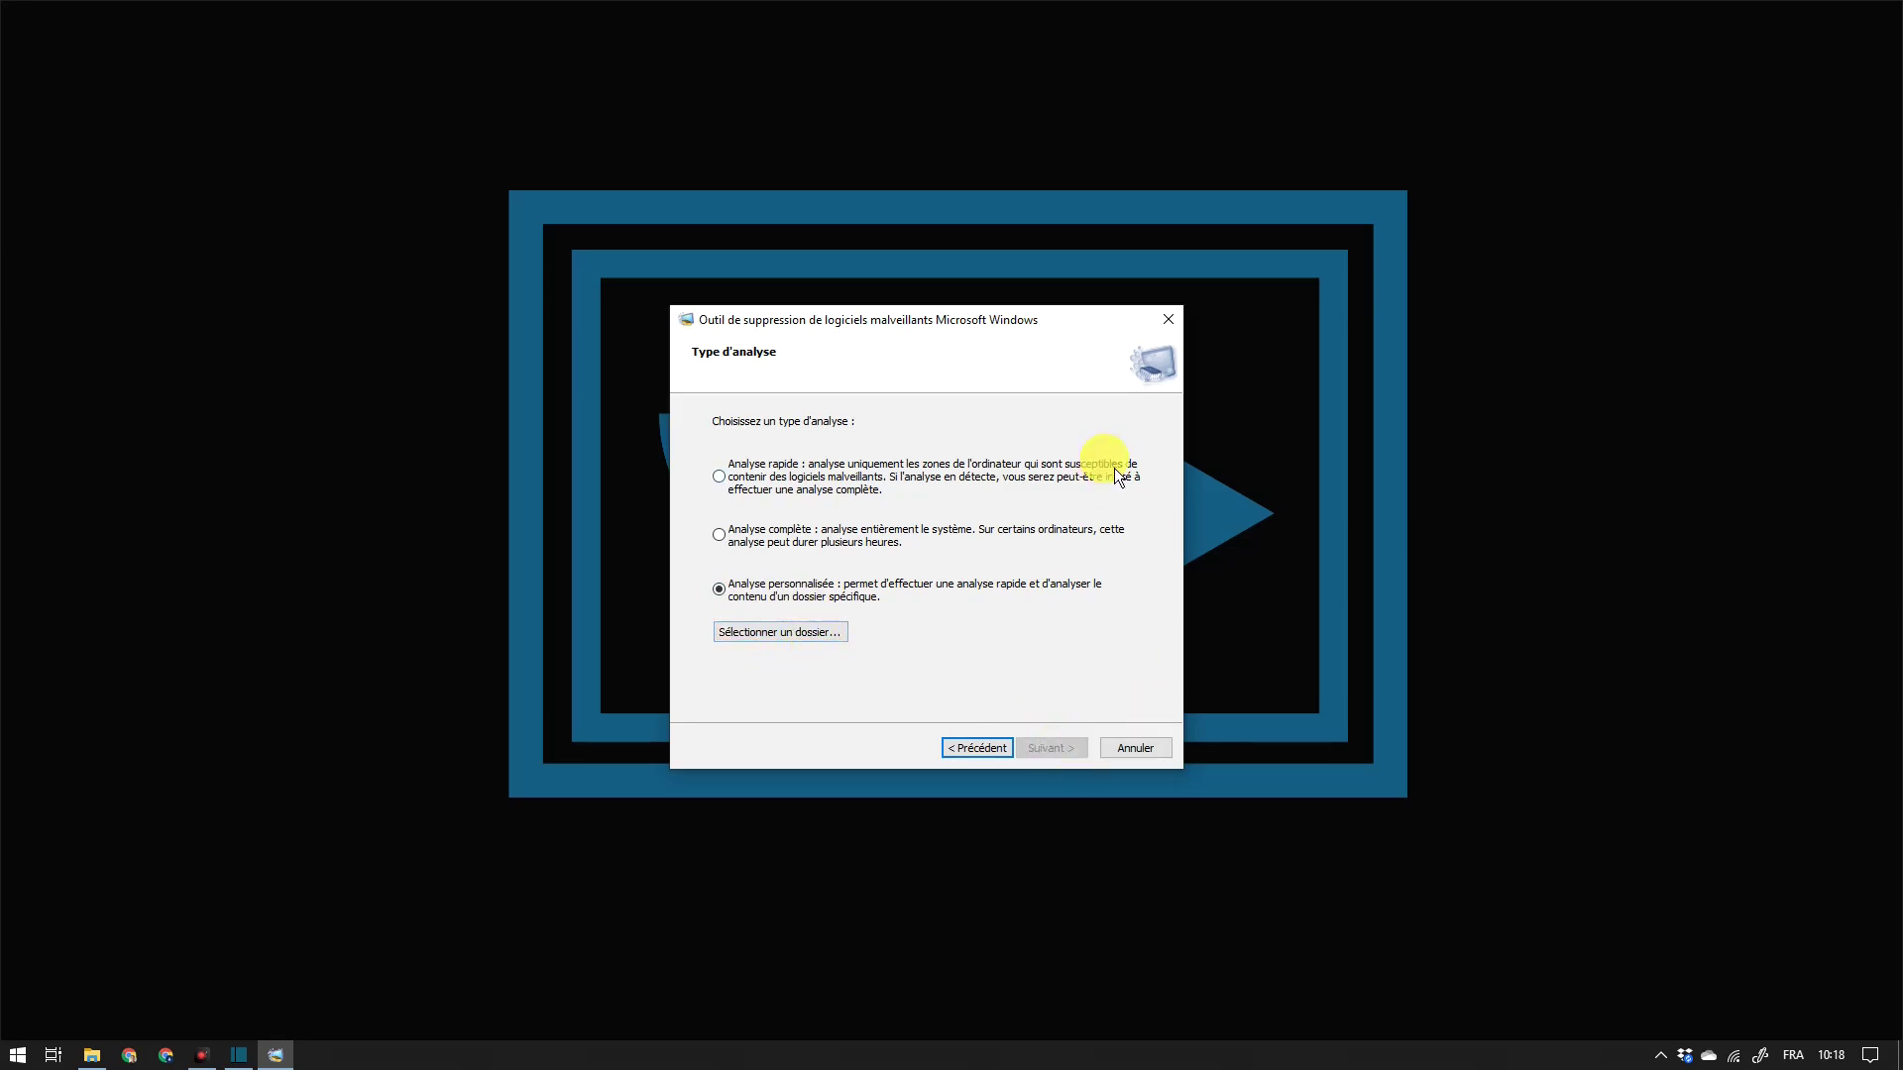
drag(1013, 327, 1007, 317)
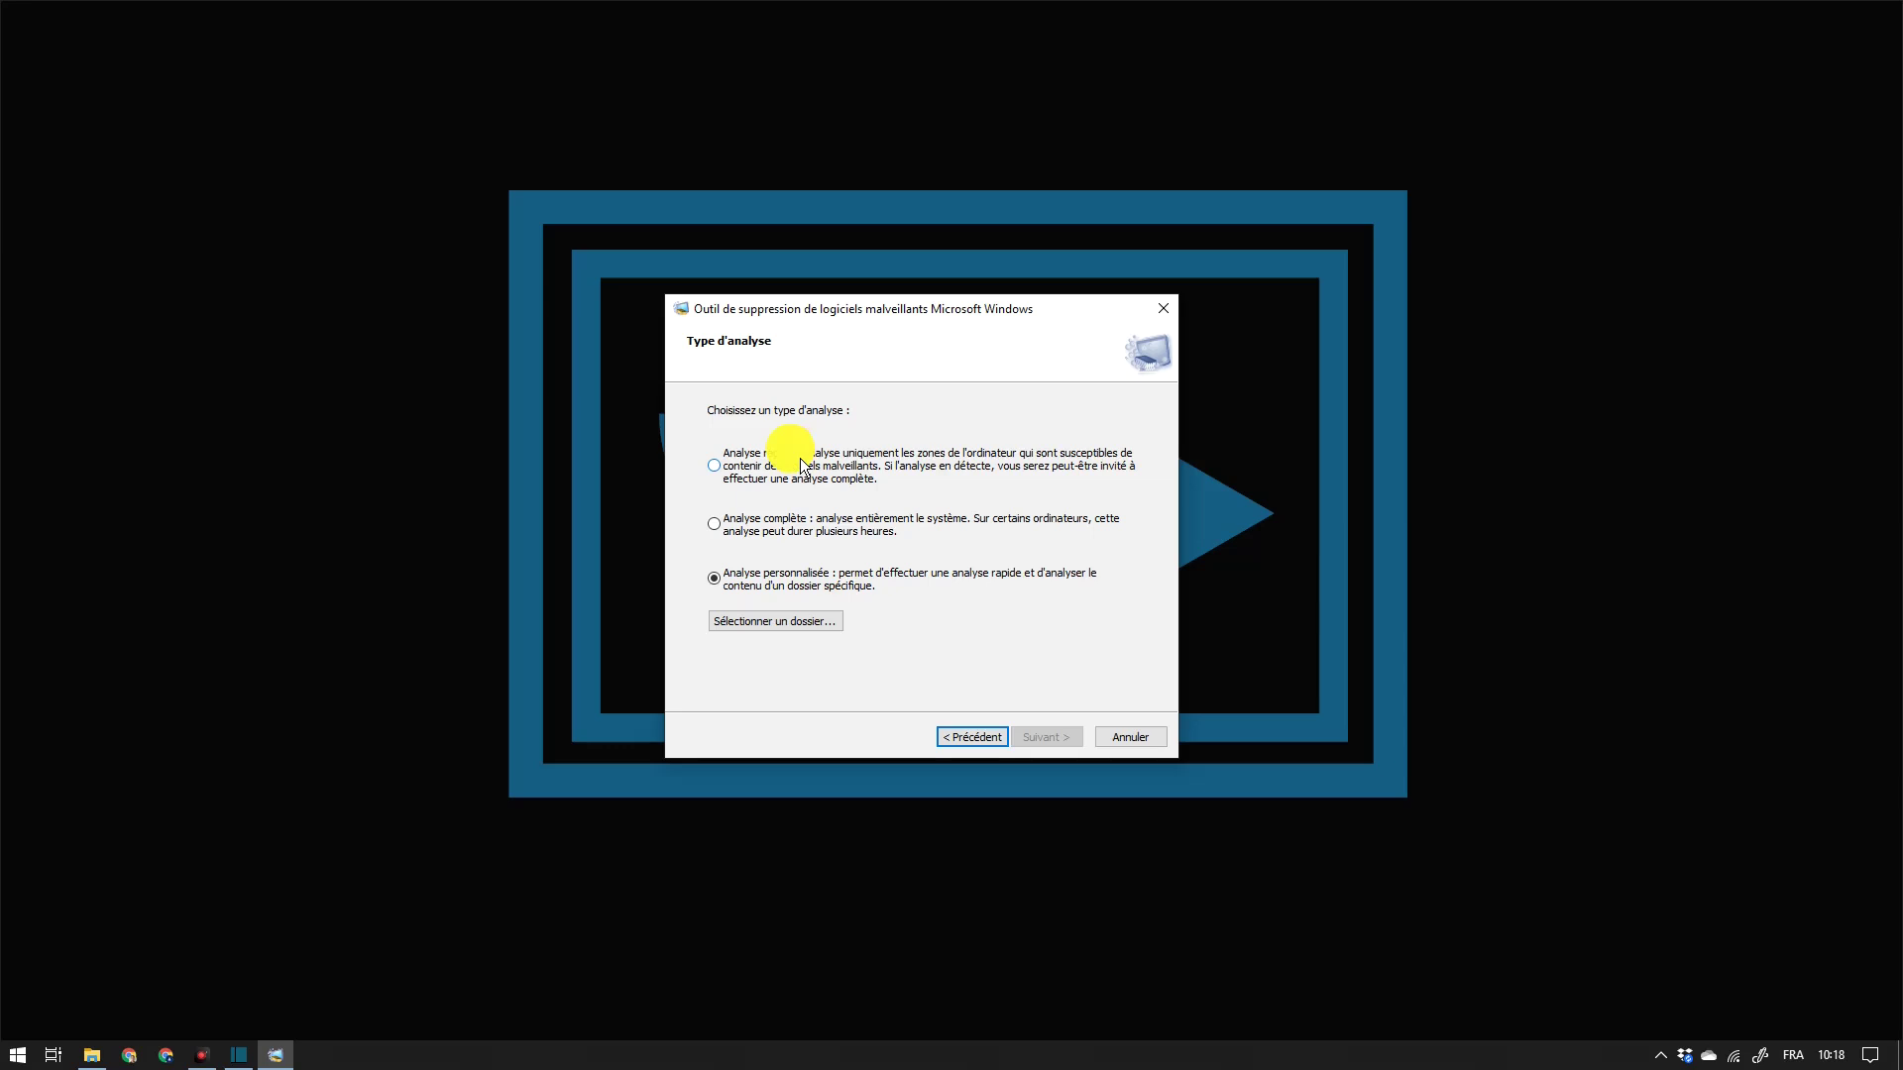
mouse_move(936, 317)
mouse_down()
mouse_move(948, 304)
mouse_move(929, 296)
mouse_up()
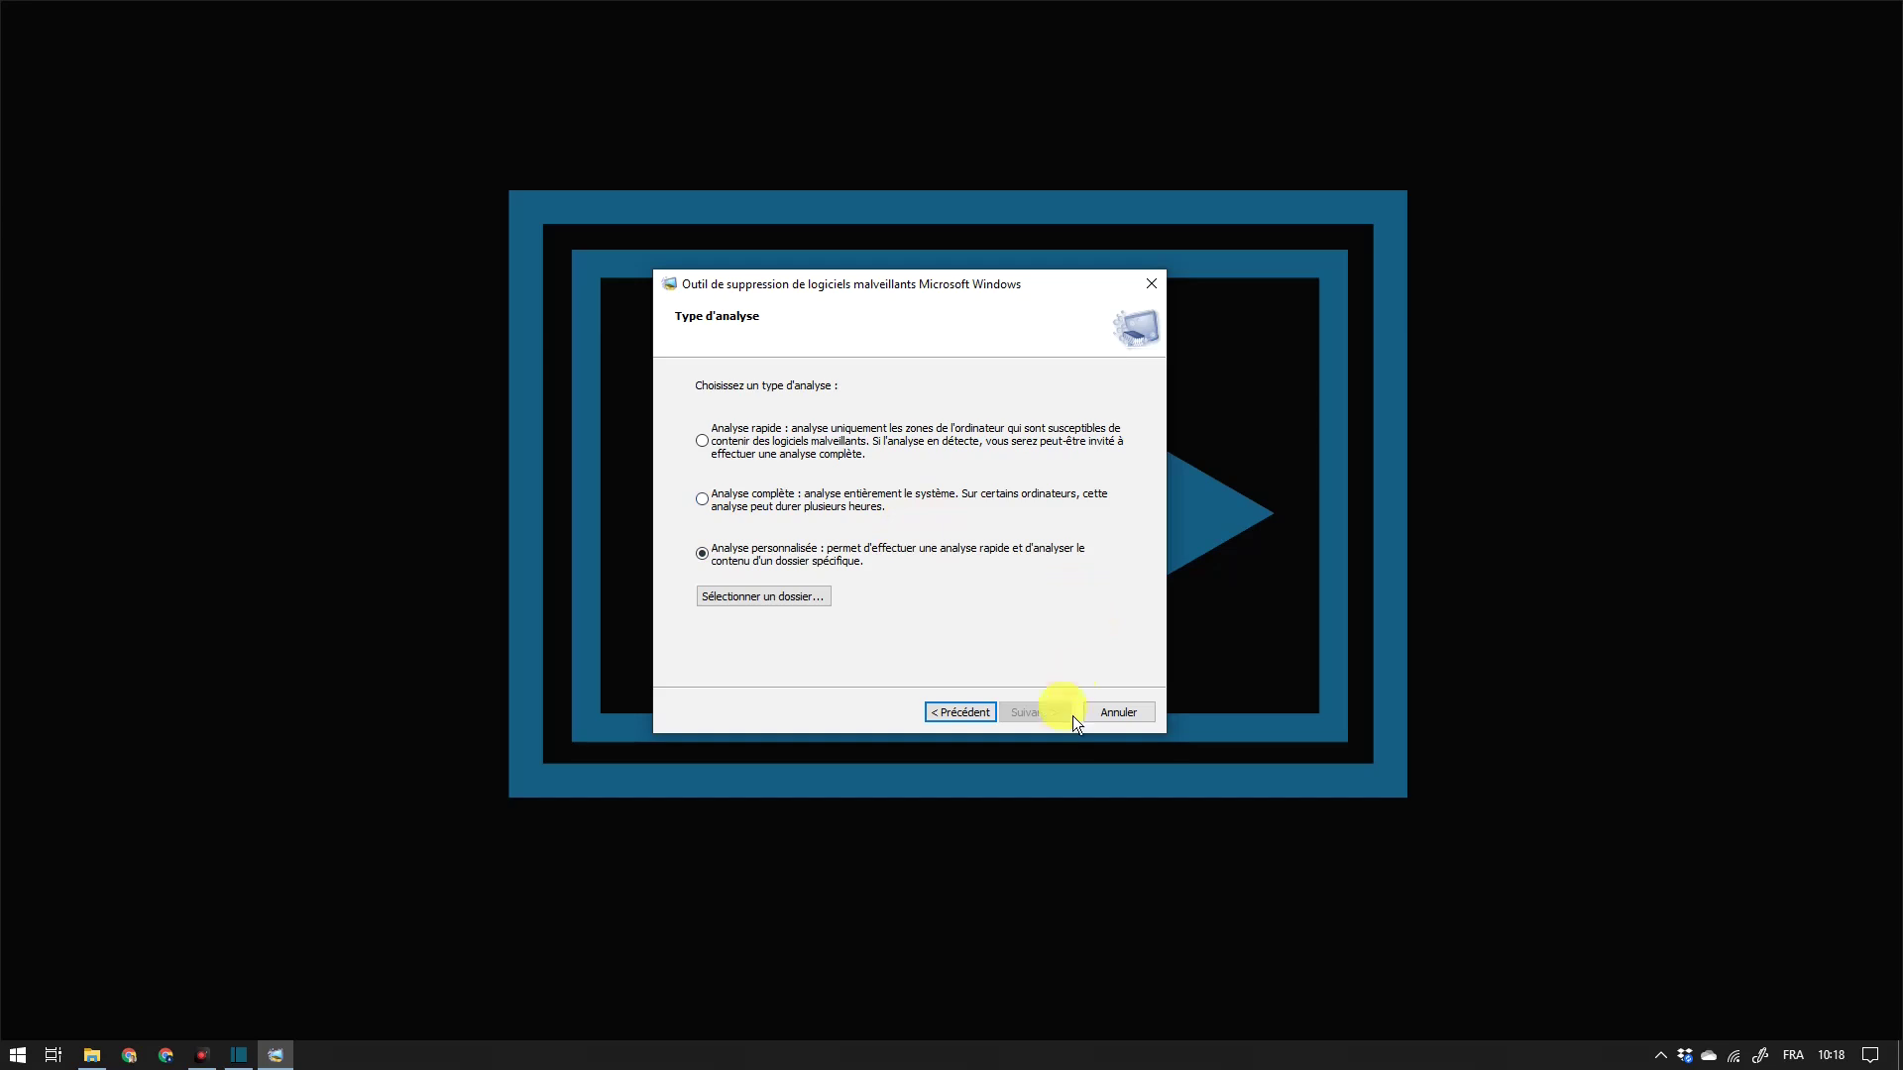
drag(896, 298, 931, 354)
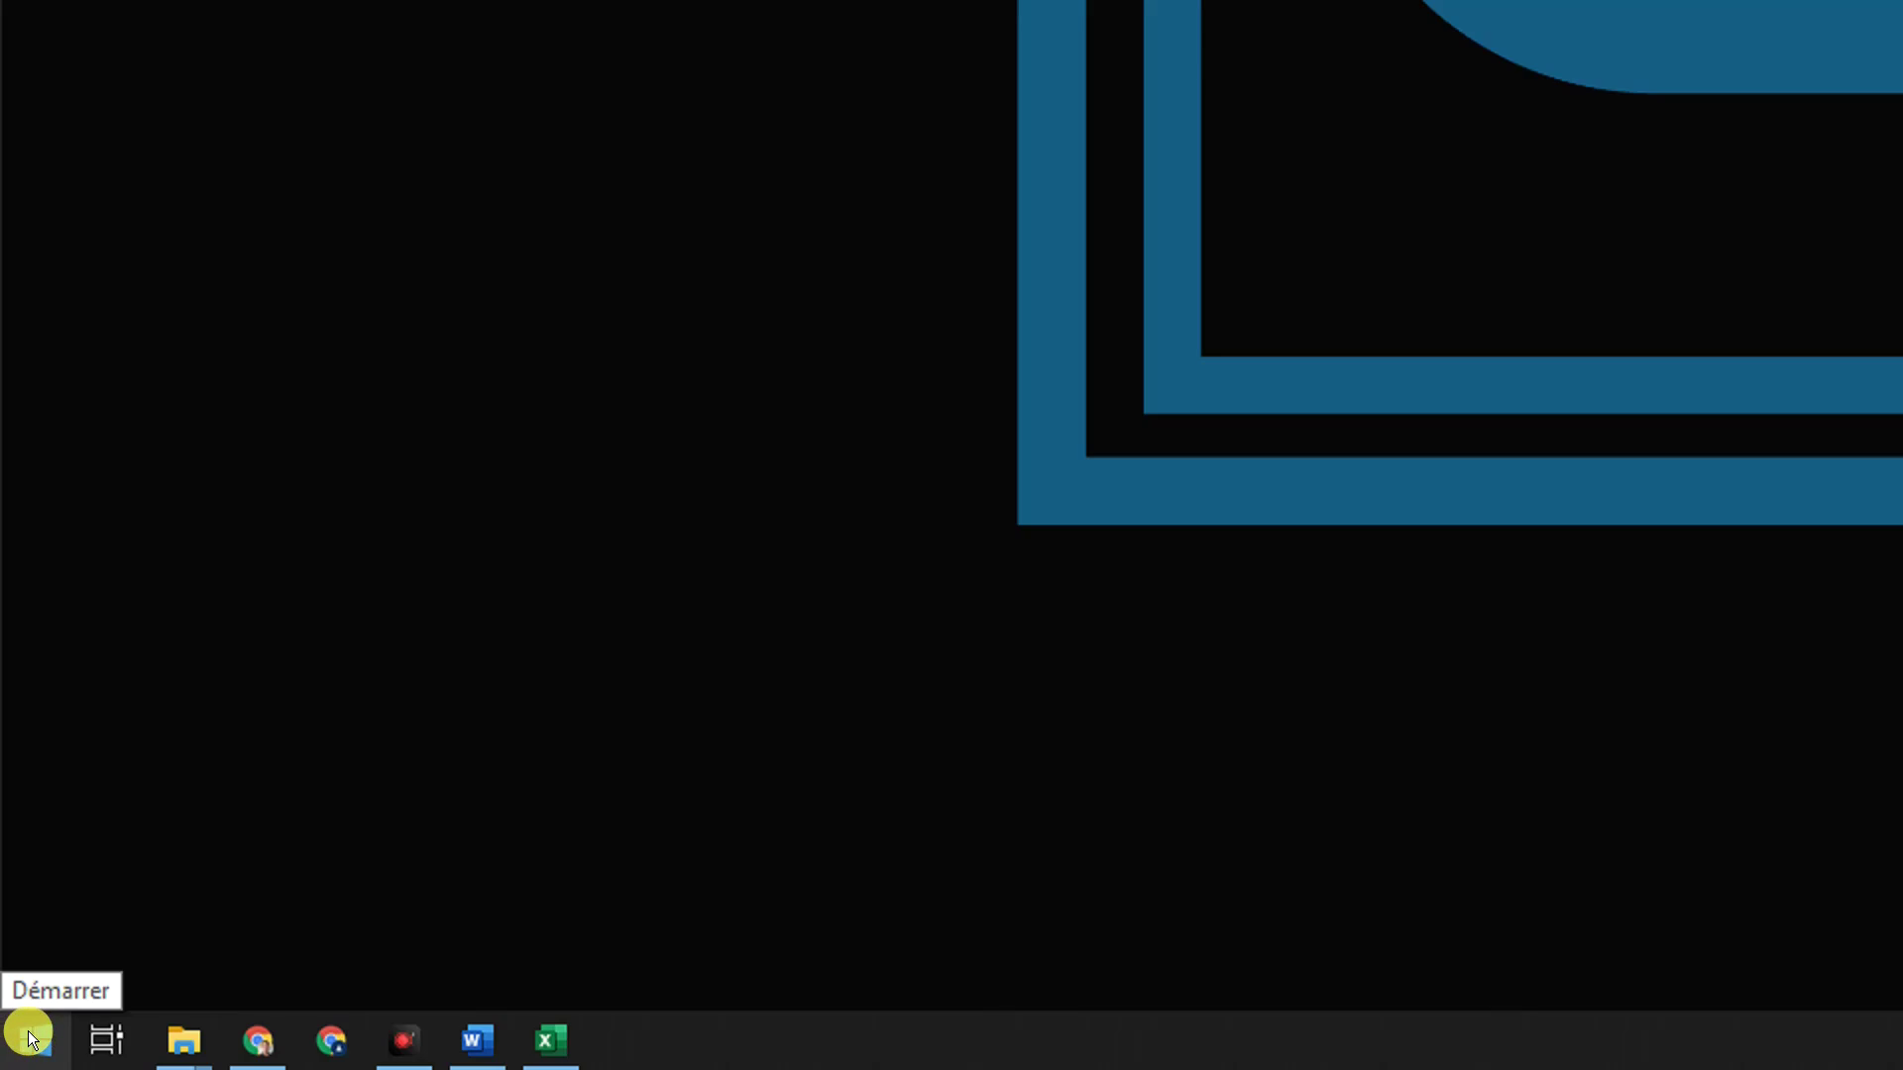
Step: Search Windows for "panneau" and open Panneau de configuration
right_click(32, 1039)
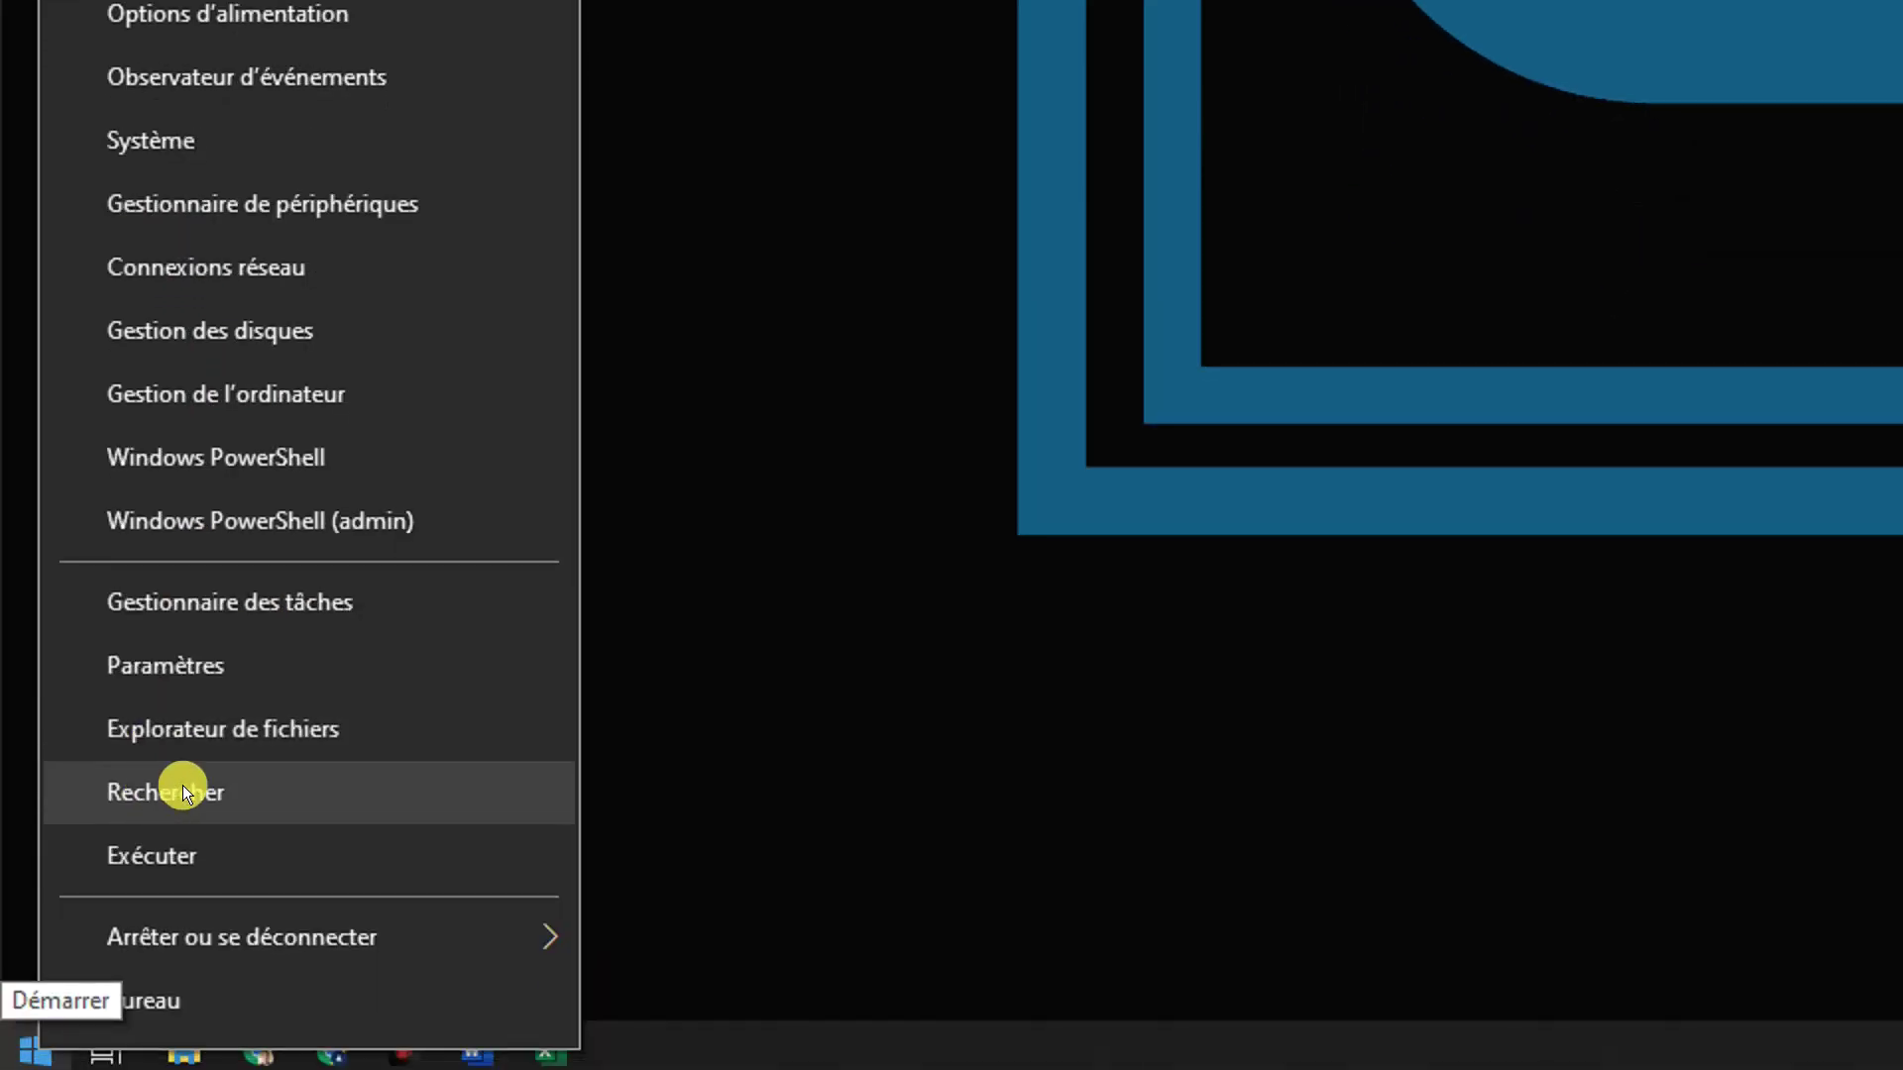
click(204, 794)
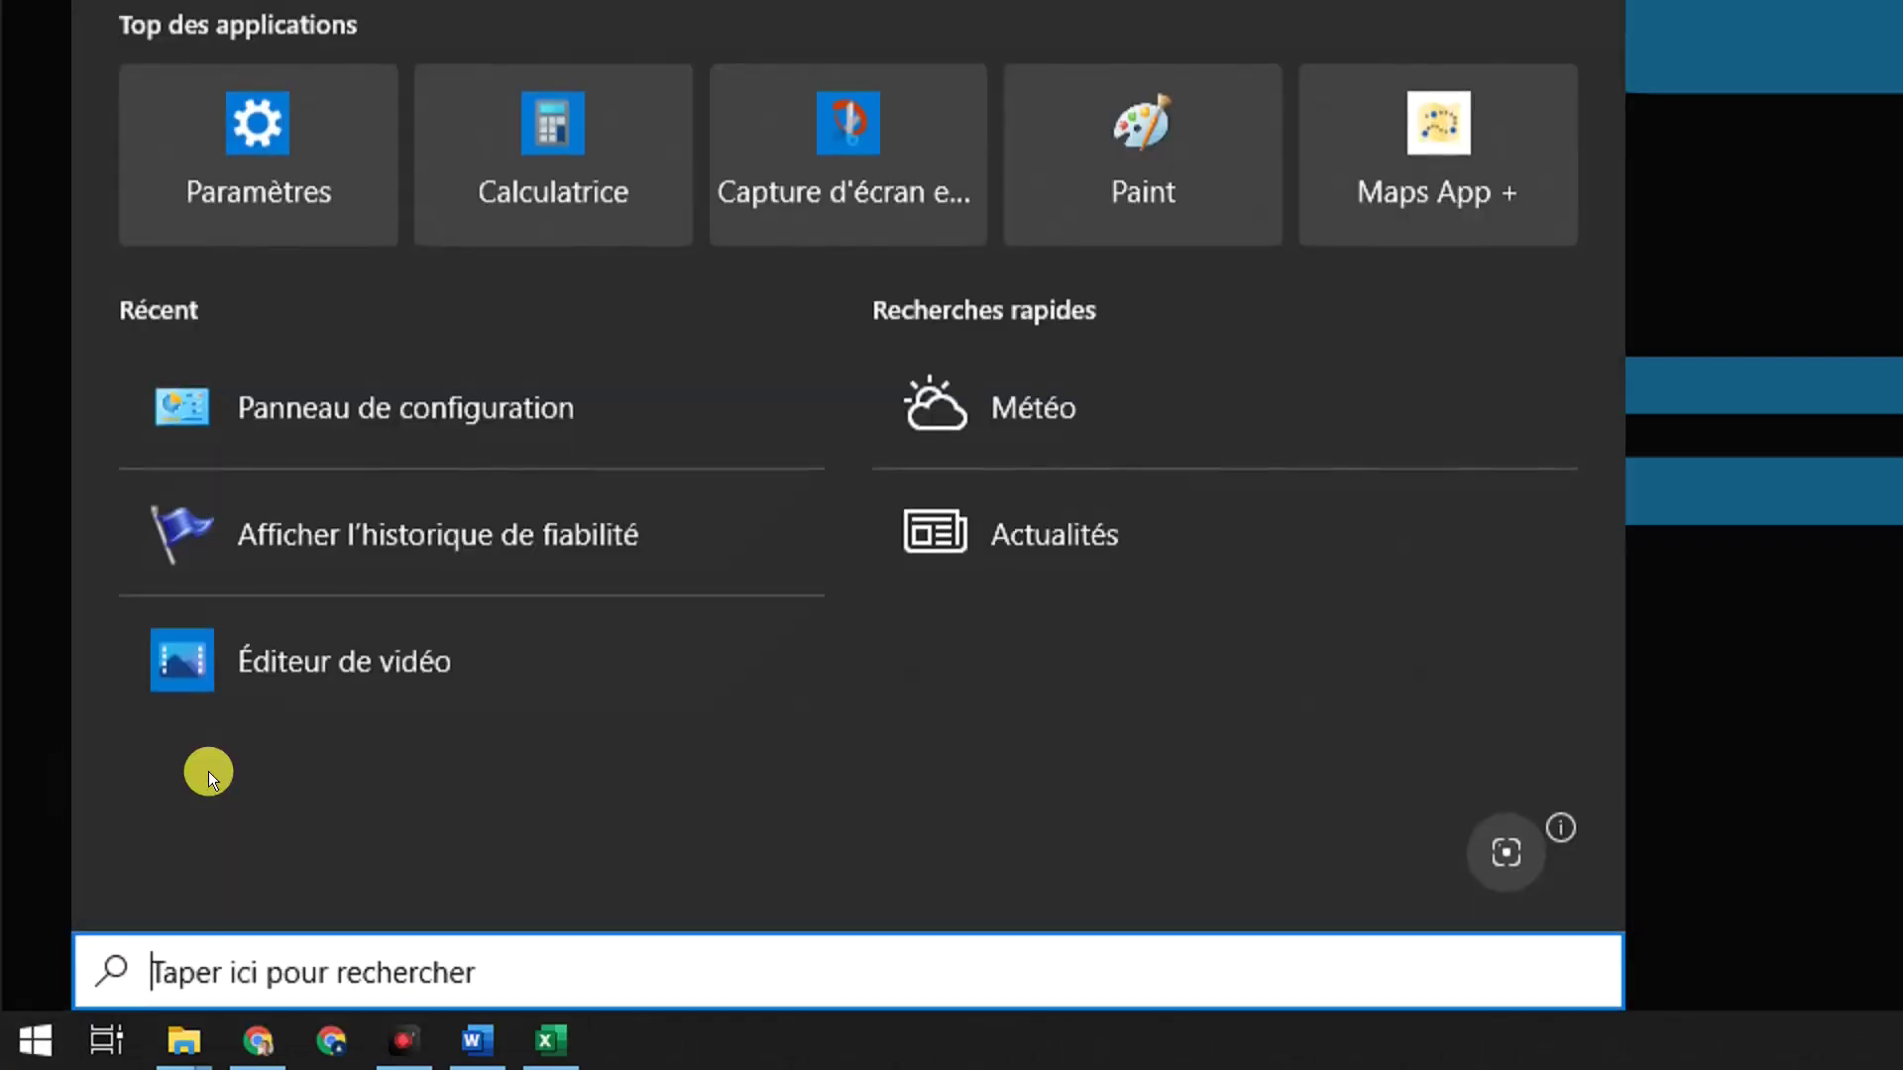
text(pannea)
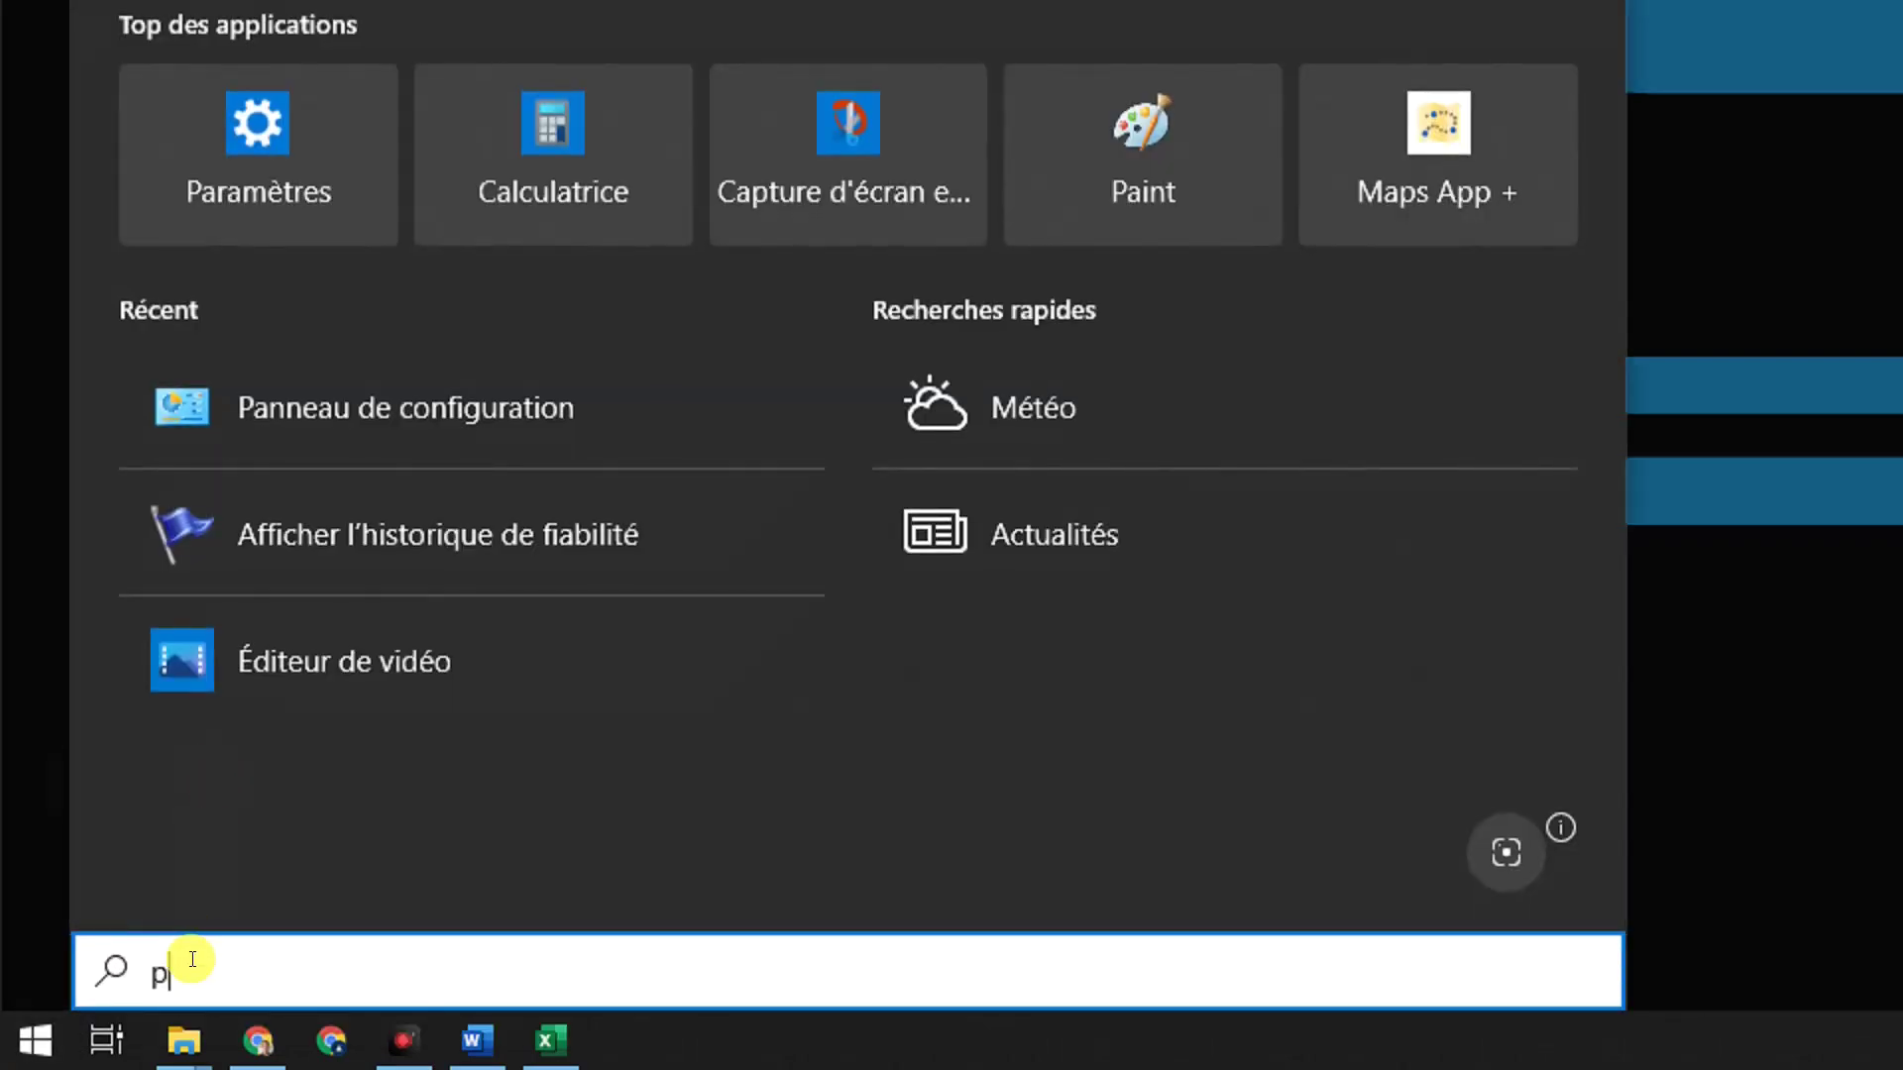
text(u)
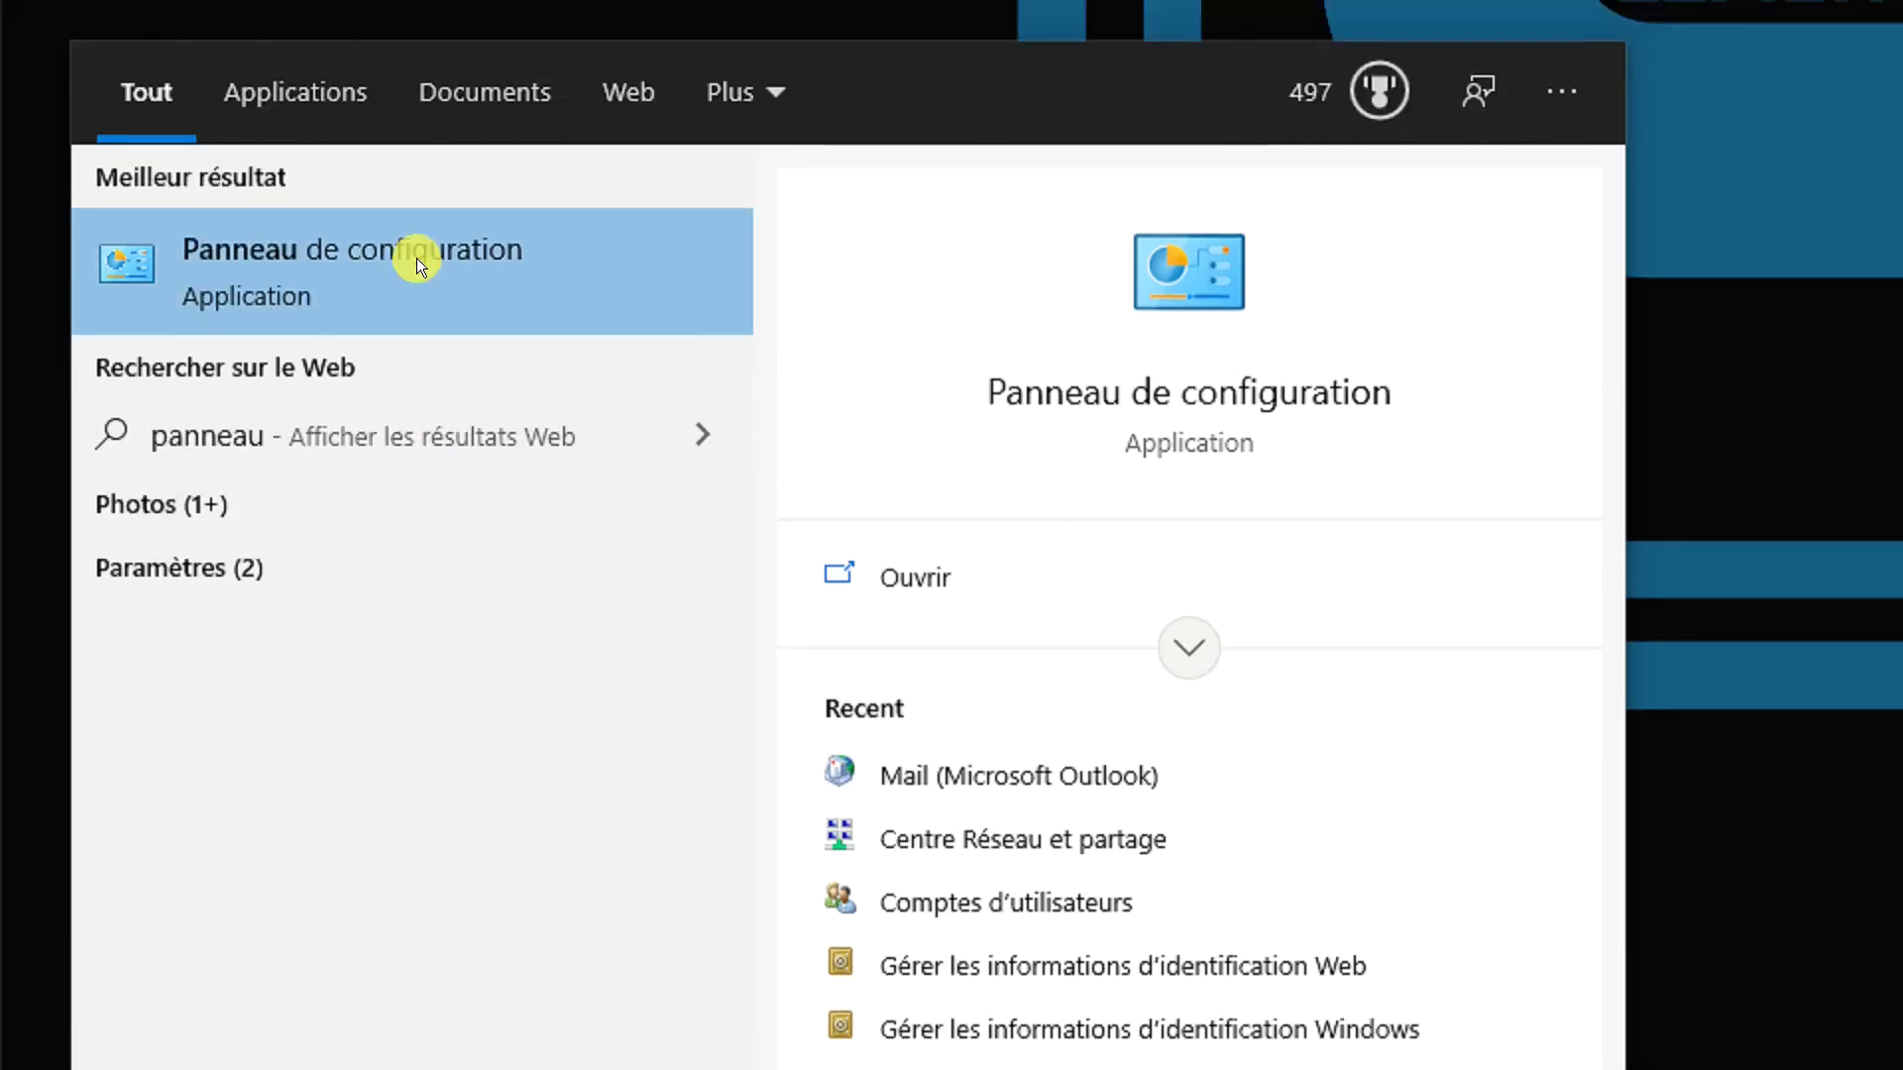
click(416, 260)
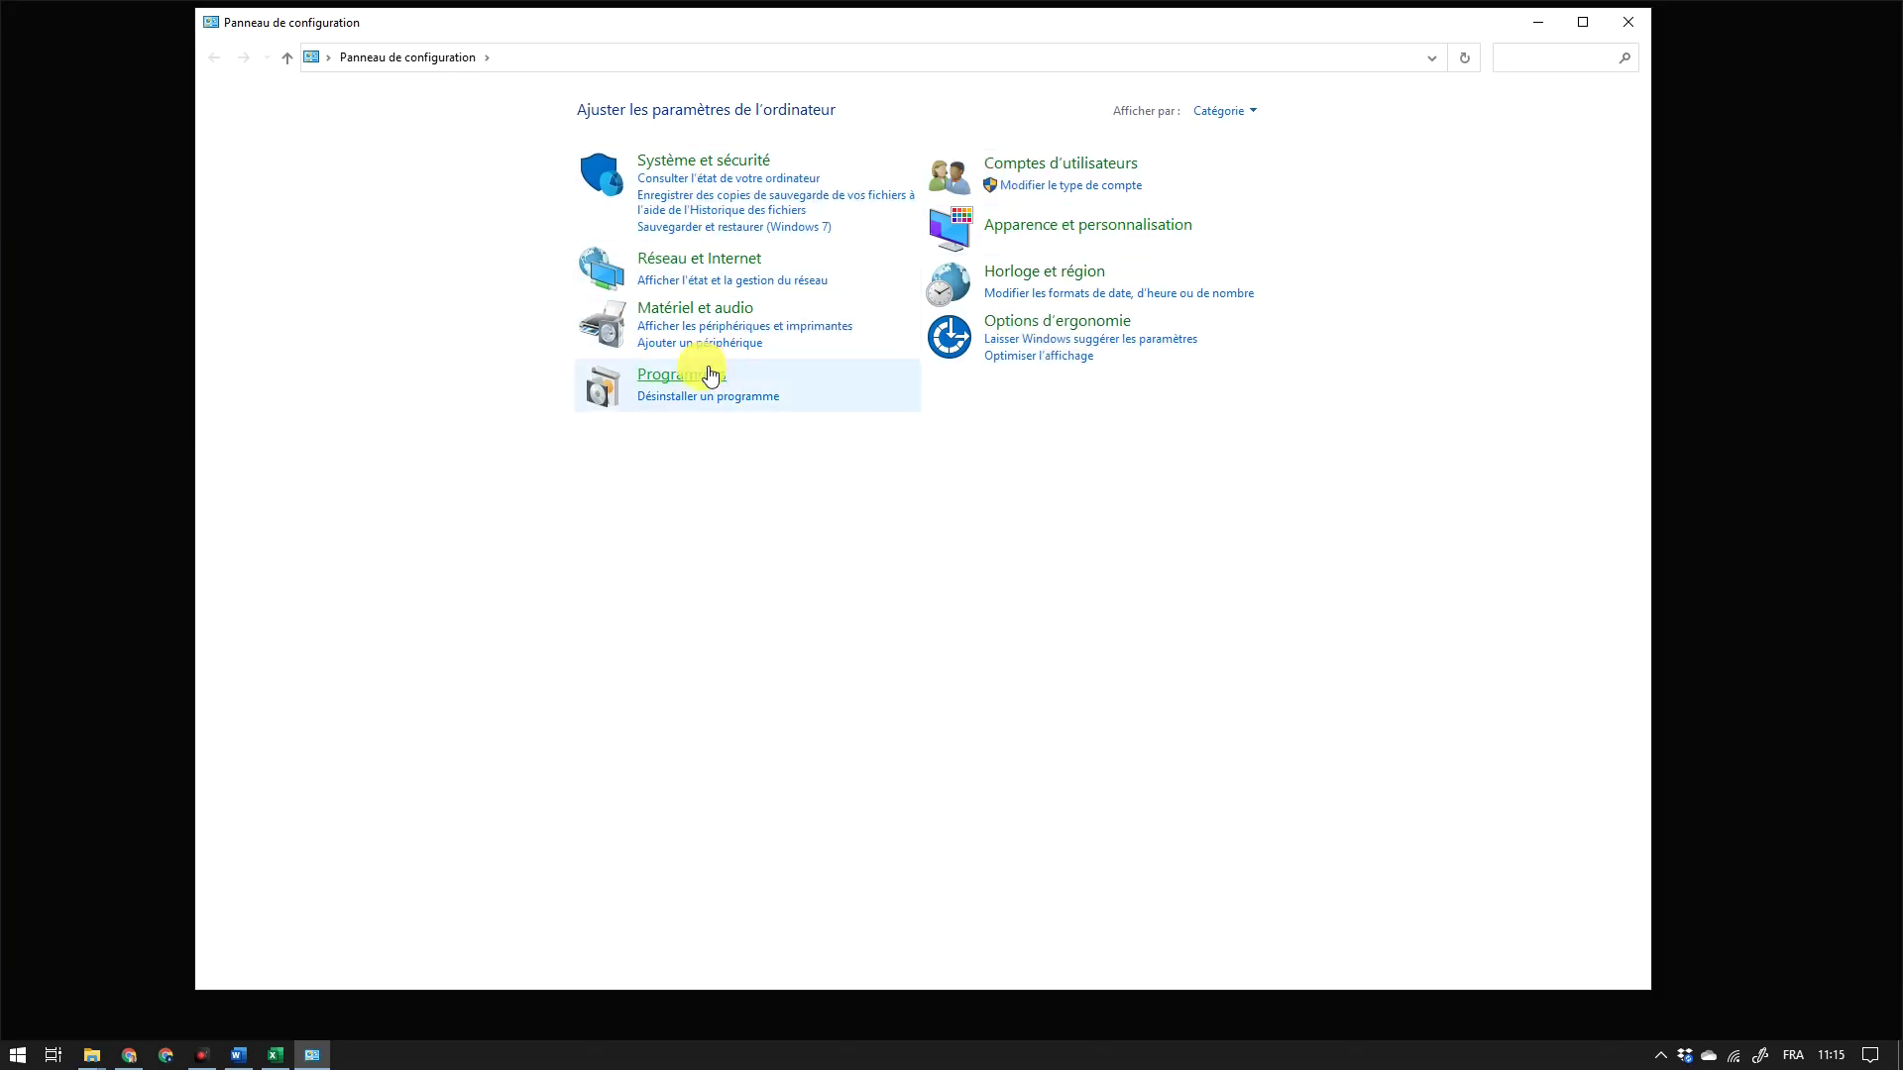
Step: Display the control panel items as Grandes icônes, open Mail (Microsoft Outlook) and move its window toward the screen's centre
click(1265, 121)
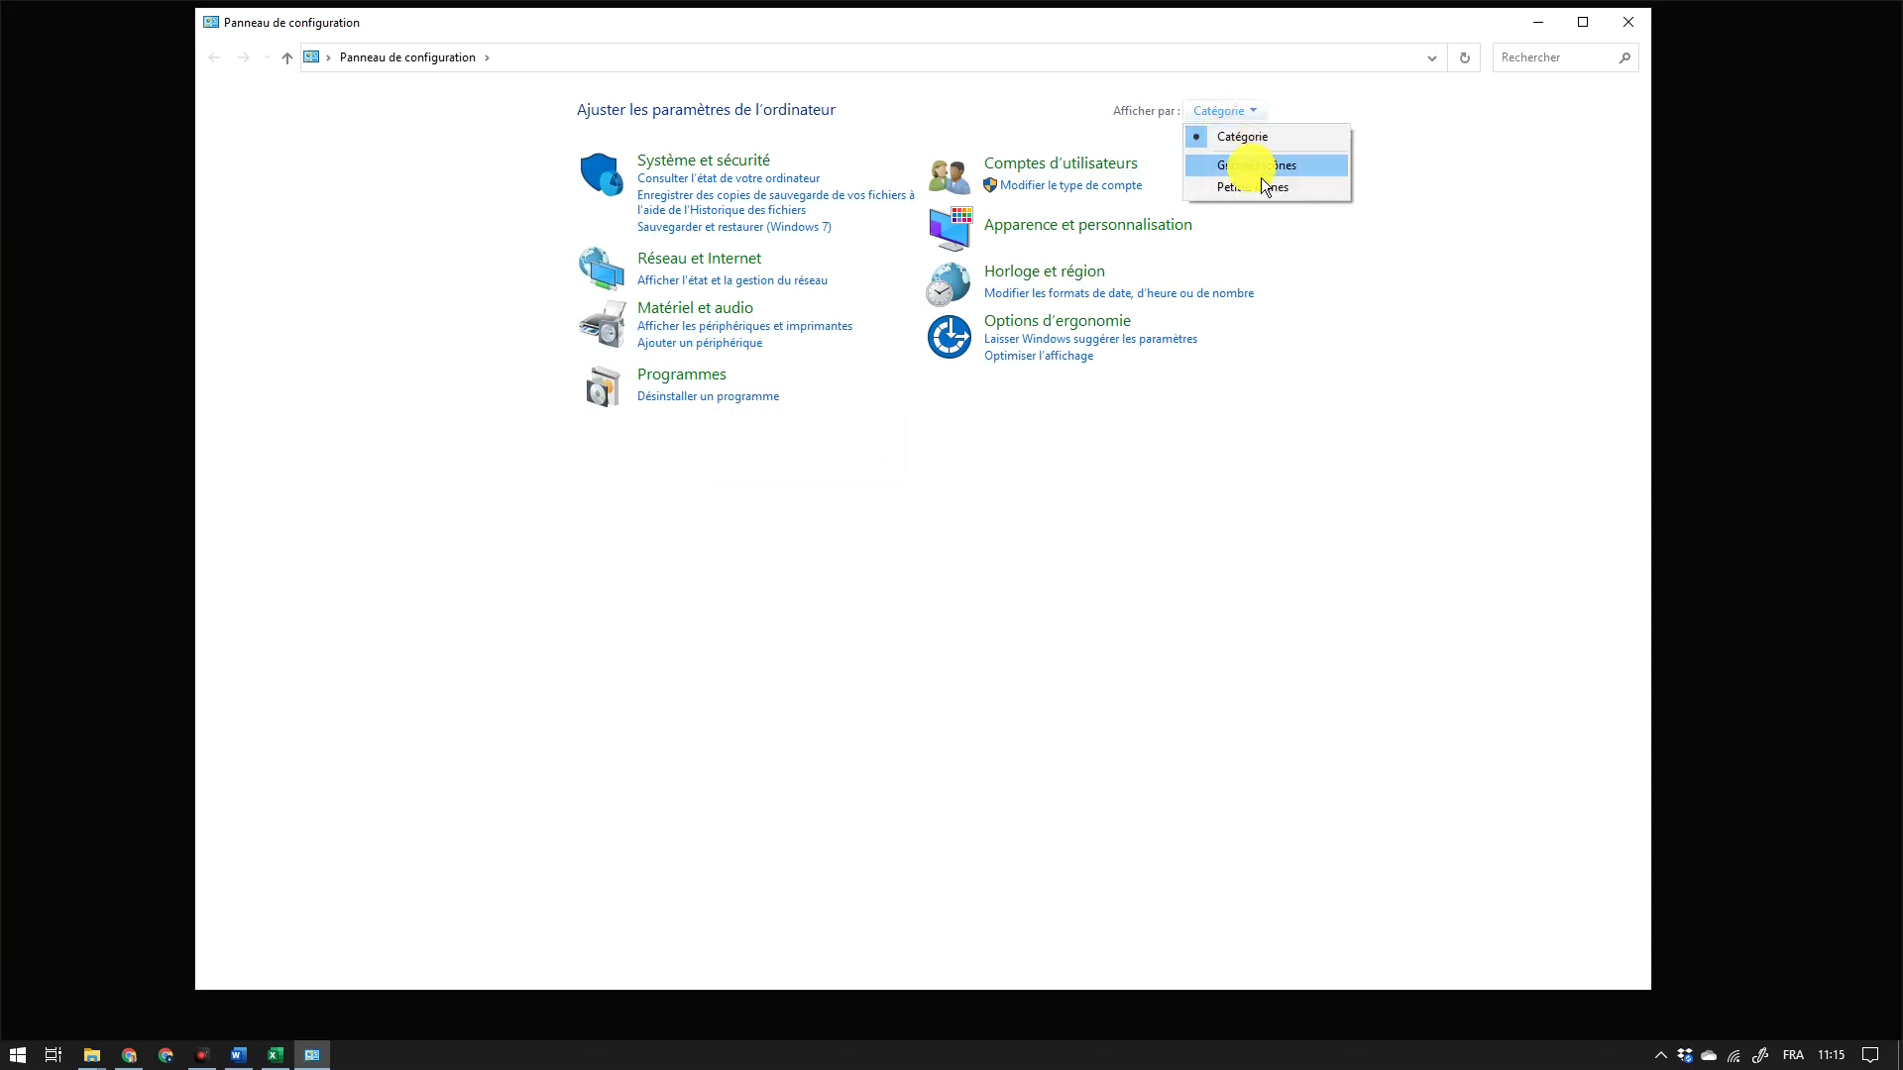
click(1262, 173)
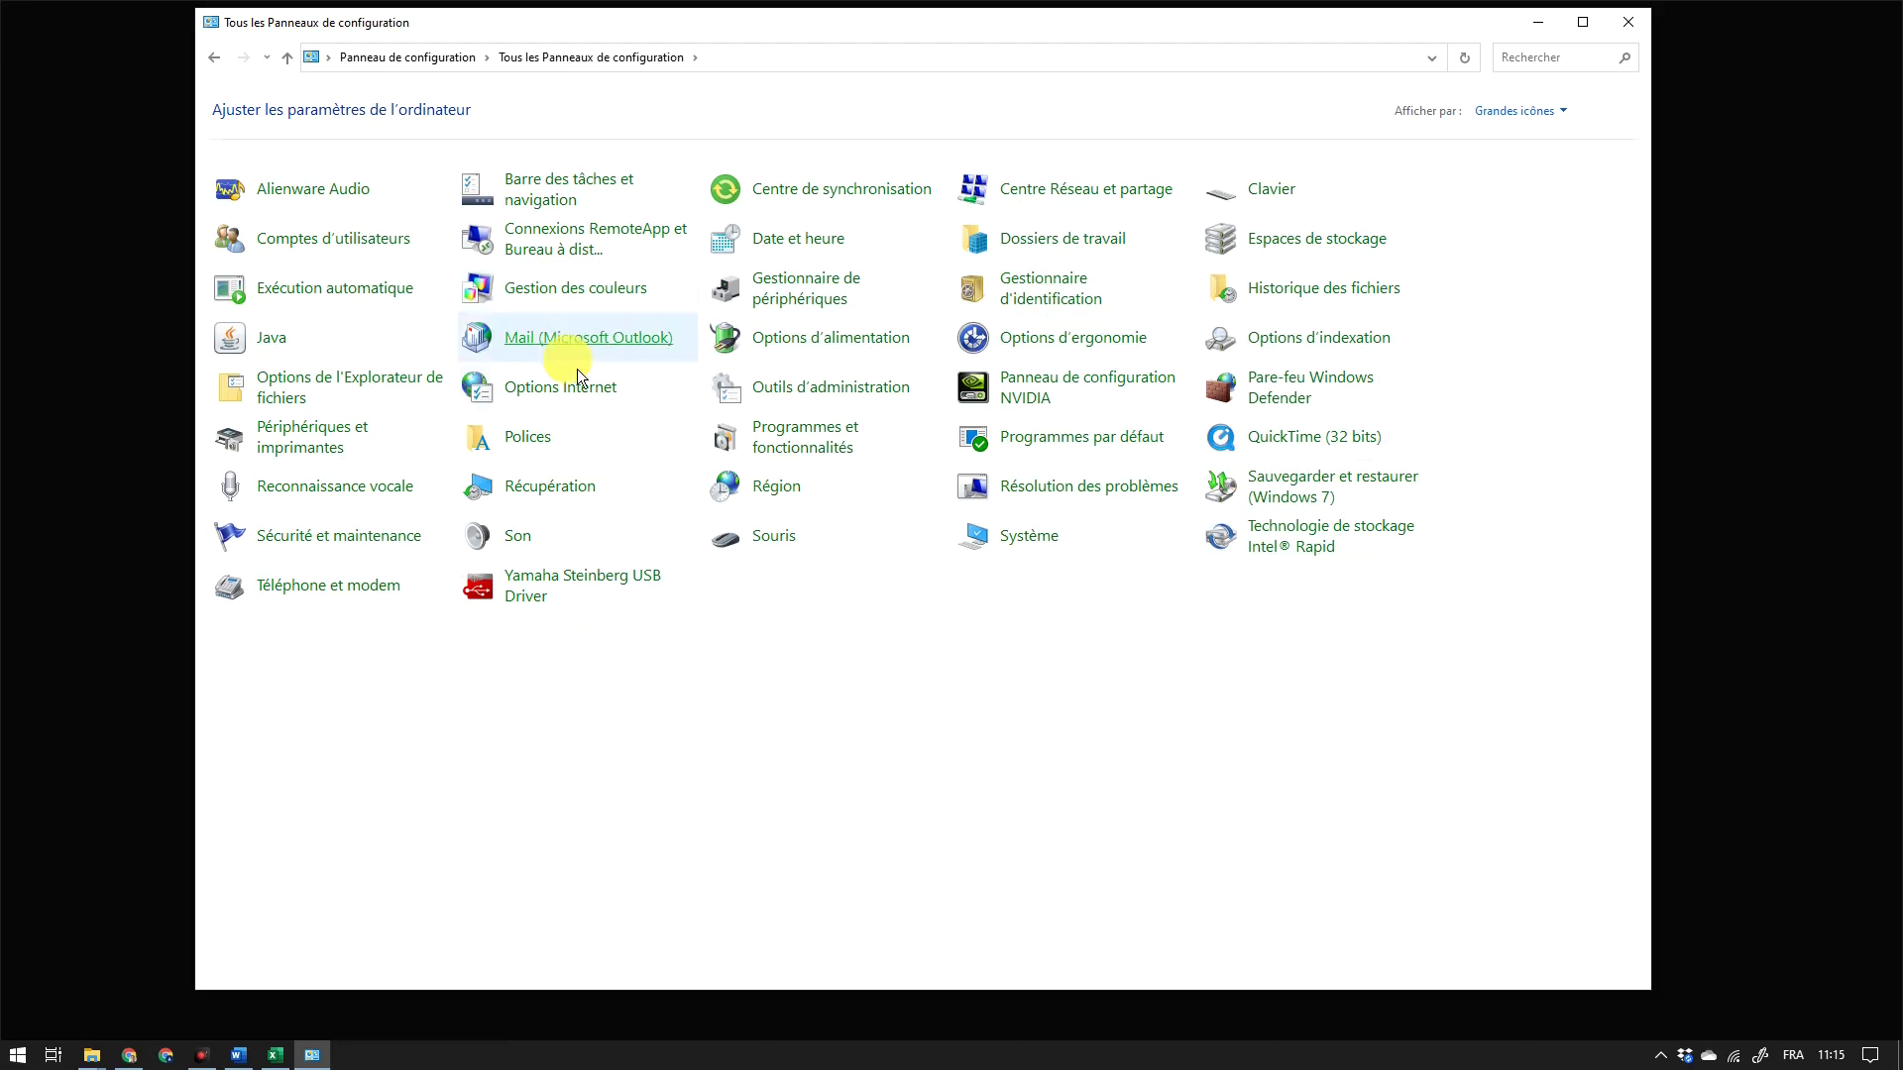
click(532, 343)
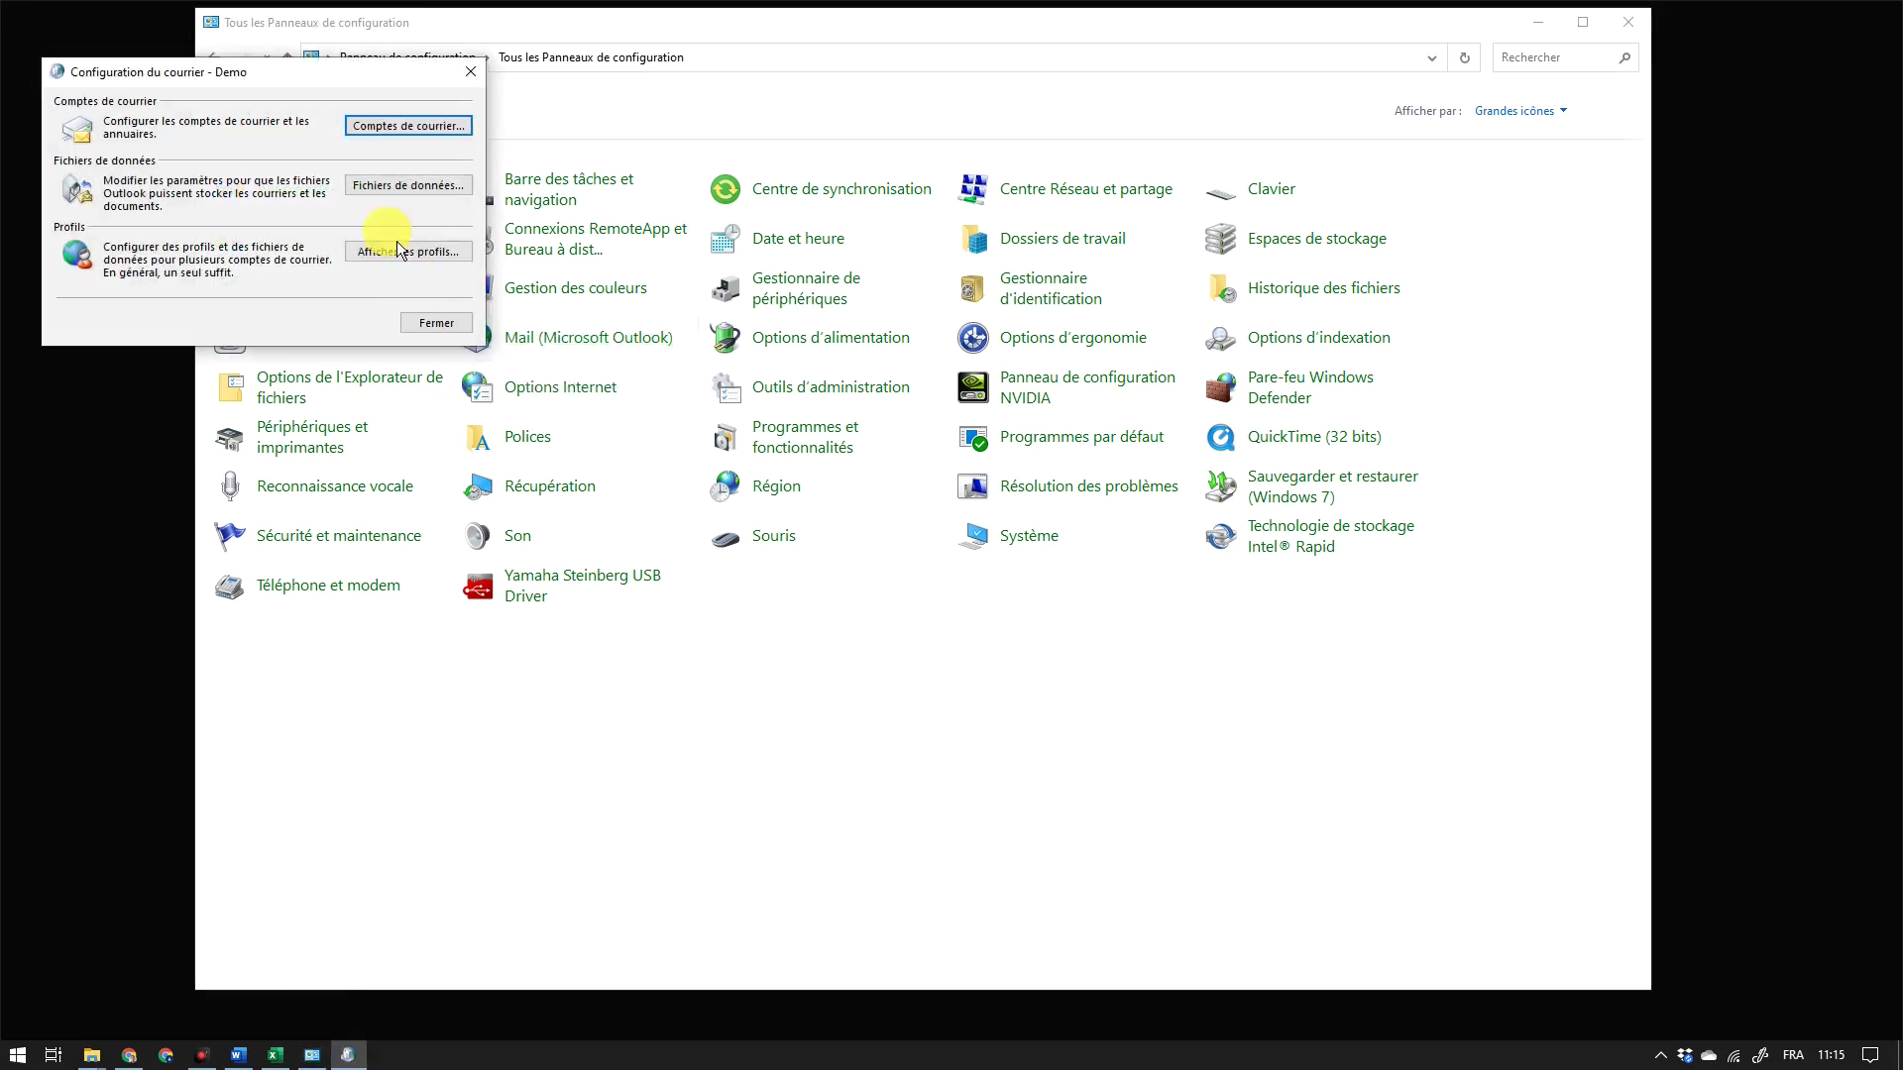
drag(349, 84, 725, 294)
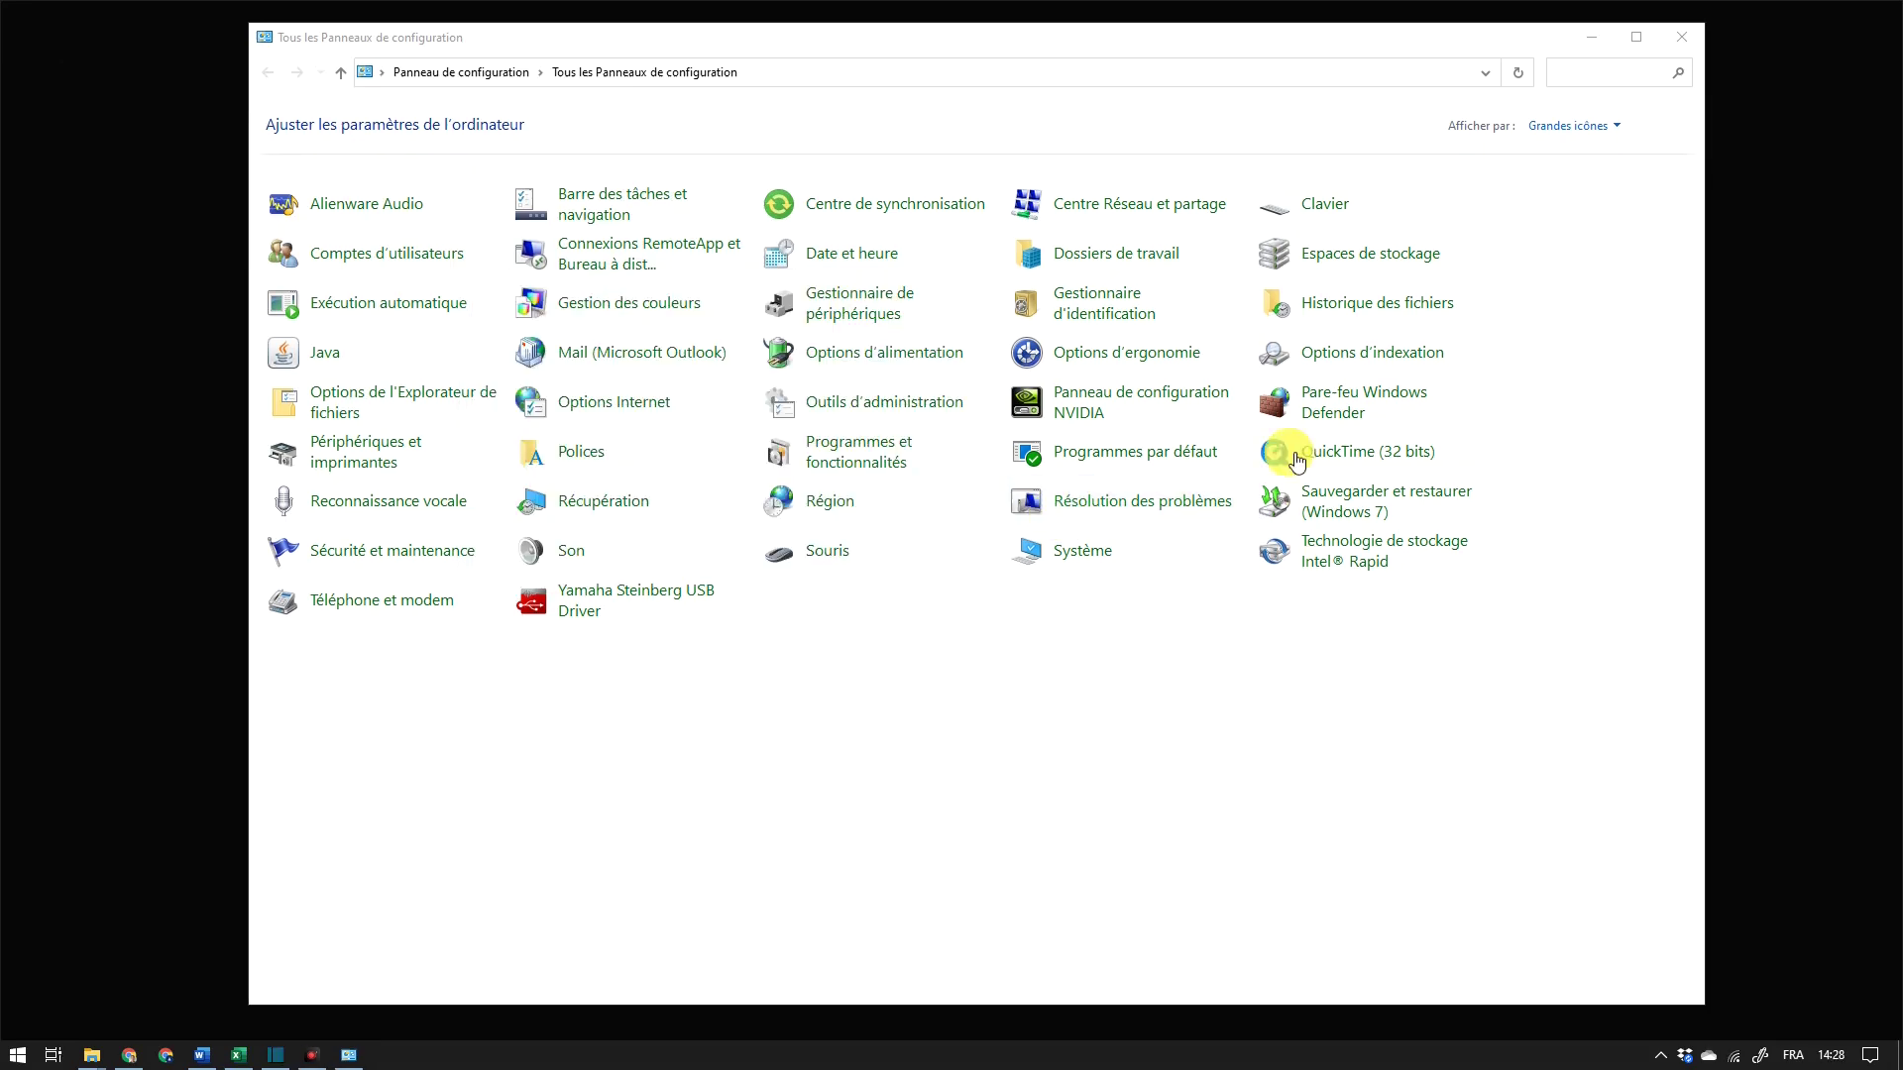
Step: Open the Clavier properties, move the window clear to examine the key repeat and cursor blink settings, and close it
click(1333, 216)
drag(523, 239, 682, 226)
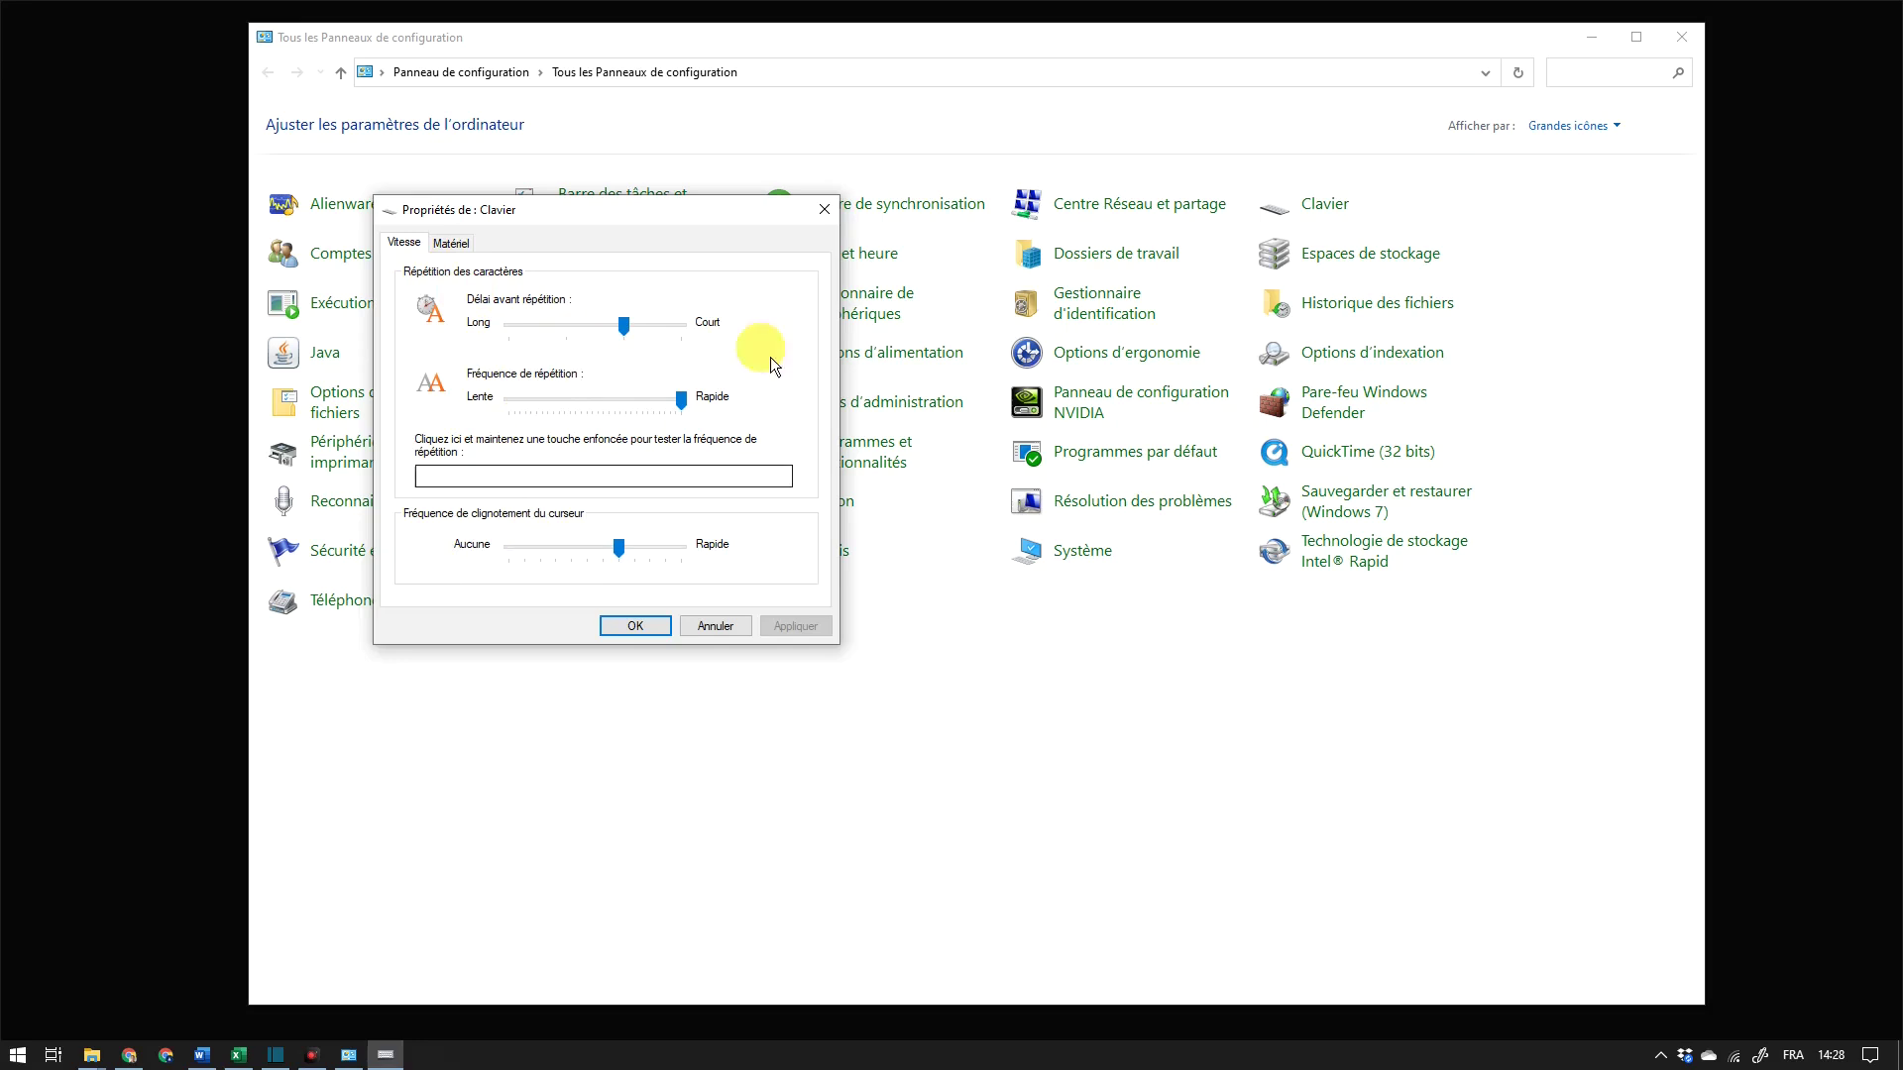
click(833, 220)
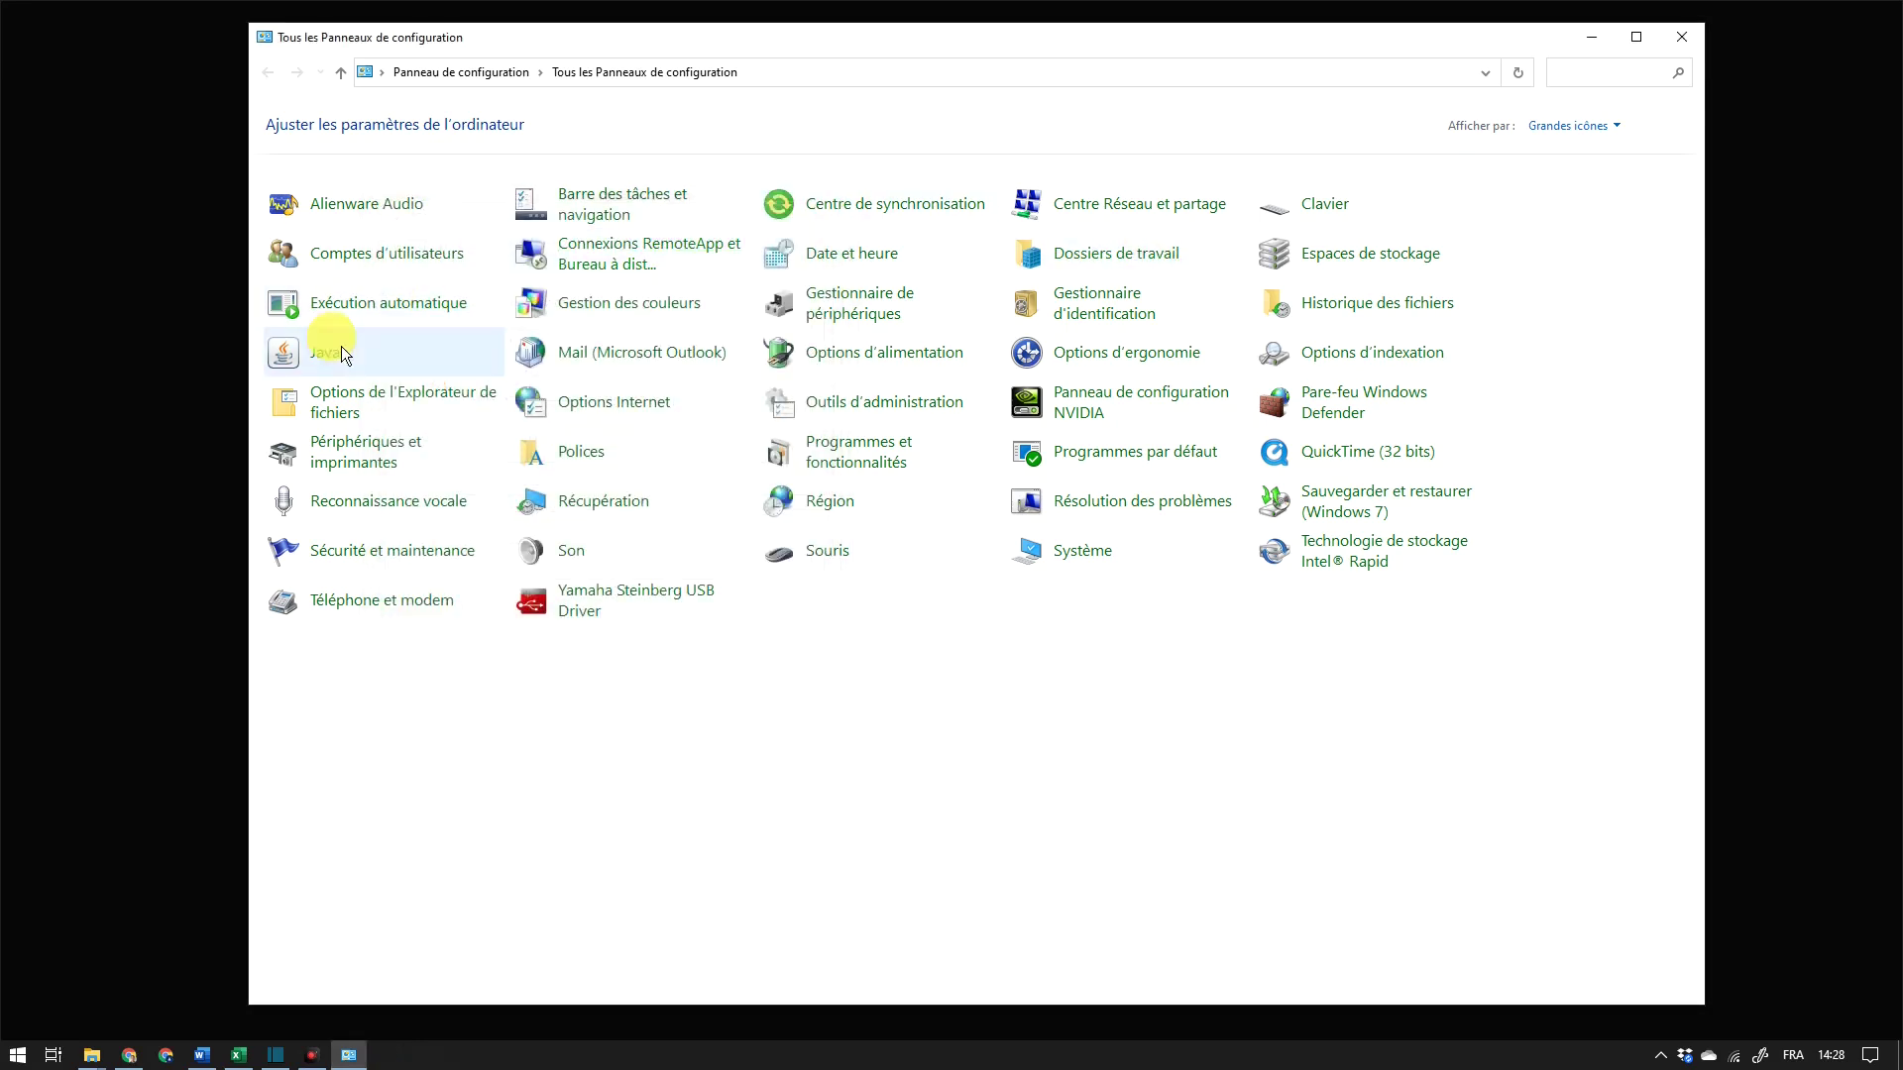
Step: Open the Souris properties, reposition the window to review the button and double-click settings, and close it with the settings as they are
click(823, 553)
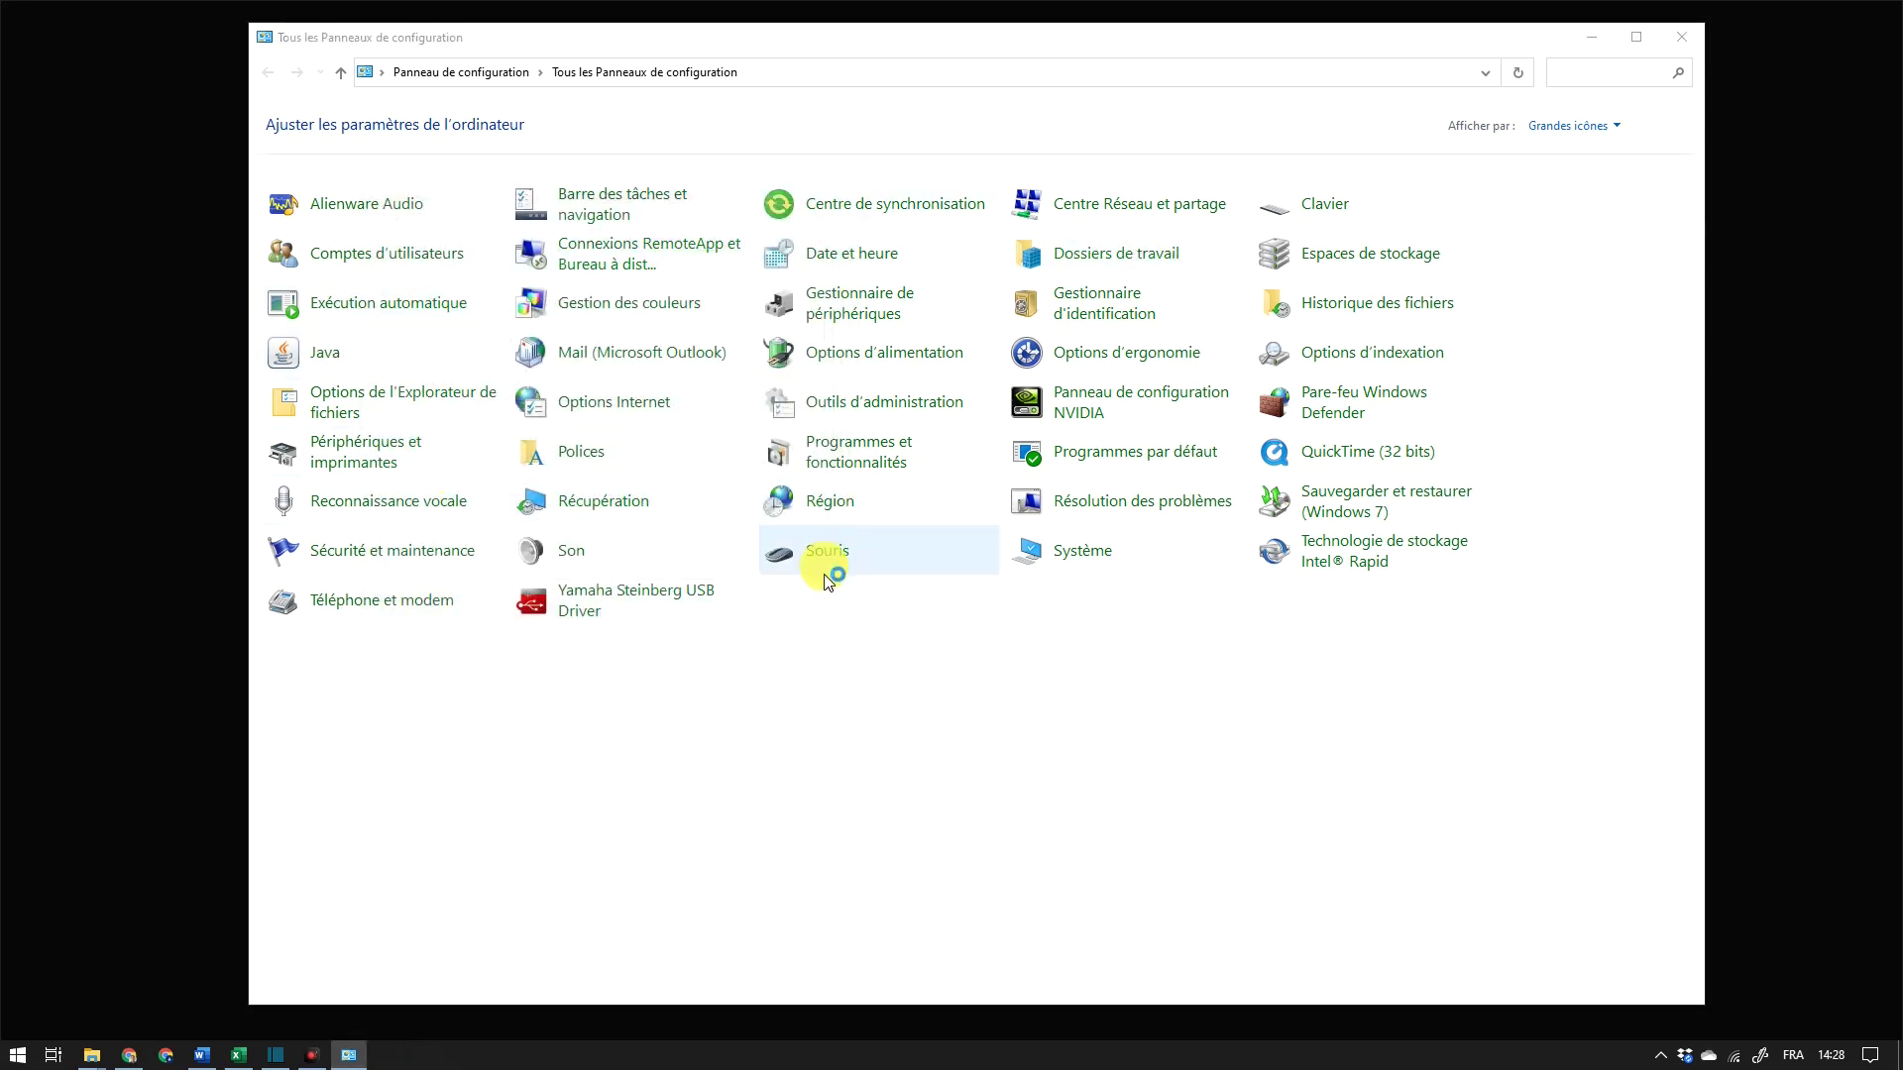
drag(531, 263, 912, 181)
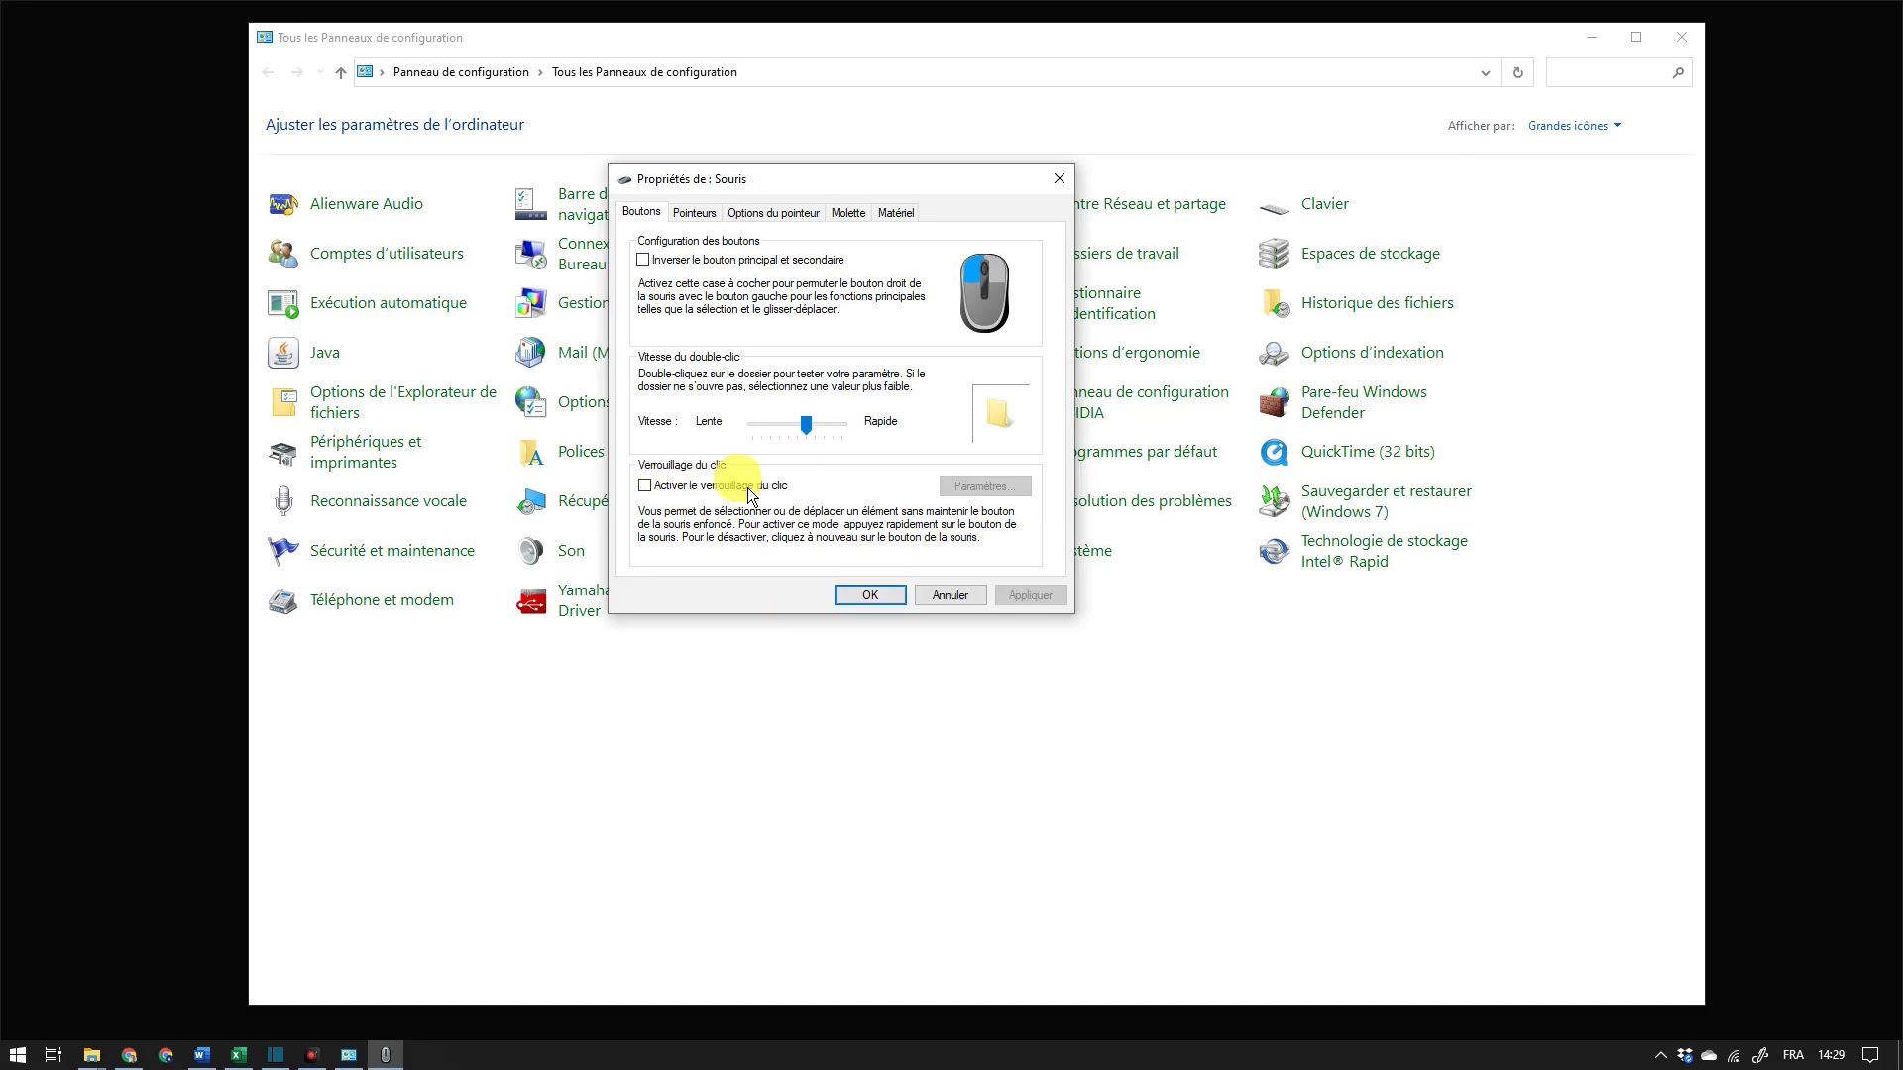
click(895, 604)
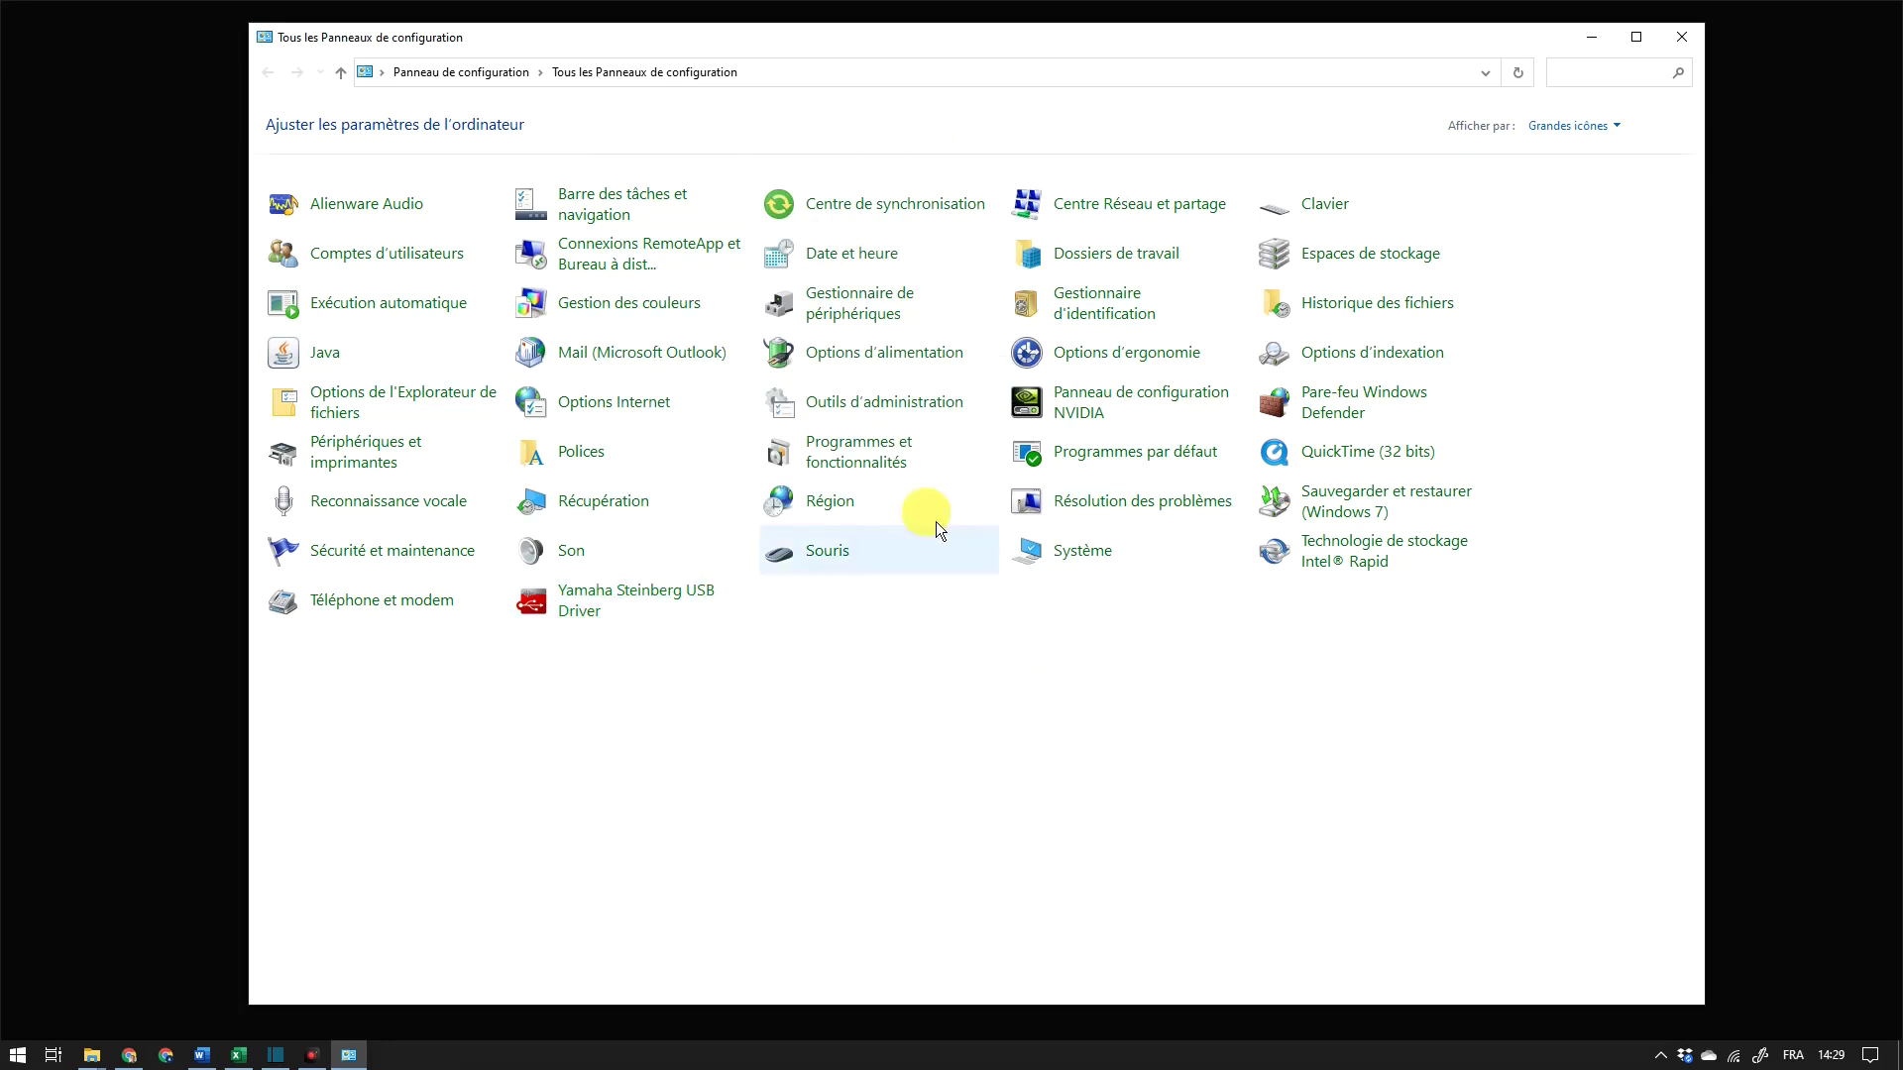
Step: Open Exécution automatique, shift the window slightly and look through the media and device categories from Lecteurs amovibles to Périphériques
click(430, 313)
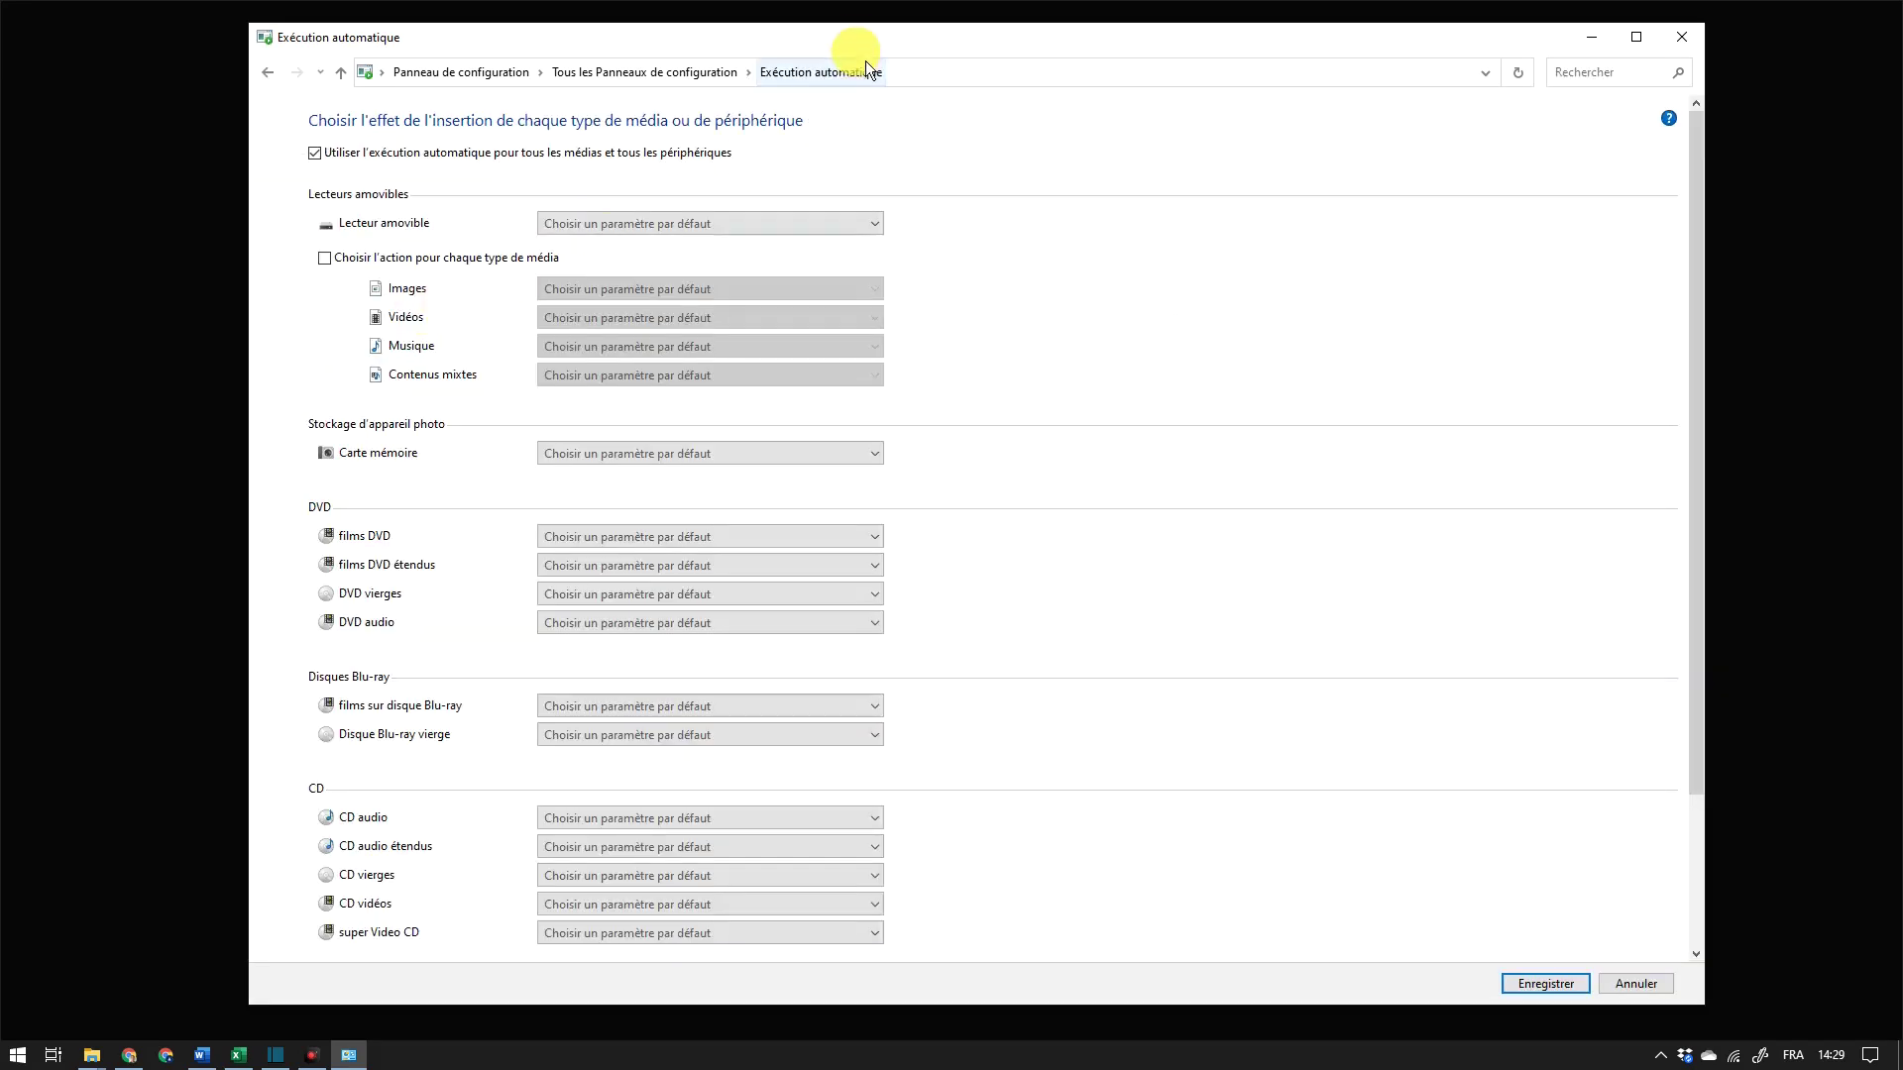
drag(855, 42, 894, 33)
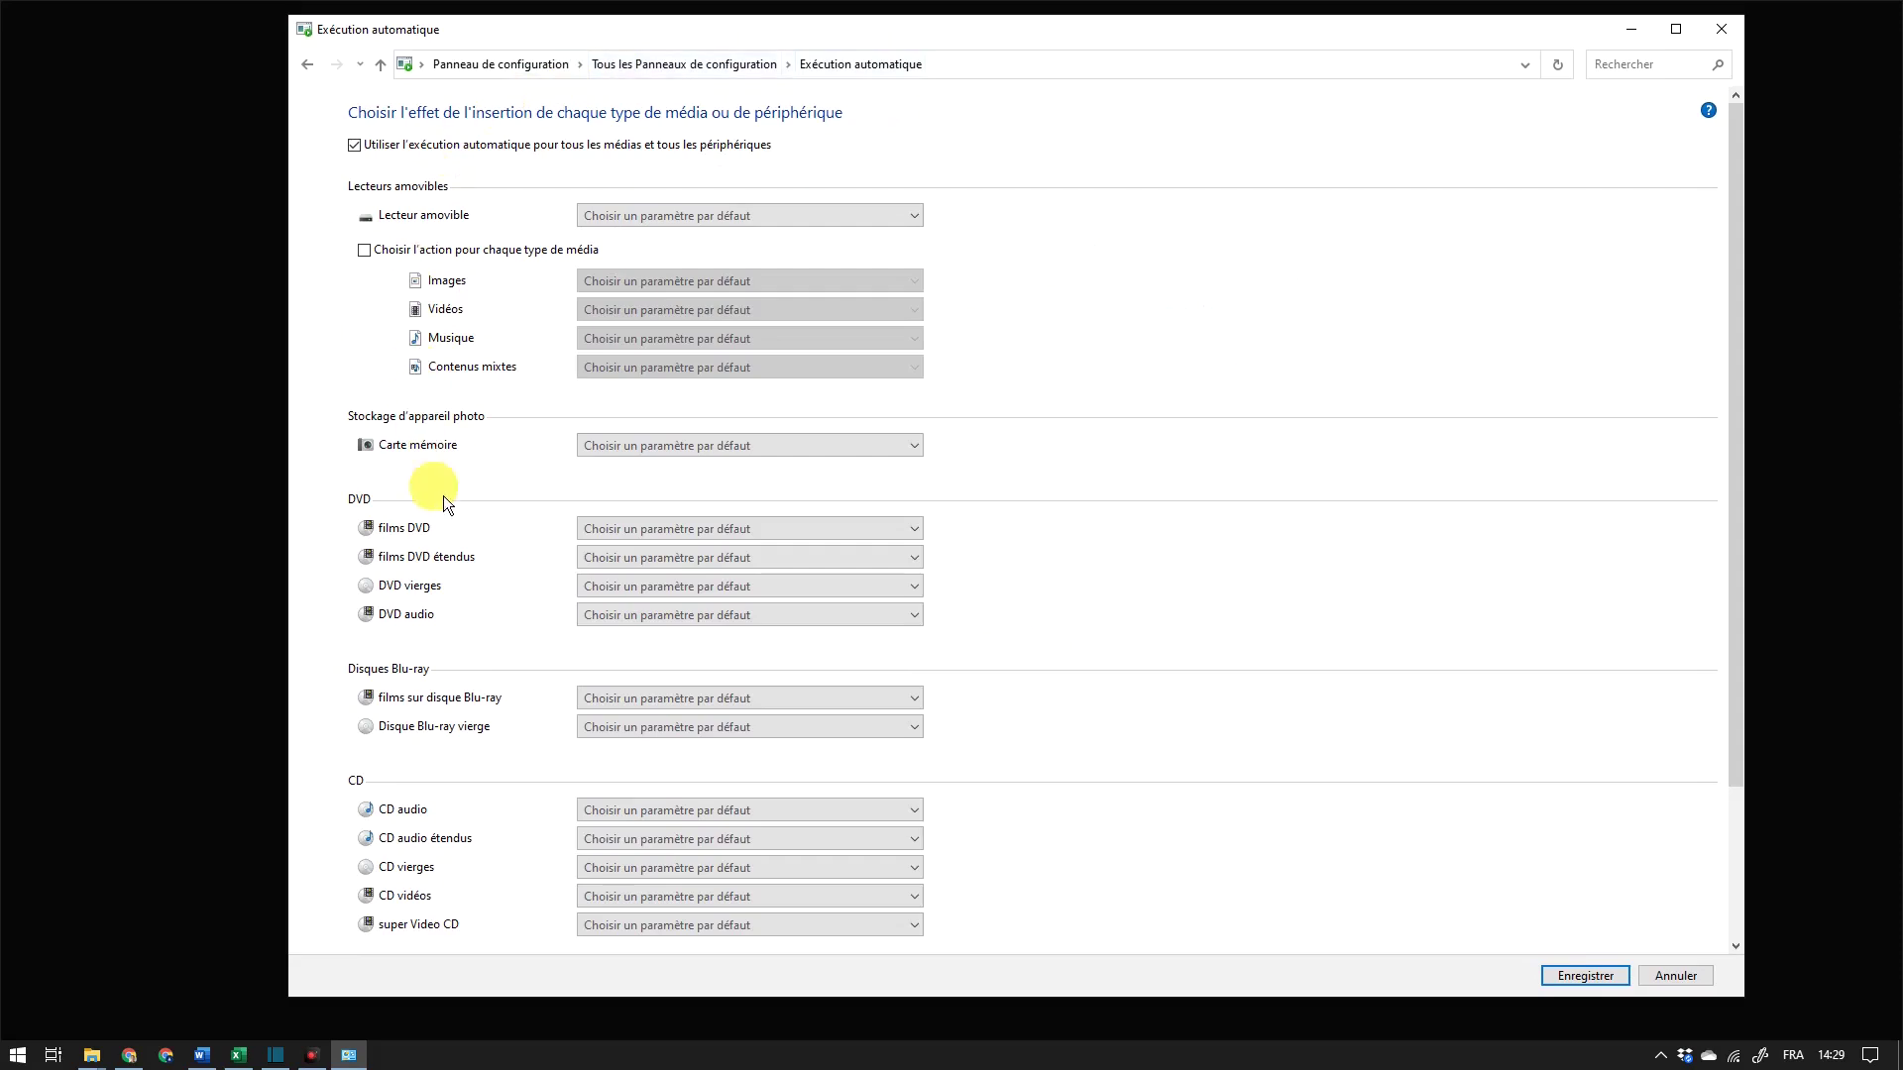
scroll(475, 694, down, 4)
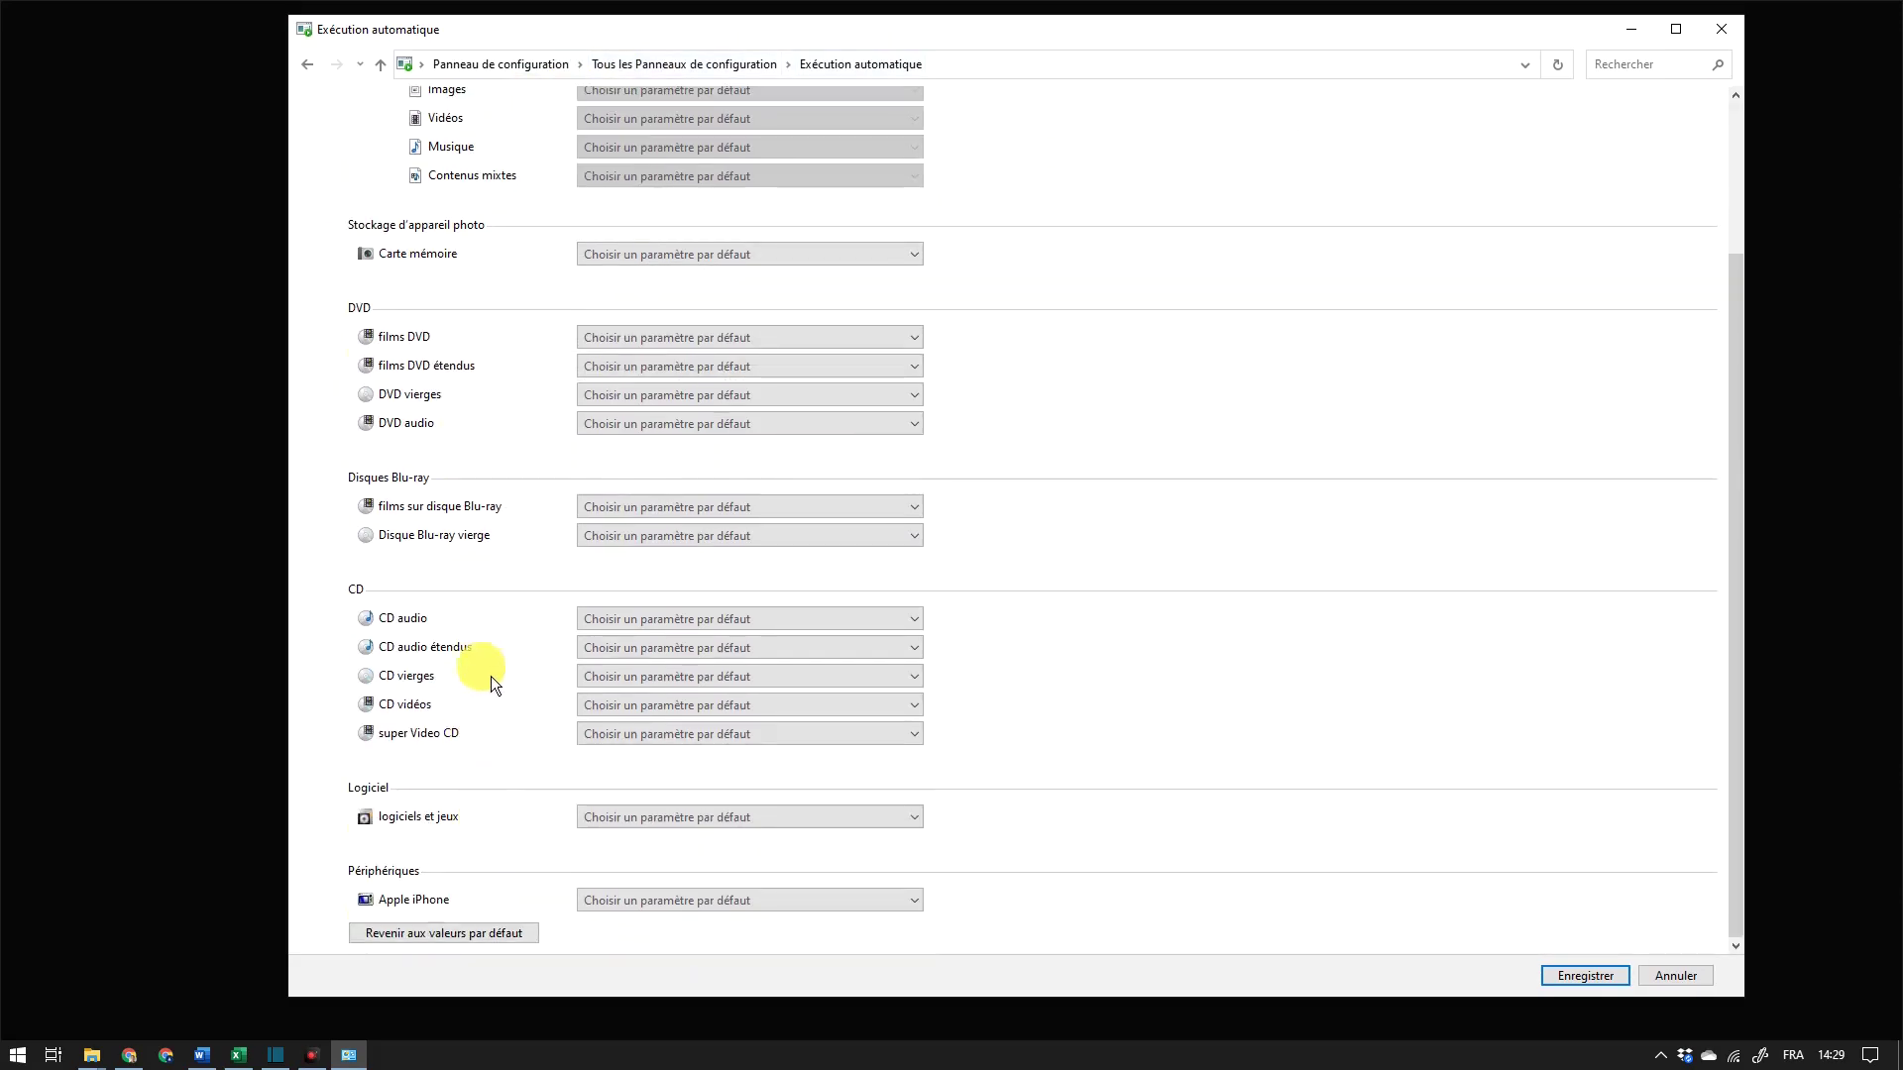
scroll(490, 676, up, 4)
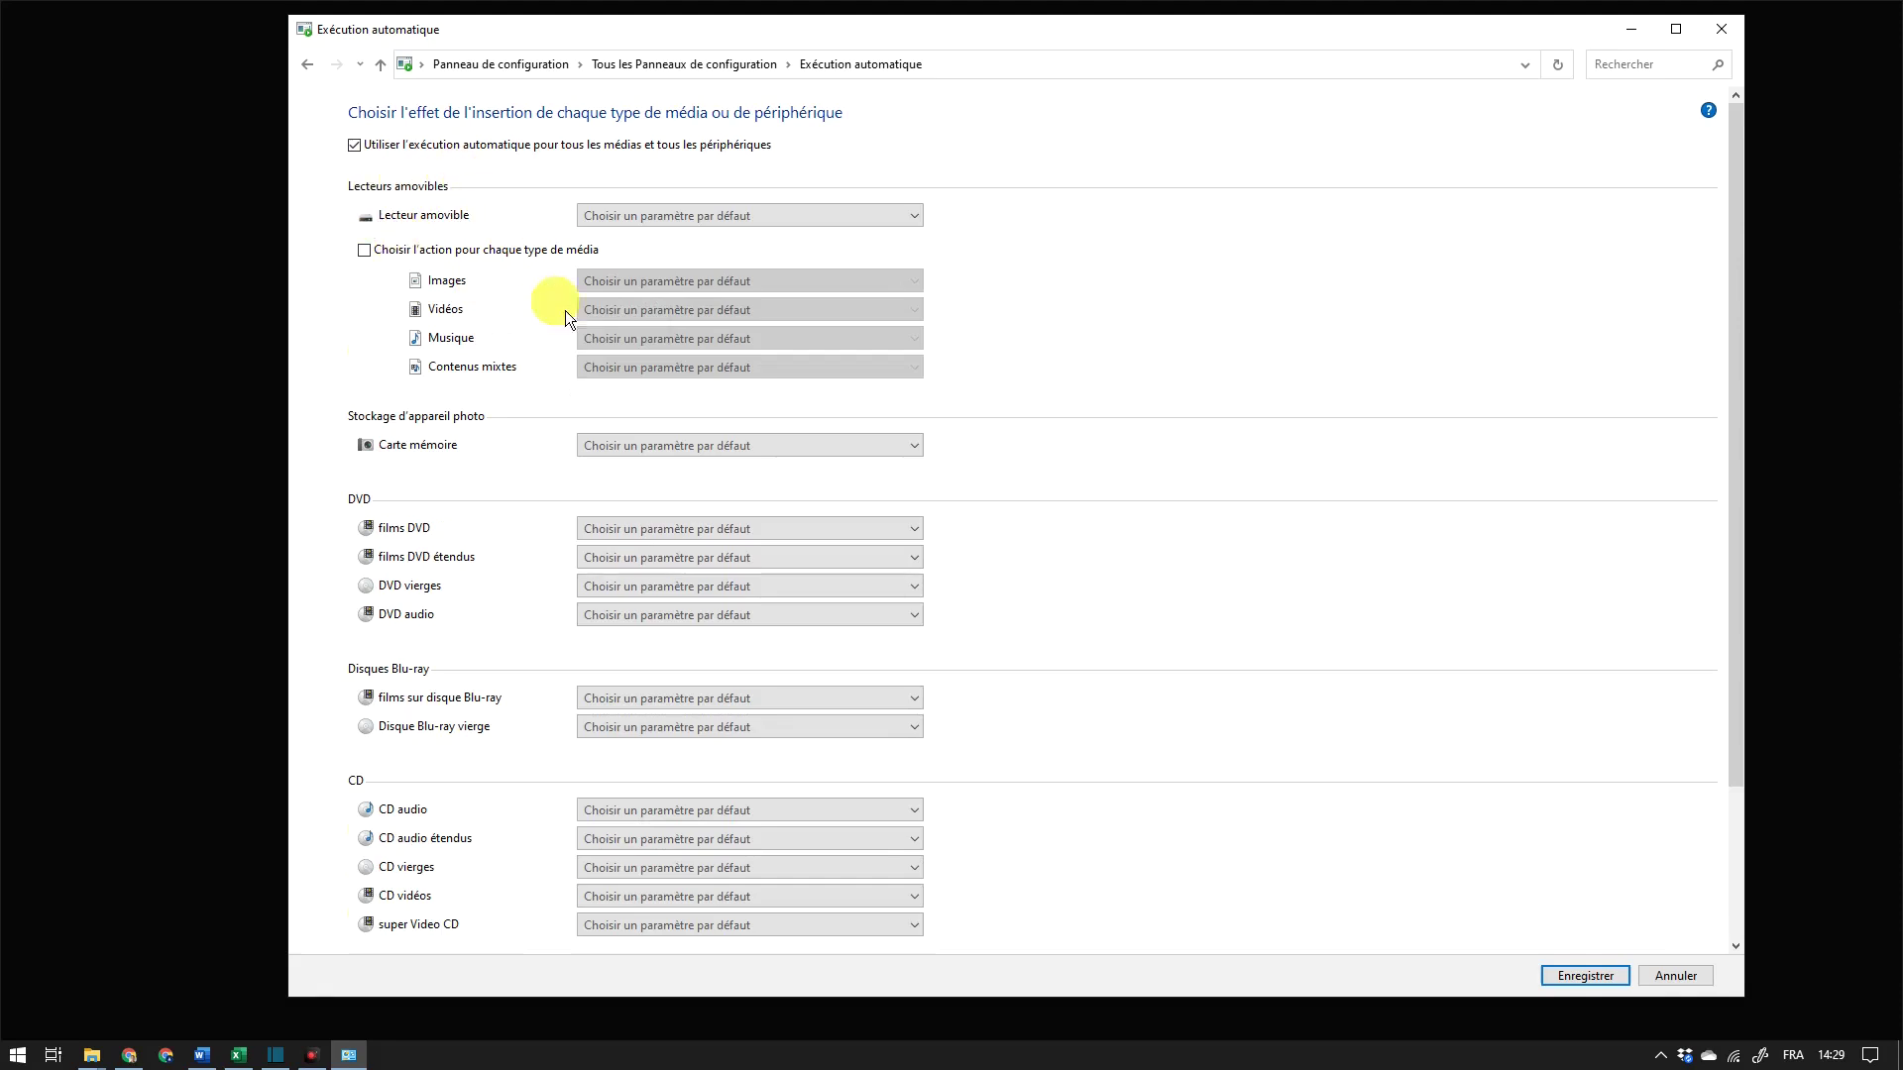
Step: Examine the available default actions for Carte mémoire and Lecteur amovible without choosing any
click(662, 455)
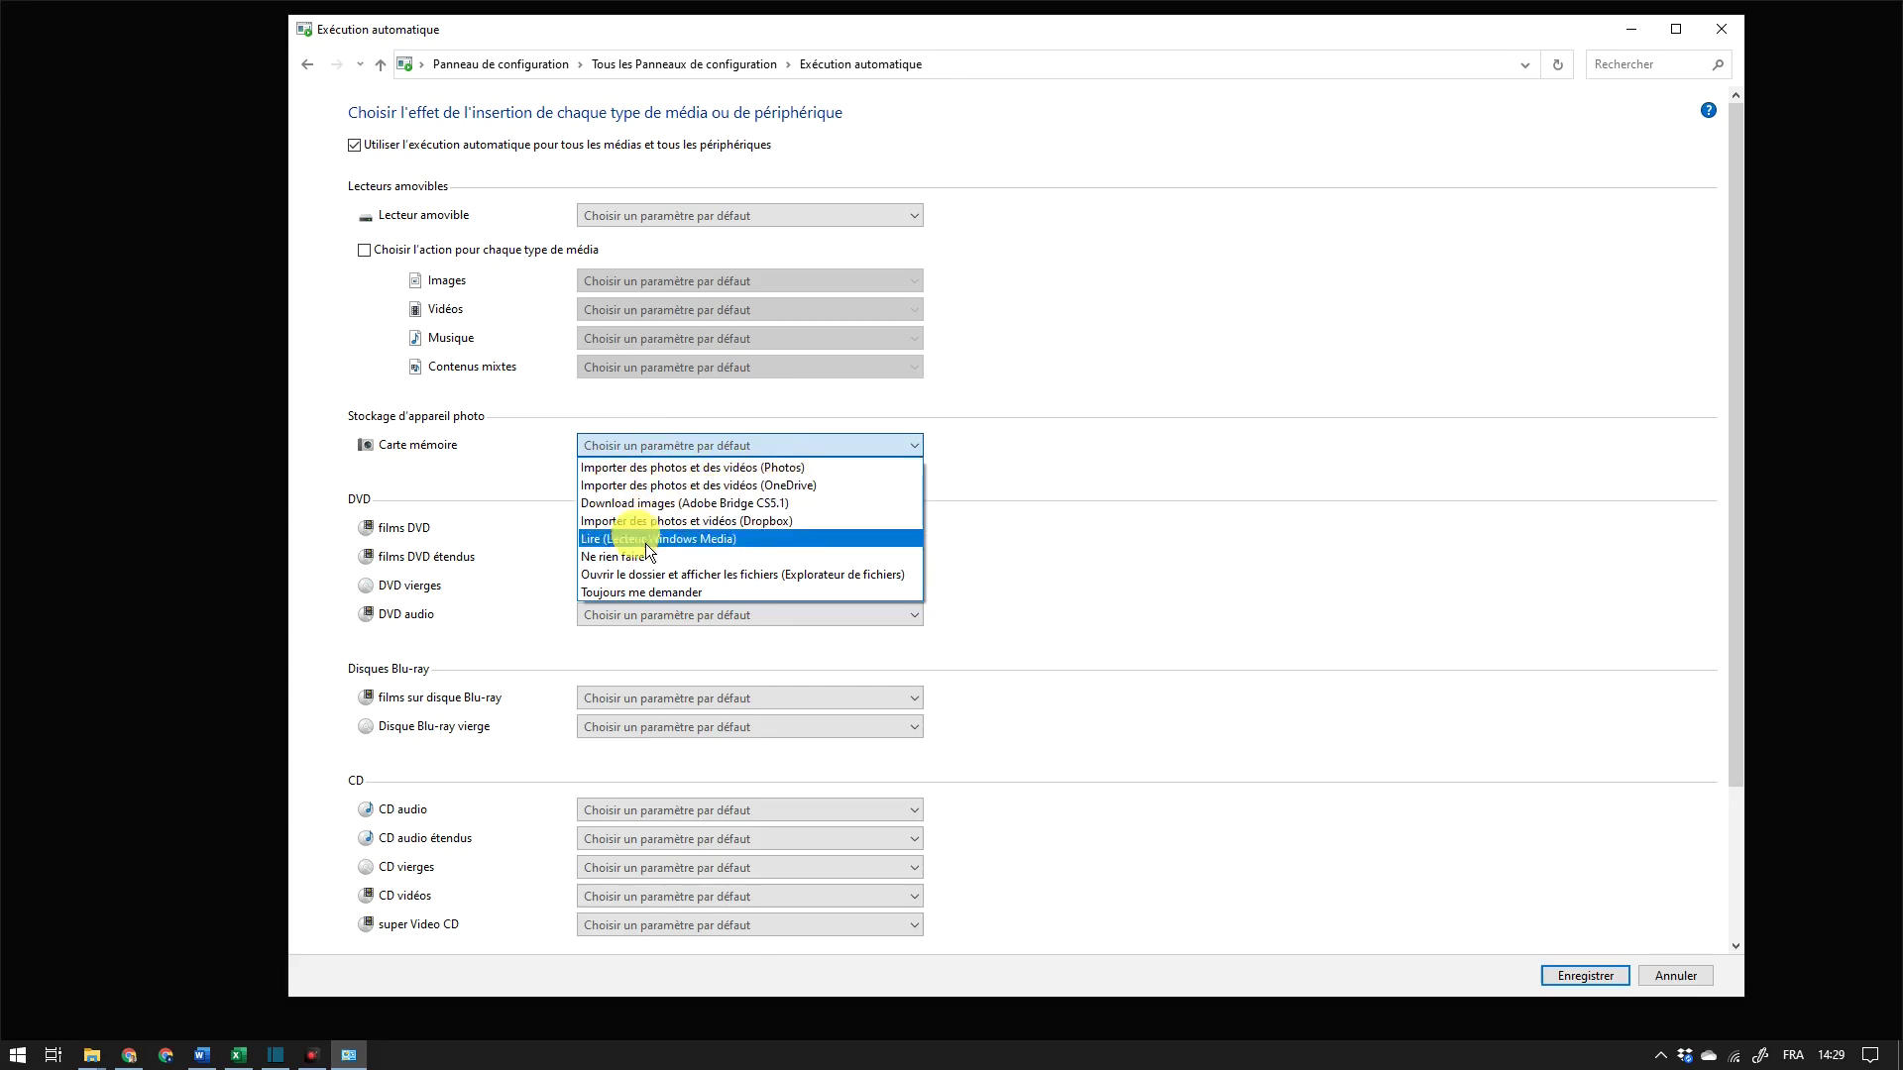
click(693, 414)
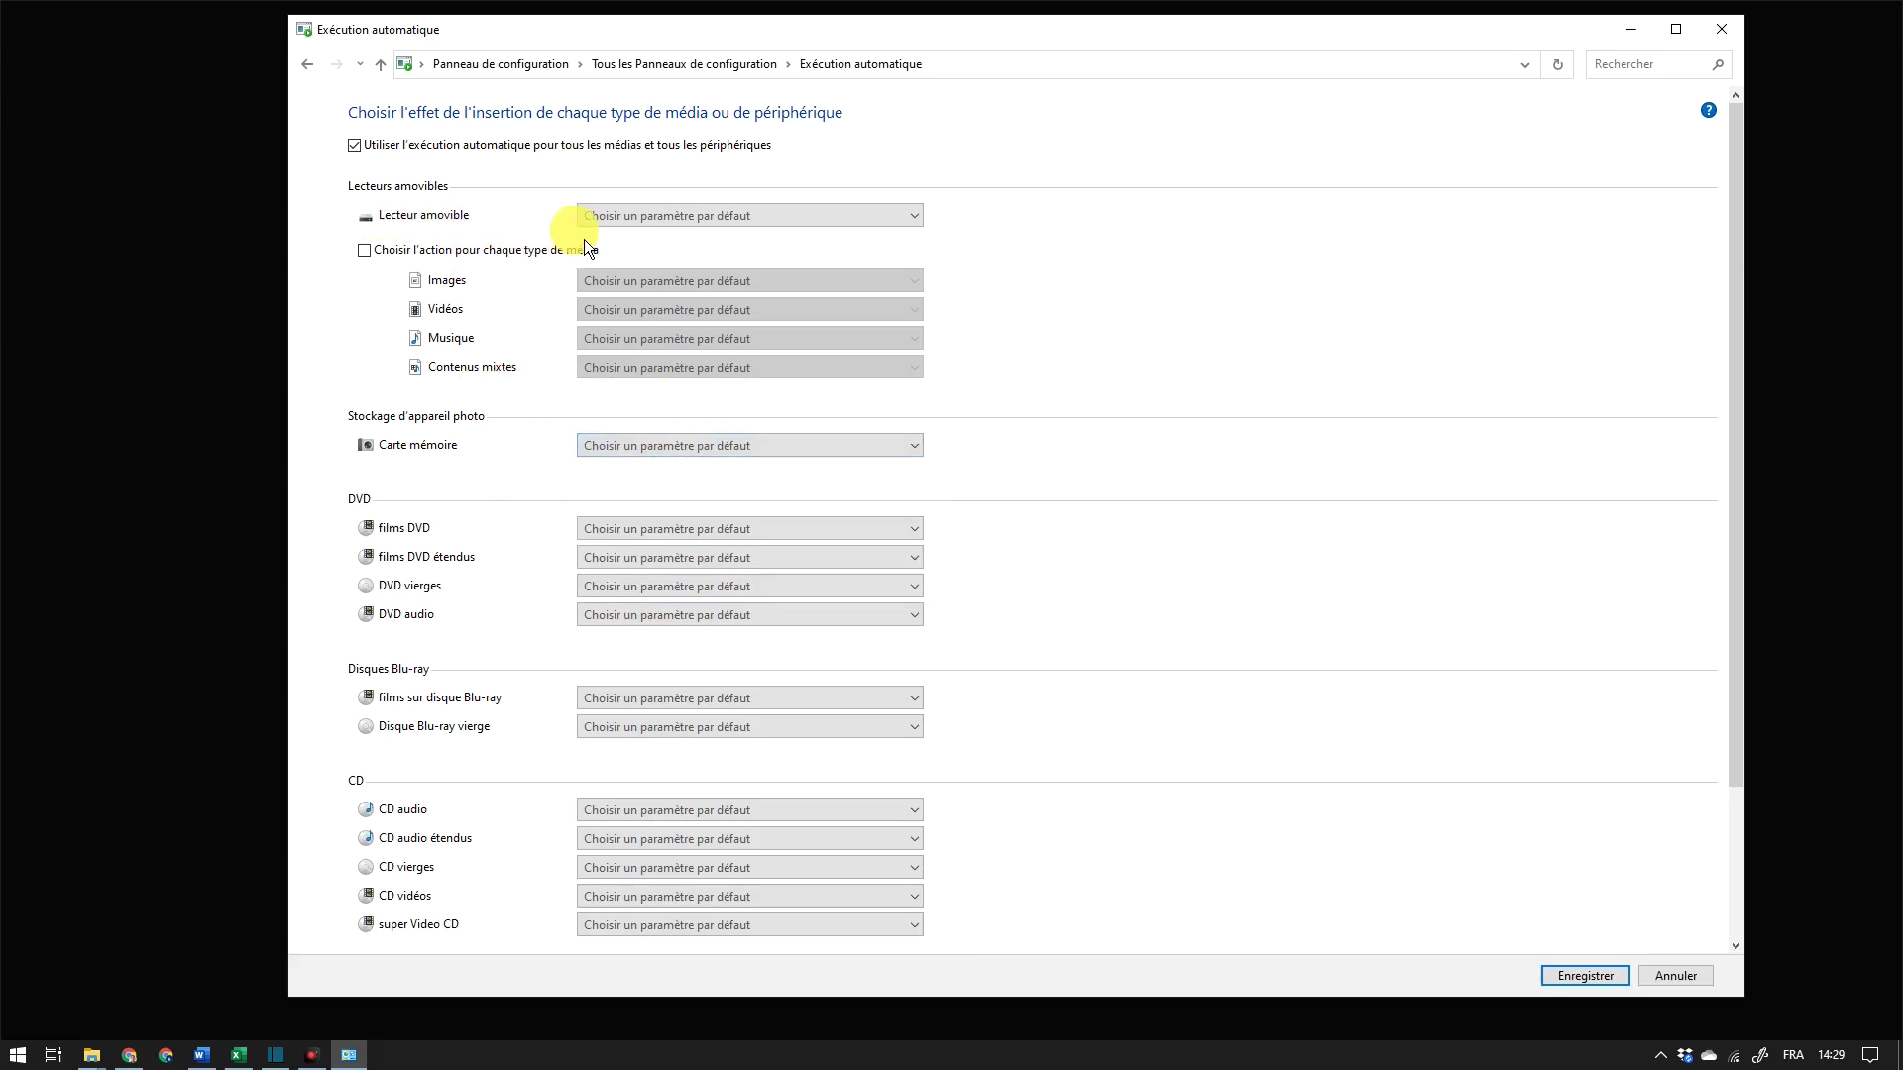
click(675, 218)
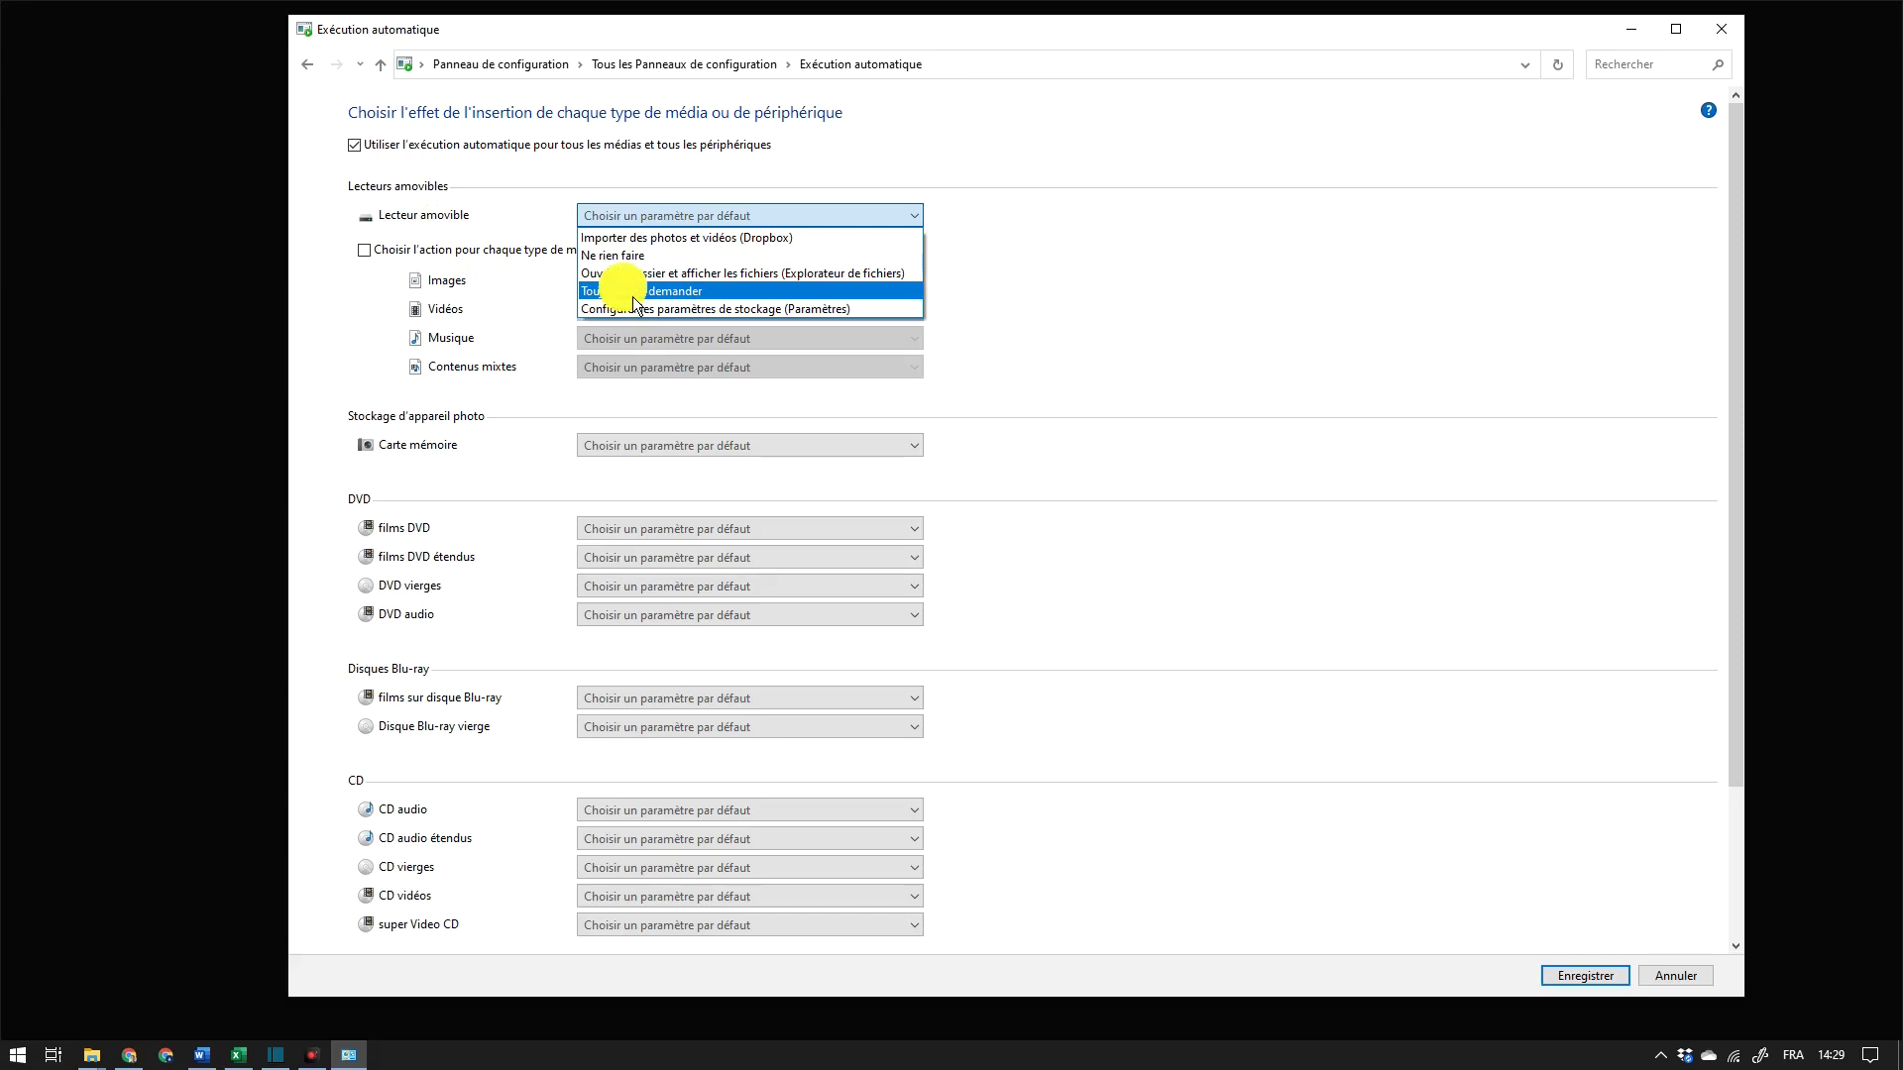
click(977, 166)
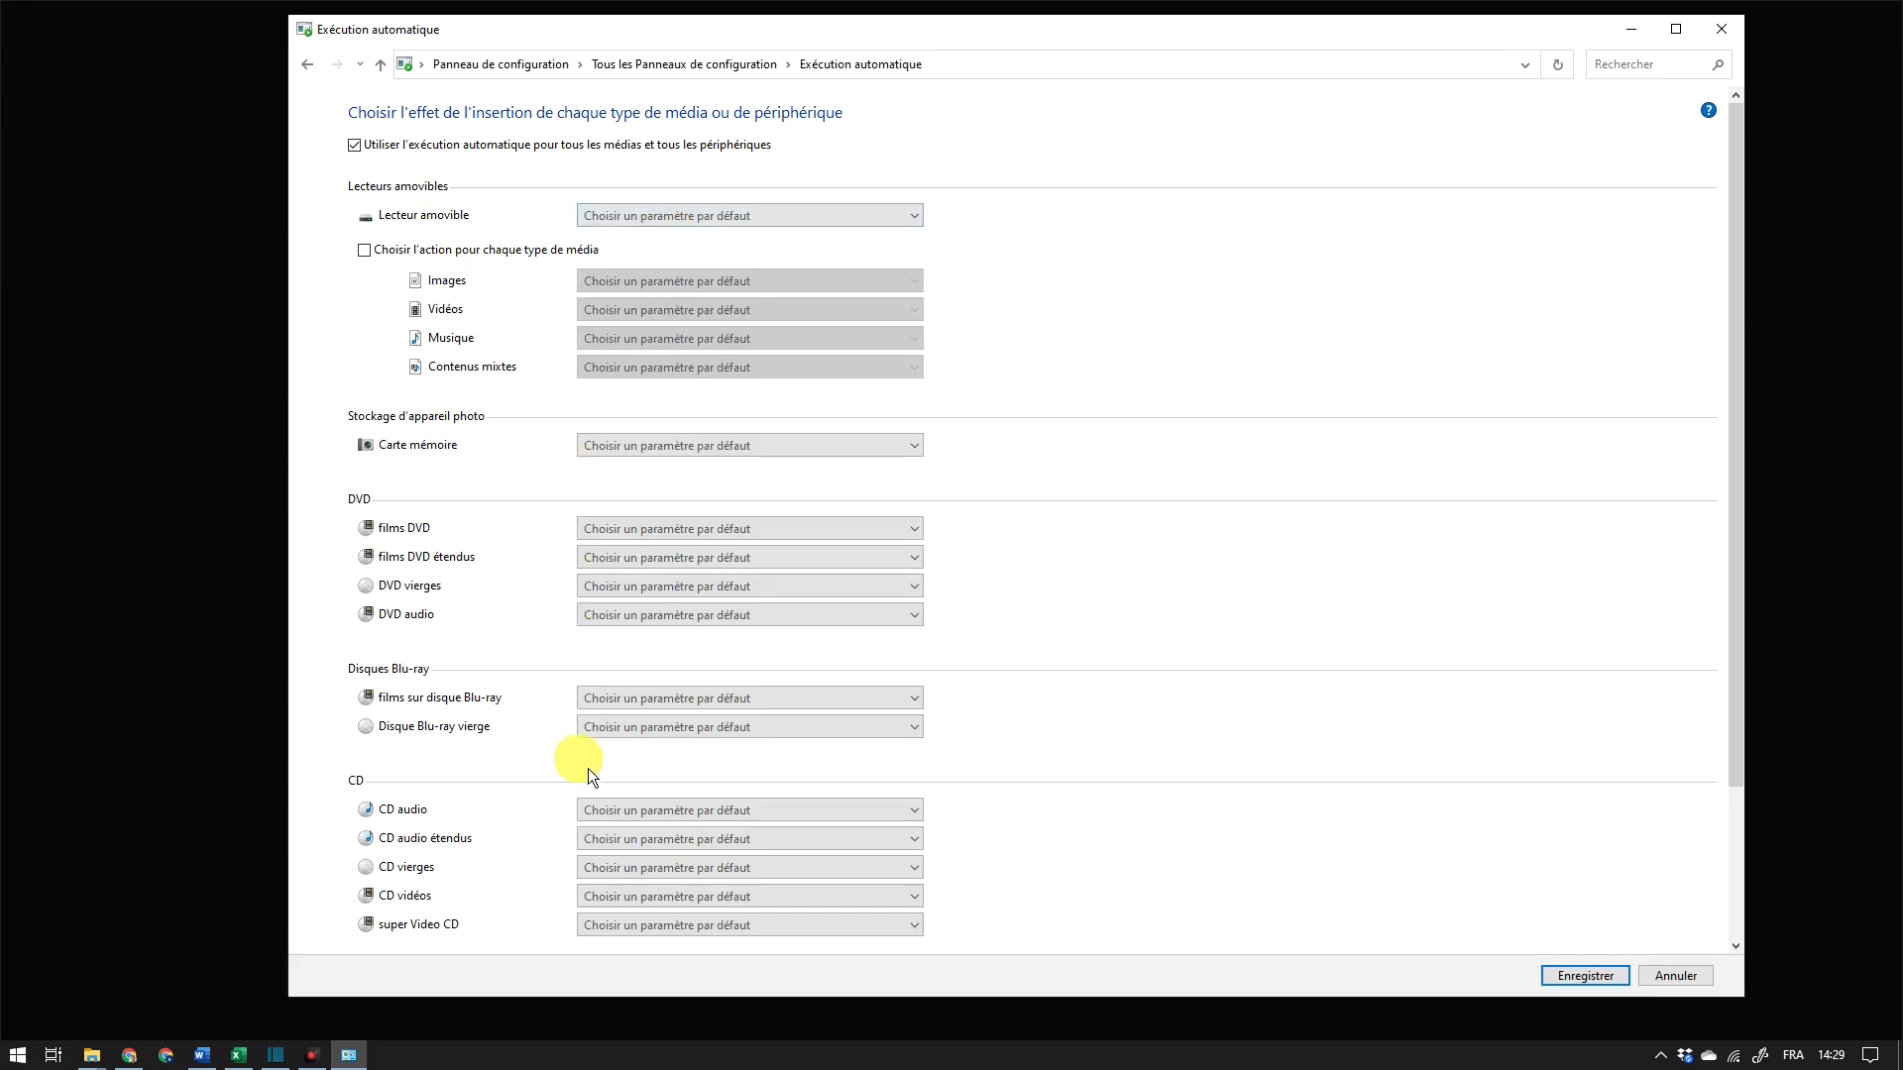
Step: Check the default actions for films DVD, review the remaining media categories and return to all control panel items without saving
scroll(588, 769, down, 3)
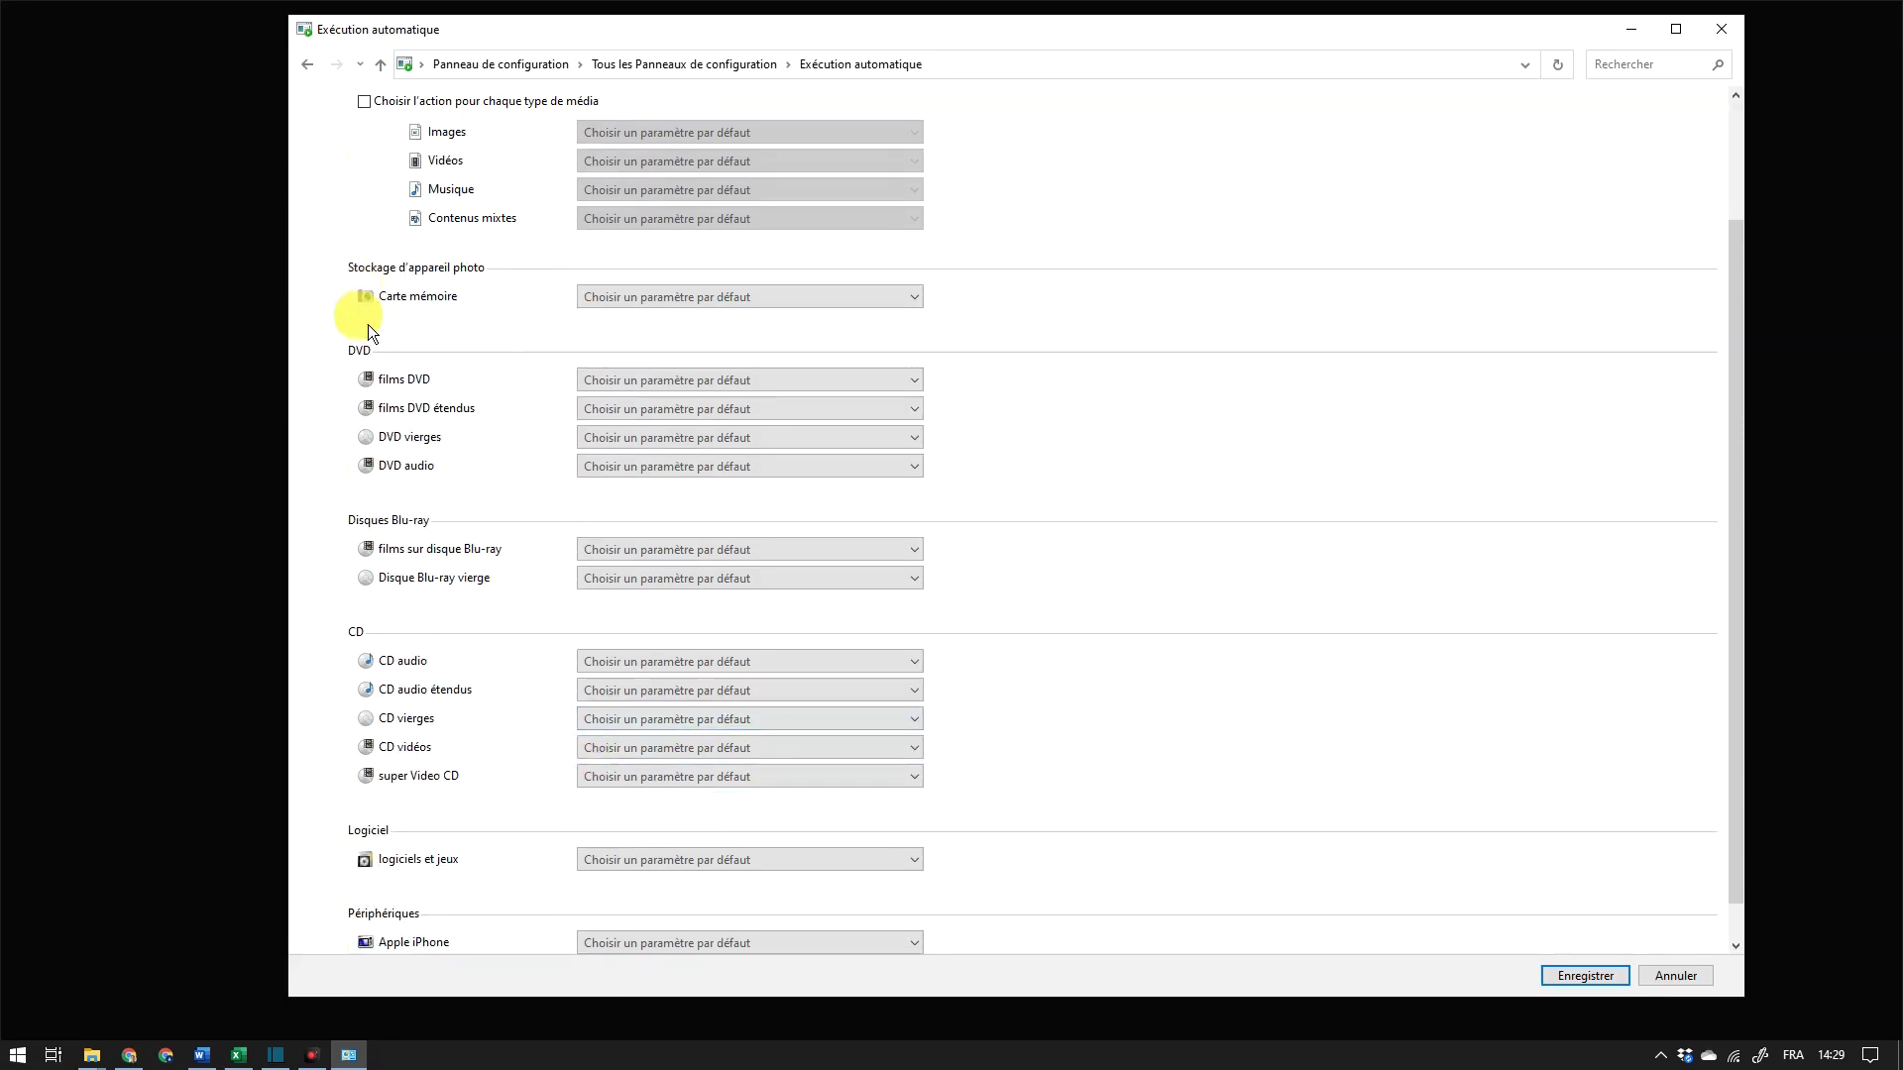
click(668, 387)
click(500, 436)
scroll(478, 568, down, 1)
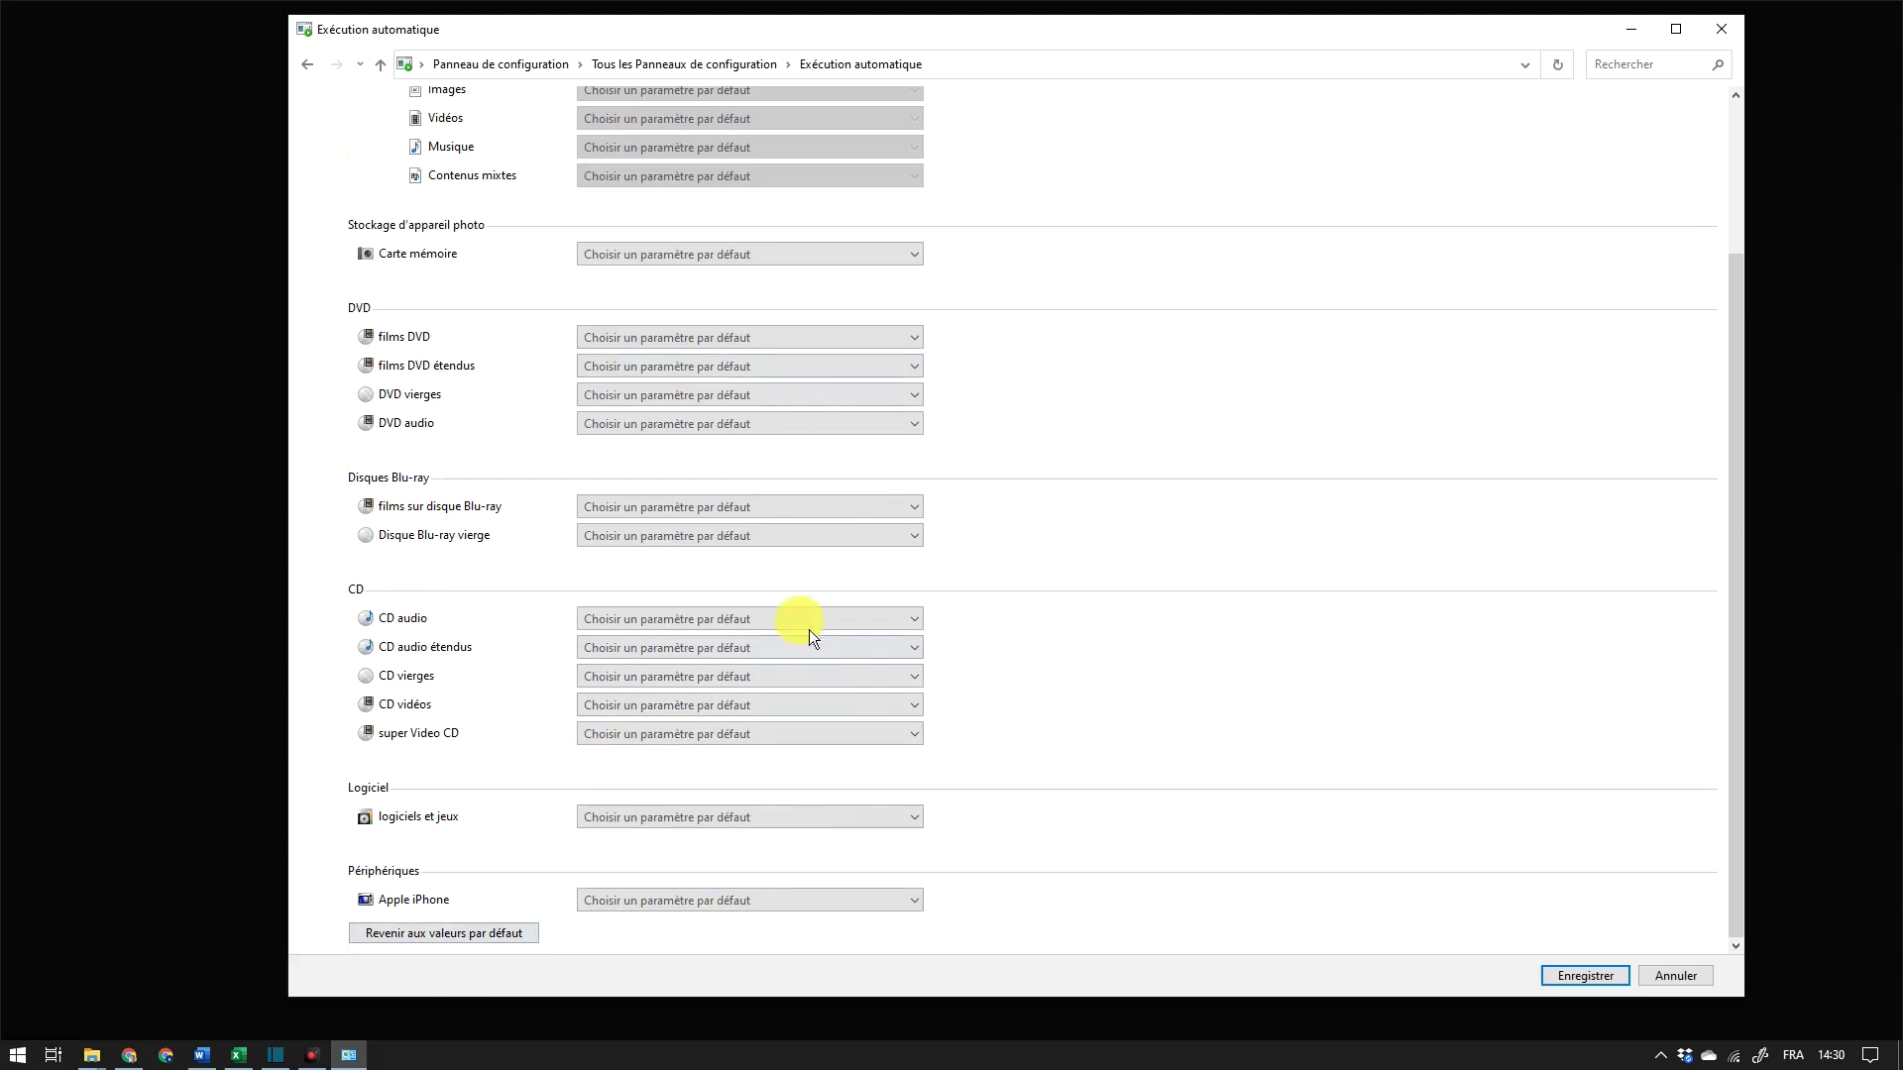
scroll(796, 654, up, 4)
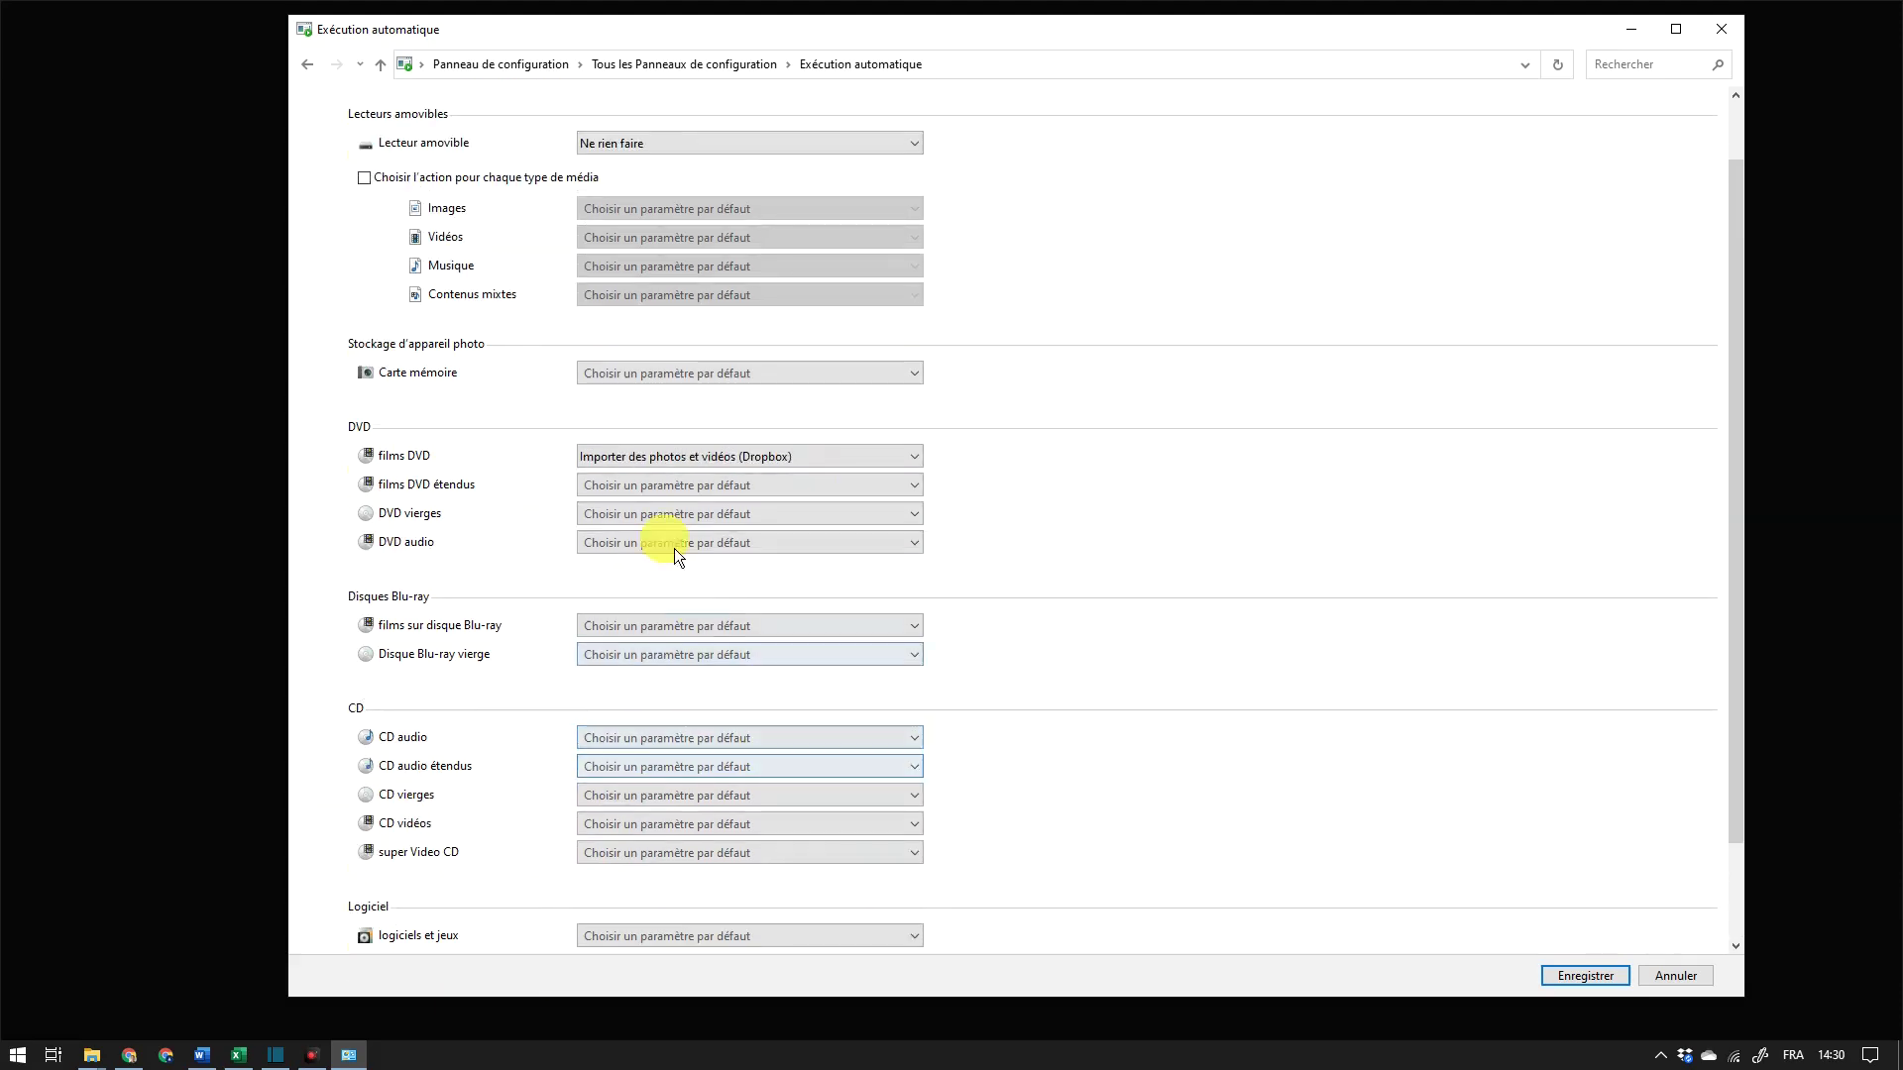
scroll(461, 228, up, 2)
click(308, 65)
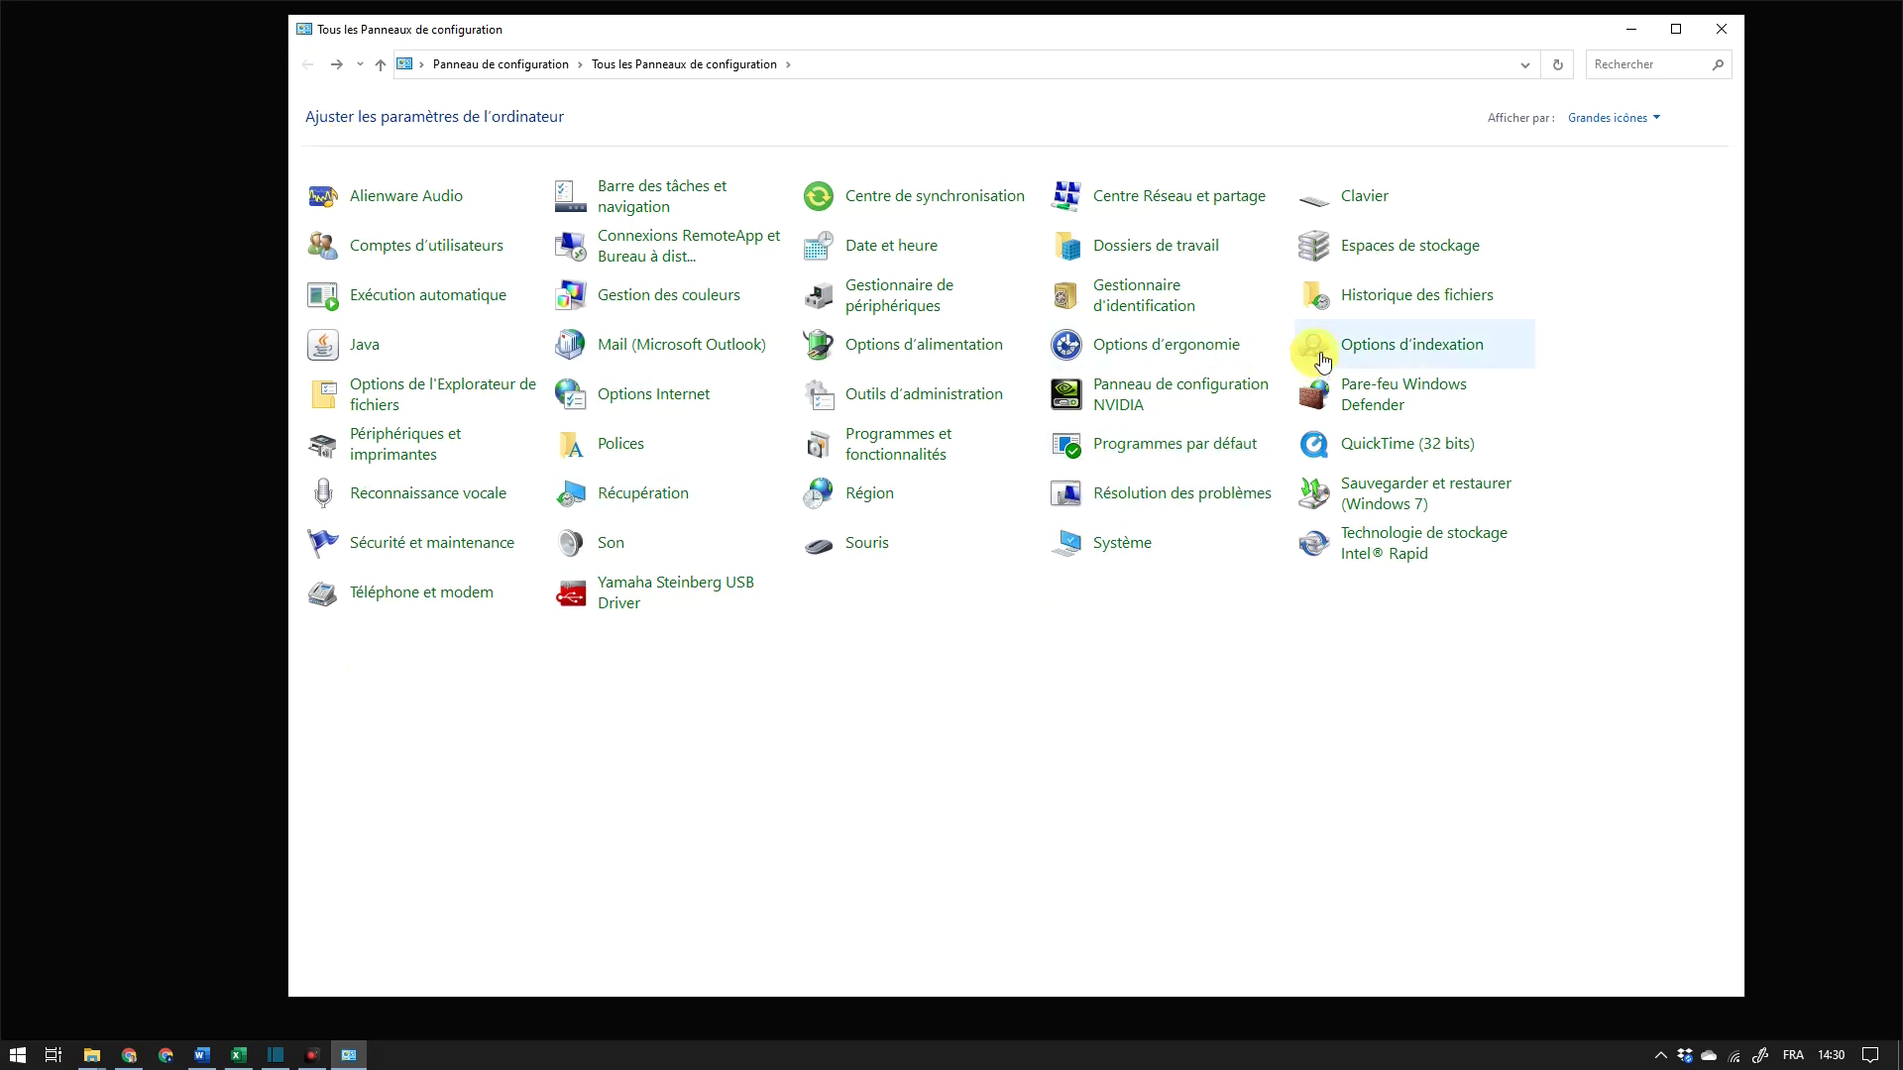
Step: Open Pare-feu Windows Defender to review the public network firewall status, and return to all control panel items
click(1390, 397)
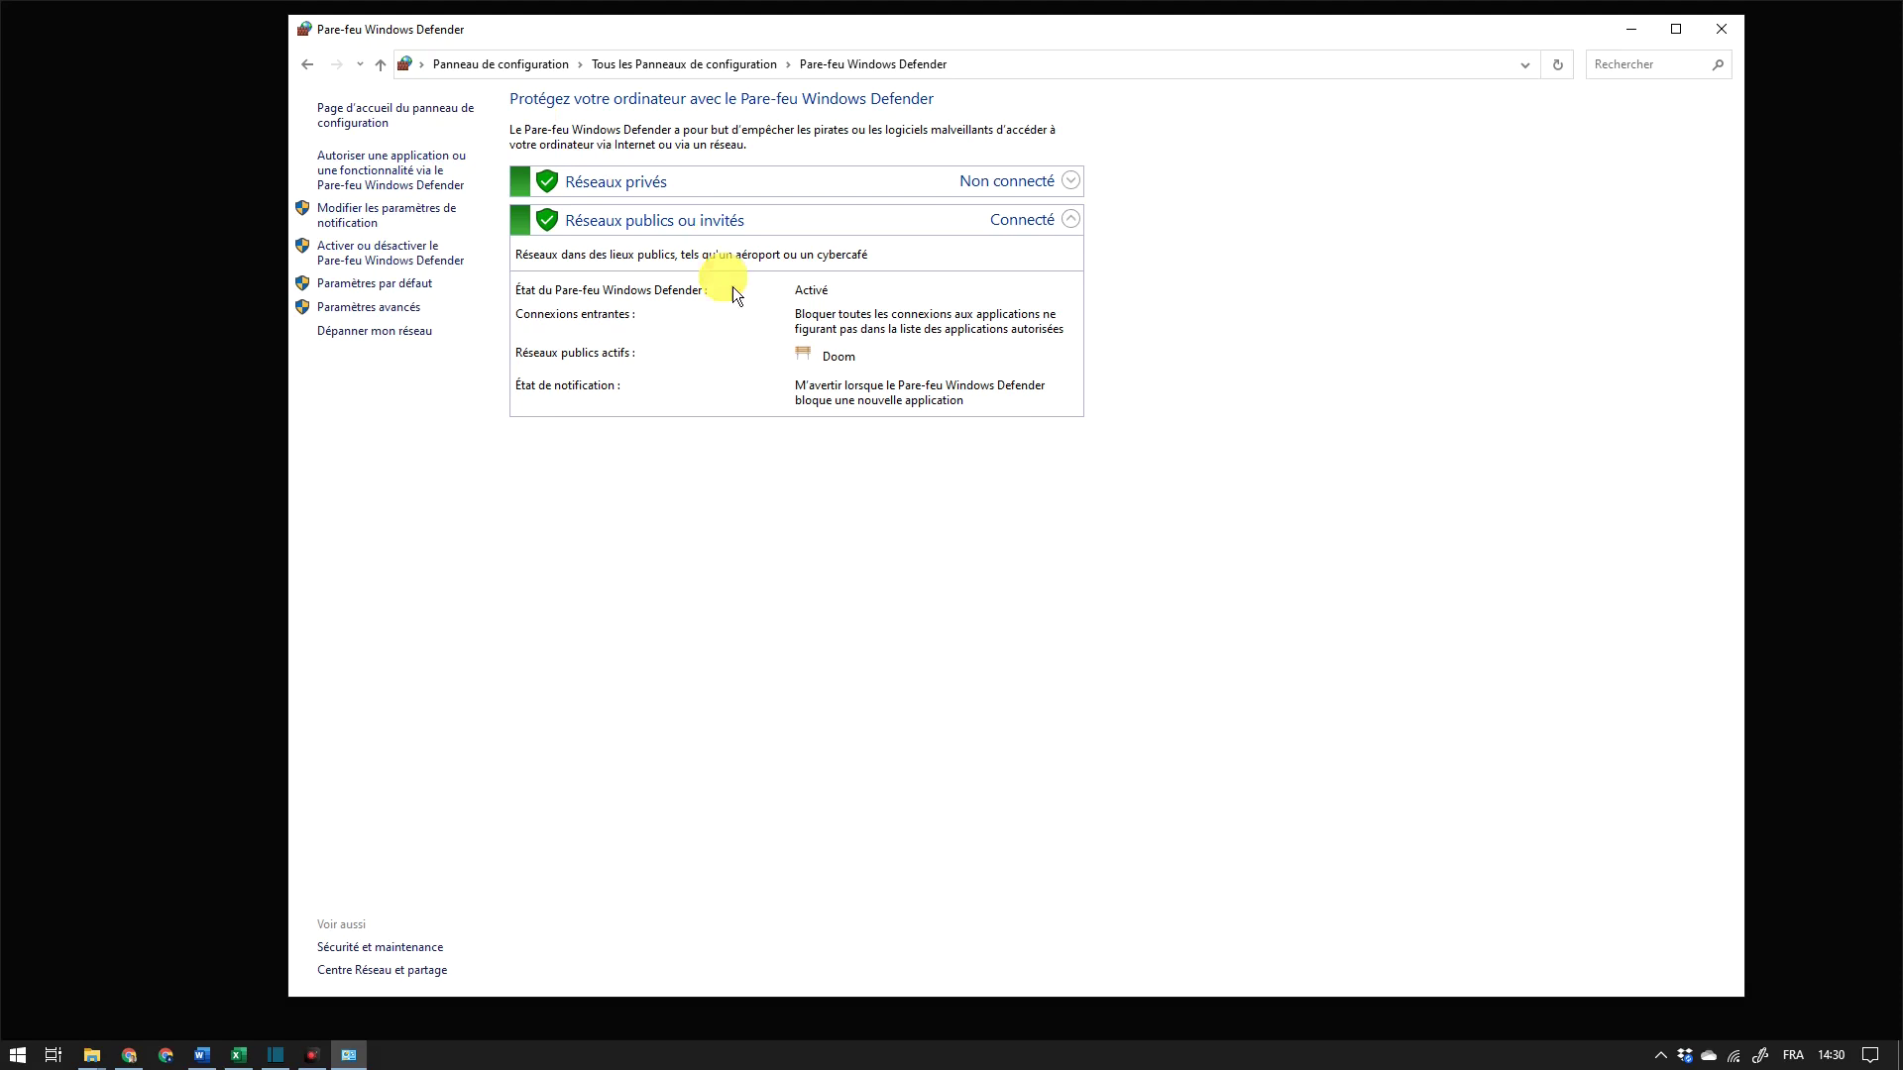
click(313, 75)
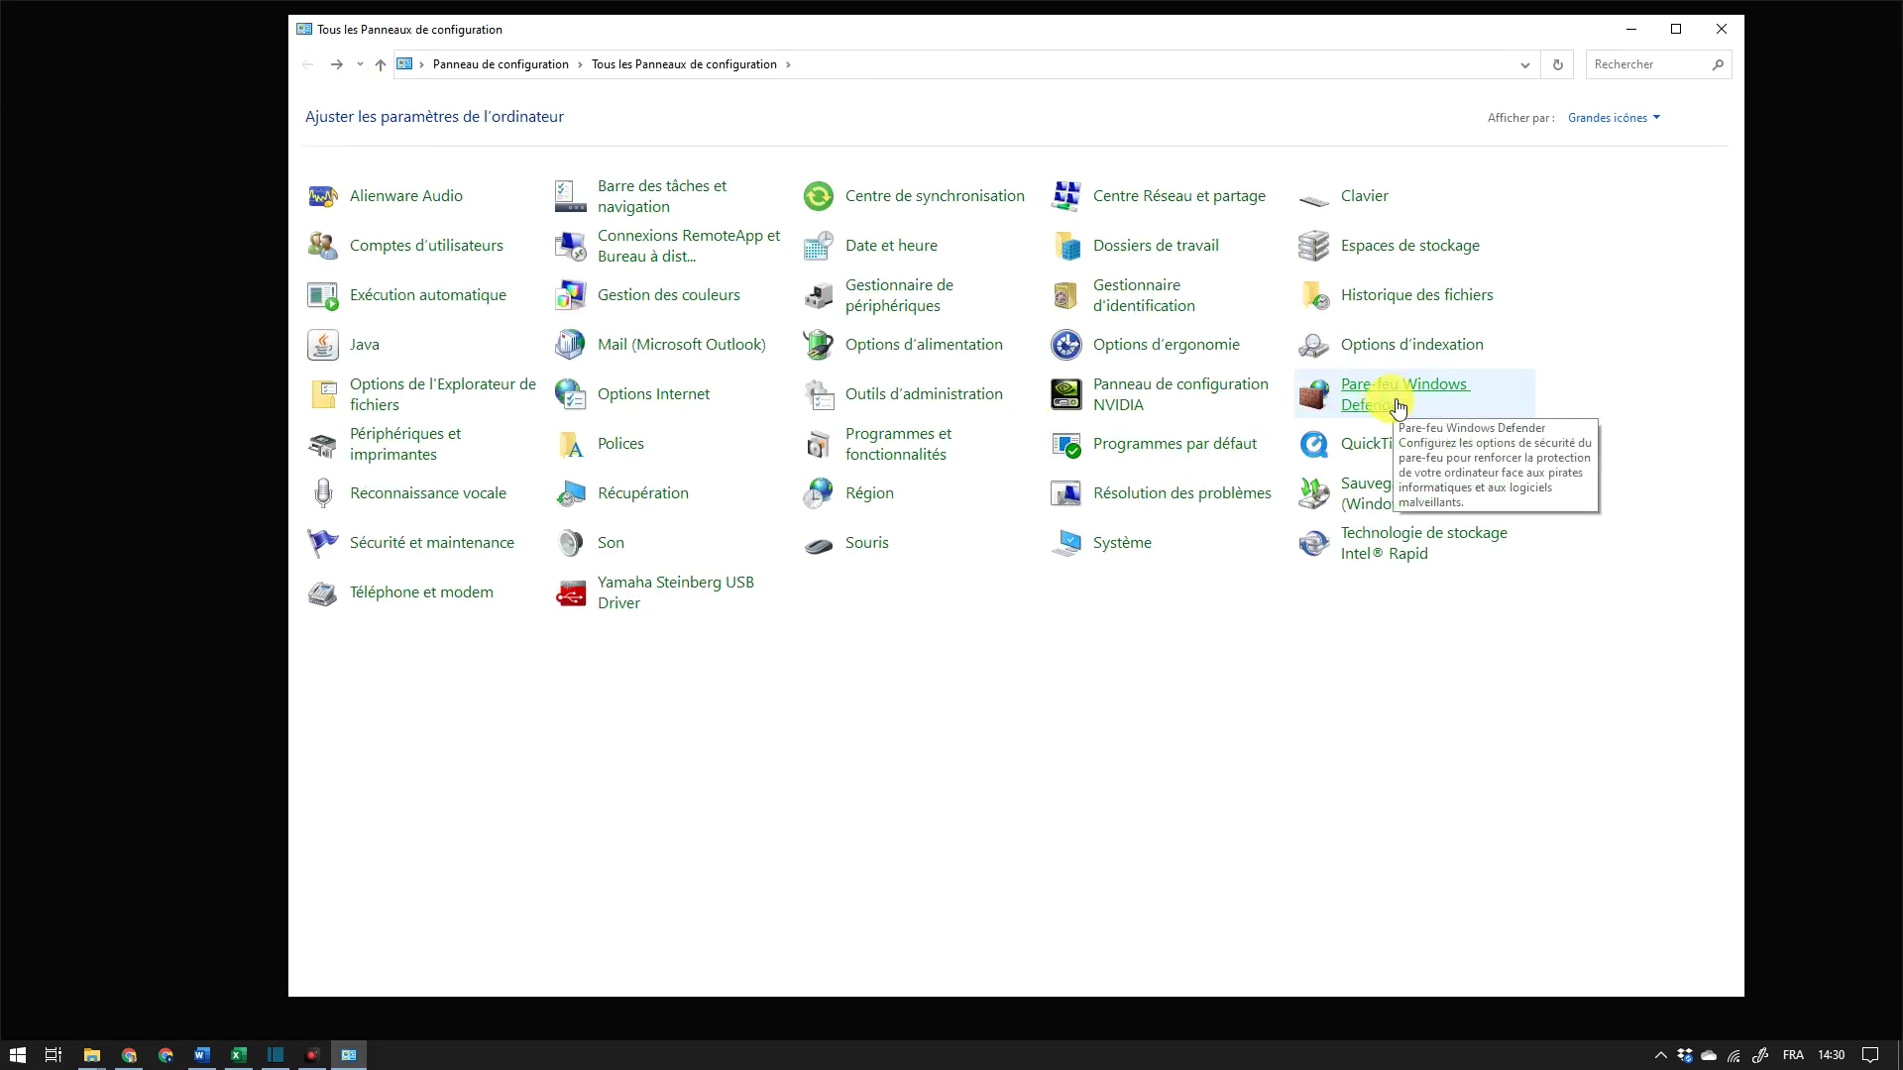